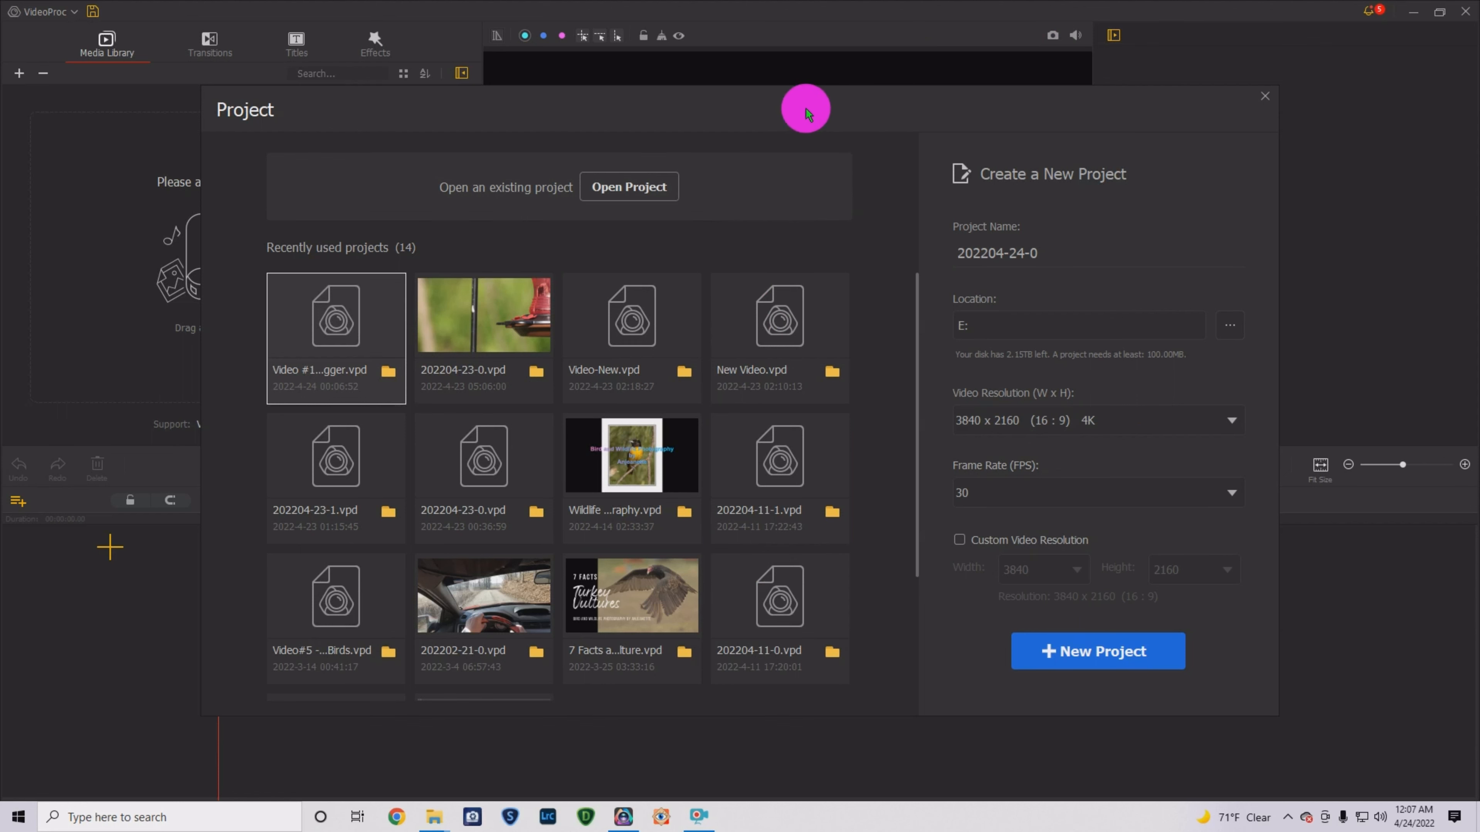
- Name the new project 'Video #10' and bring up the folder chooser for its location
{"action": "mouse_move", "coordinate": [703, 122]}
{"action": "left_mouse_down"}
{"action": "mouse_move", "coordinate": [626, 3]}
{"action": "mouse_move", "coordinate": [804, 104]}
{"action": "mouse_move", "coordinate": [717, 44]}
{"action": "mouse_move", "coordinate": [685, 102]}
{"action": "left_mouse_up"}
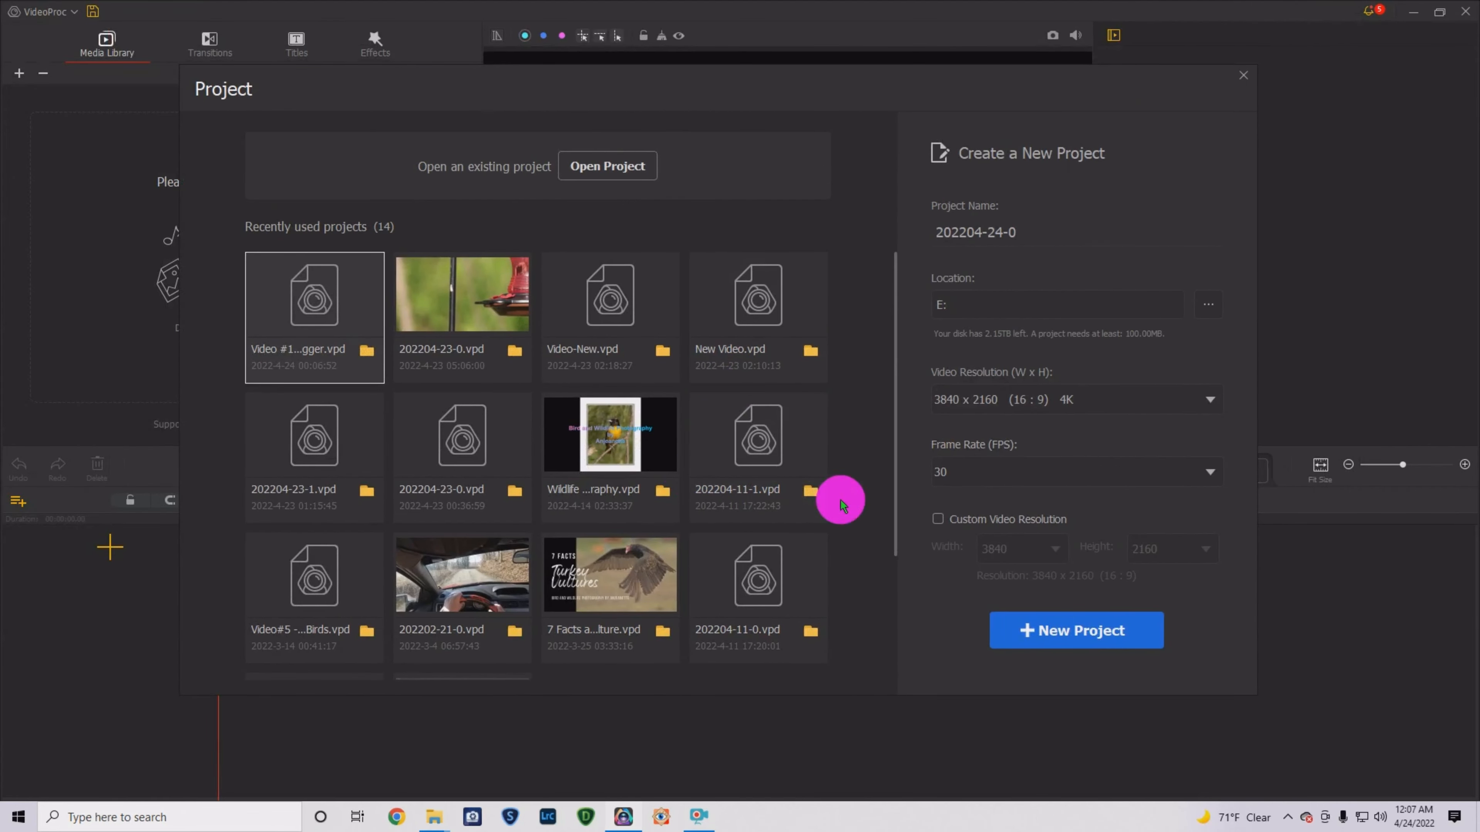
{"action": "double_click", "coordinate": [1037, 232]}
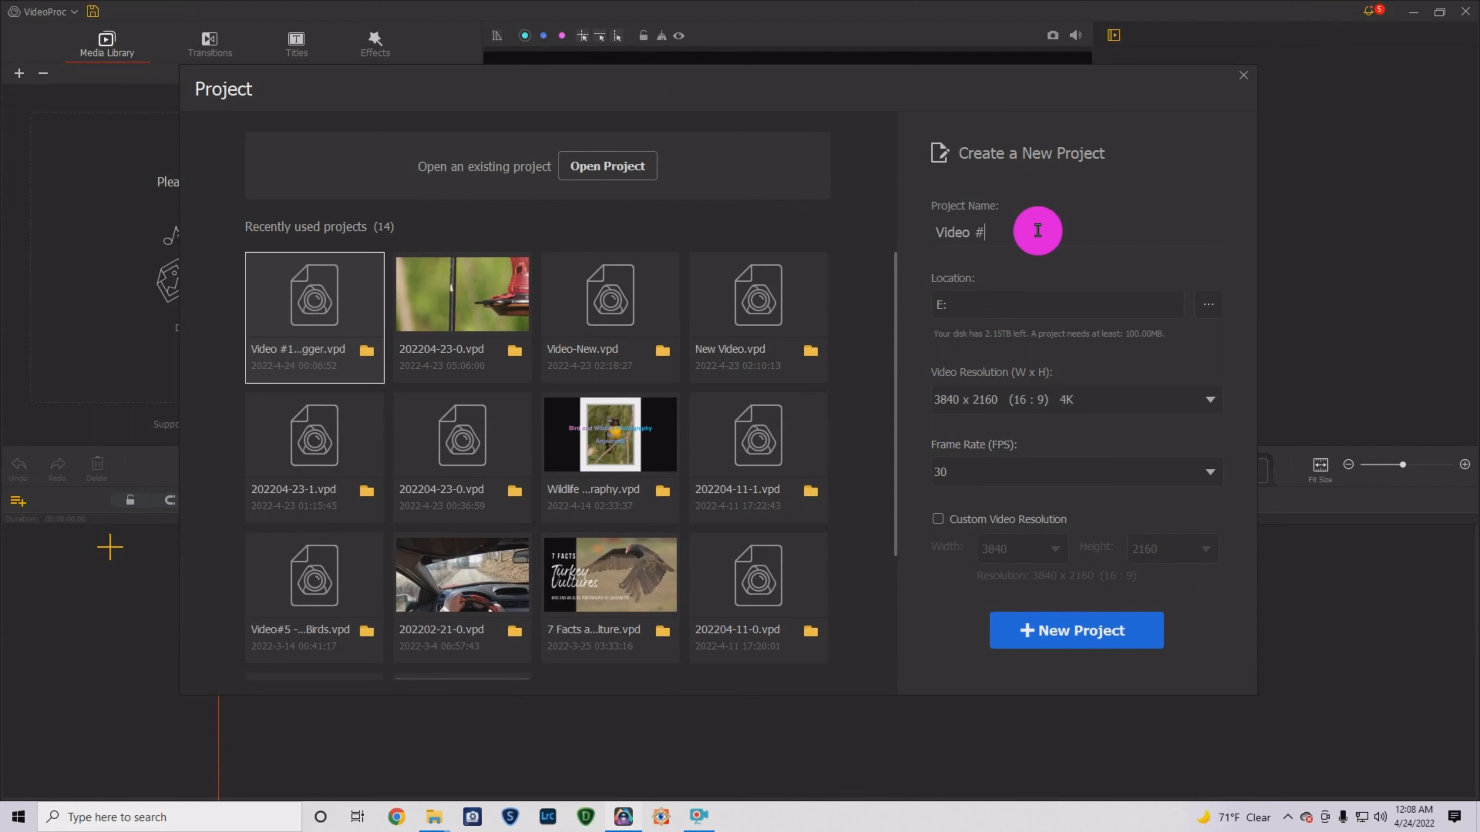
{"action": "type", "text": "Video #10"}
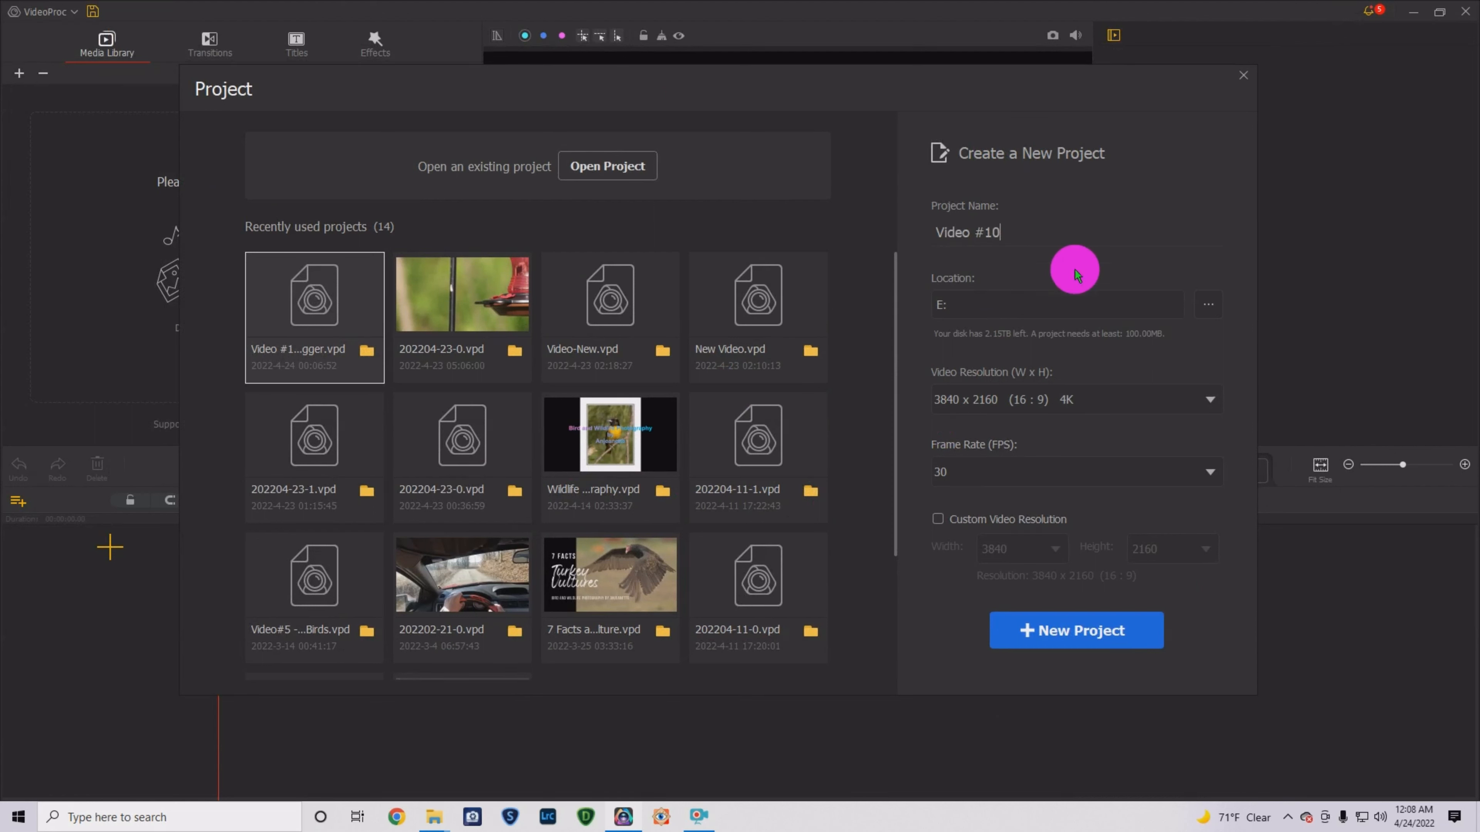
{"action": "left_click", "coordinate": [1208, 306]}
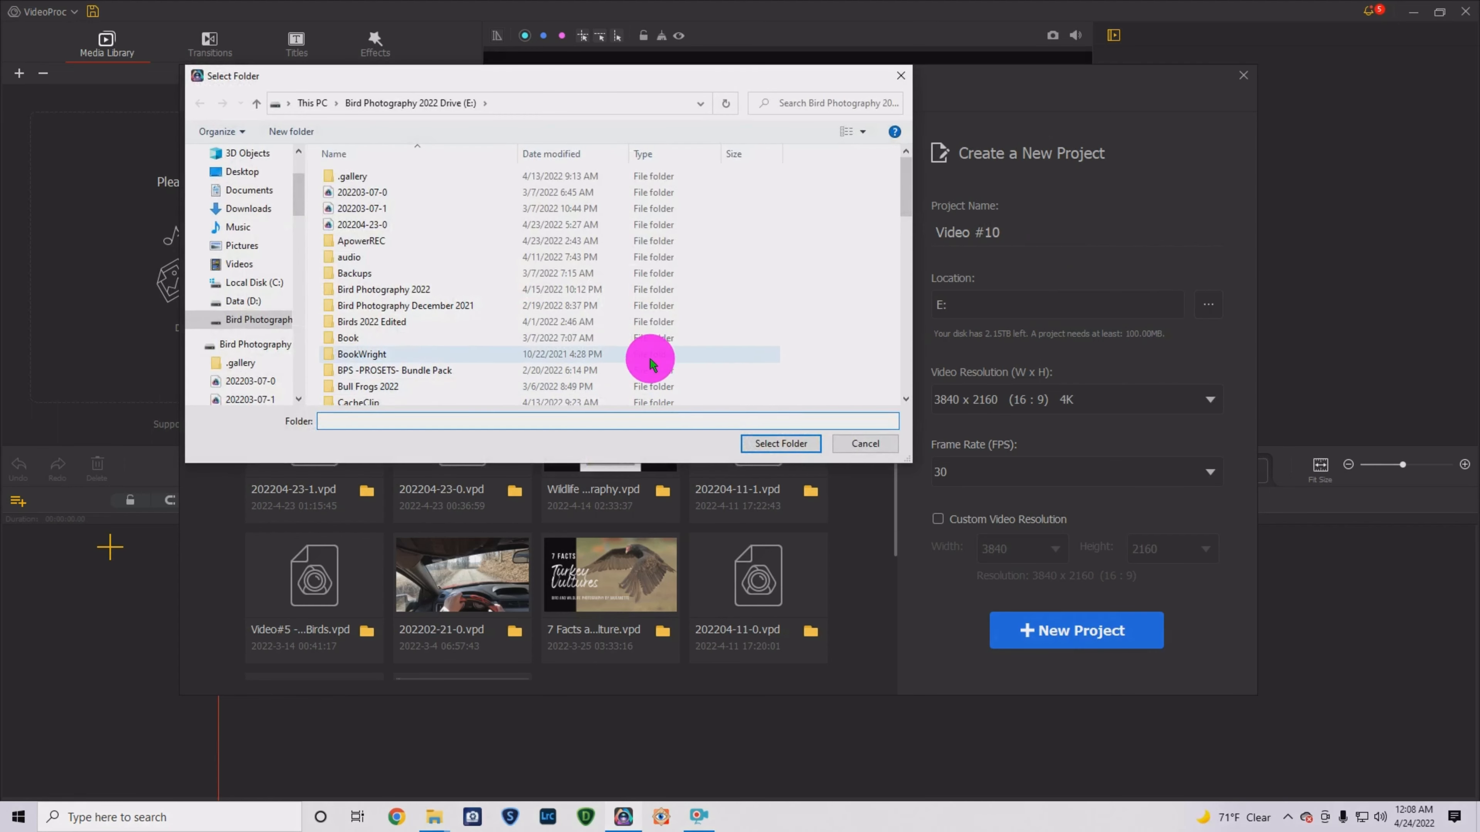
- Close the Select Folder window without choosing a folder, keeping the location at E:
{"action": "scroll", "coordinate": [740, 340], "scroll_direction": "down", "scroll_amount": 3}
{"action": "scroll", "coordinate": [747, 352], "scroll_direction": "up", "scroll_amount": 3}
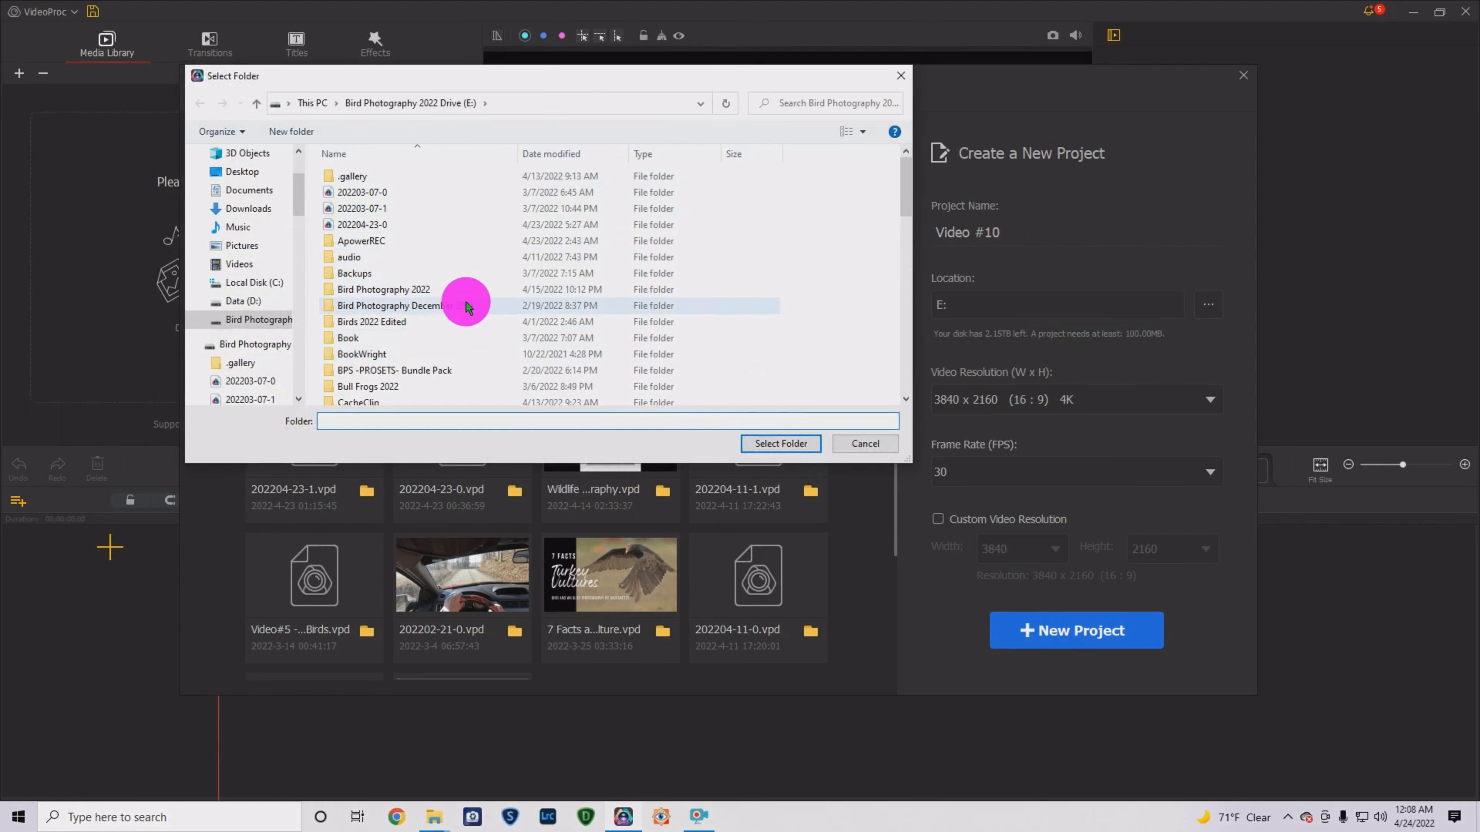
{"action": "scroll", "coordinate": [247, 349], "scroll_direction": "down", "scroll_amount": 1}
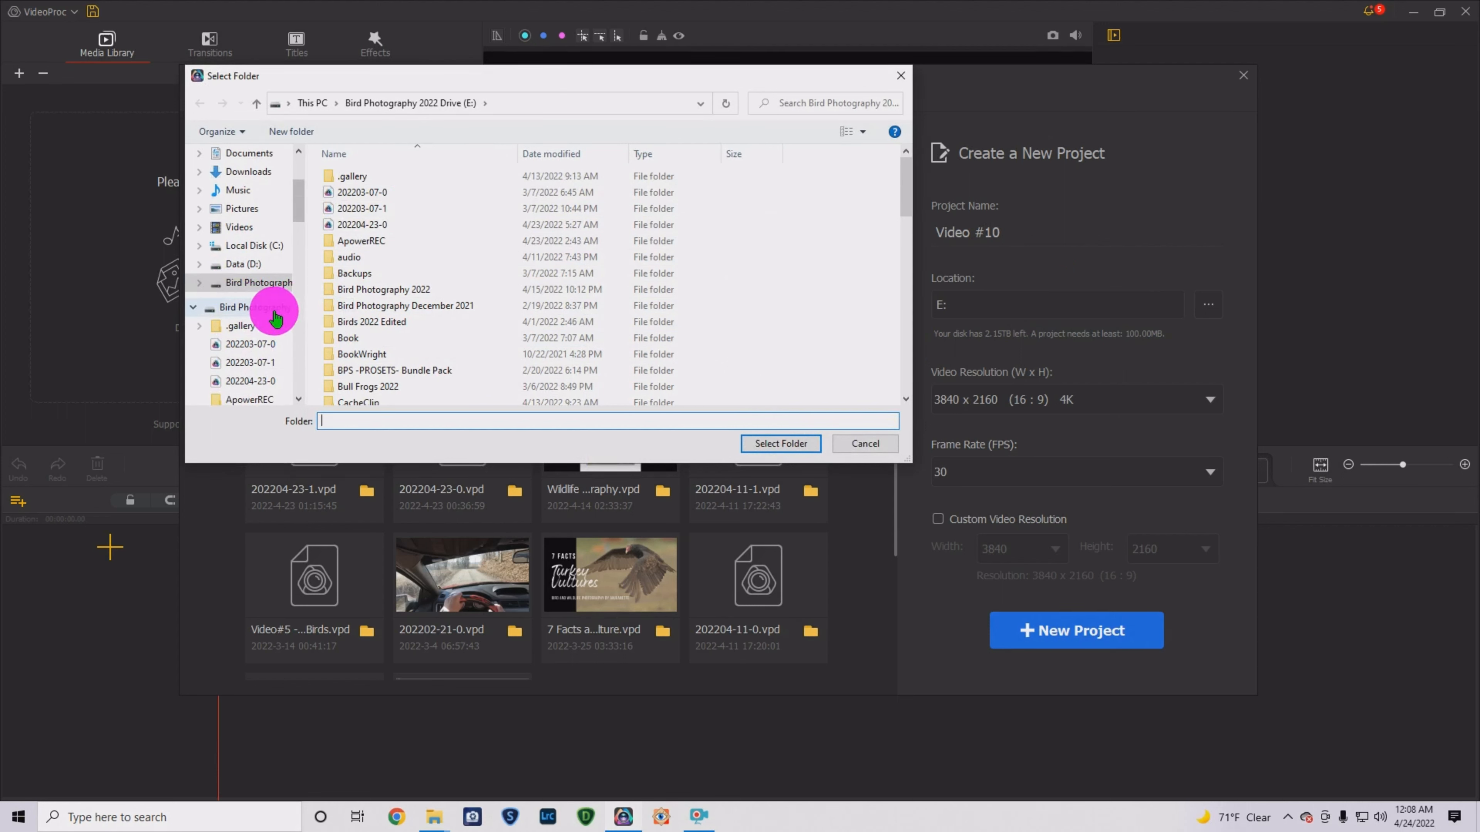
{"action": "left_click", "coordinate": [901, 76]}
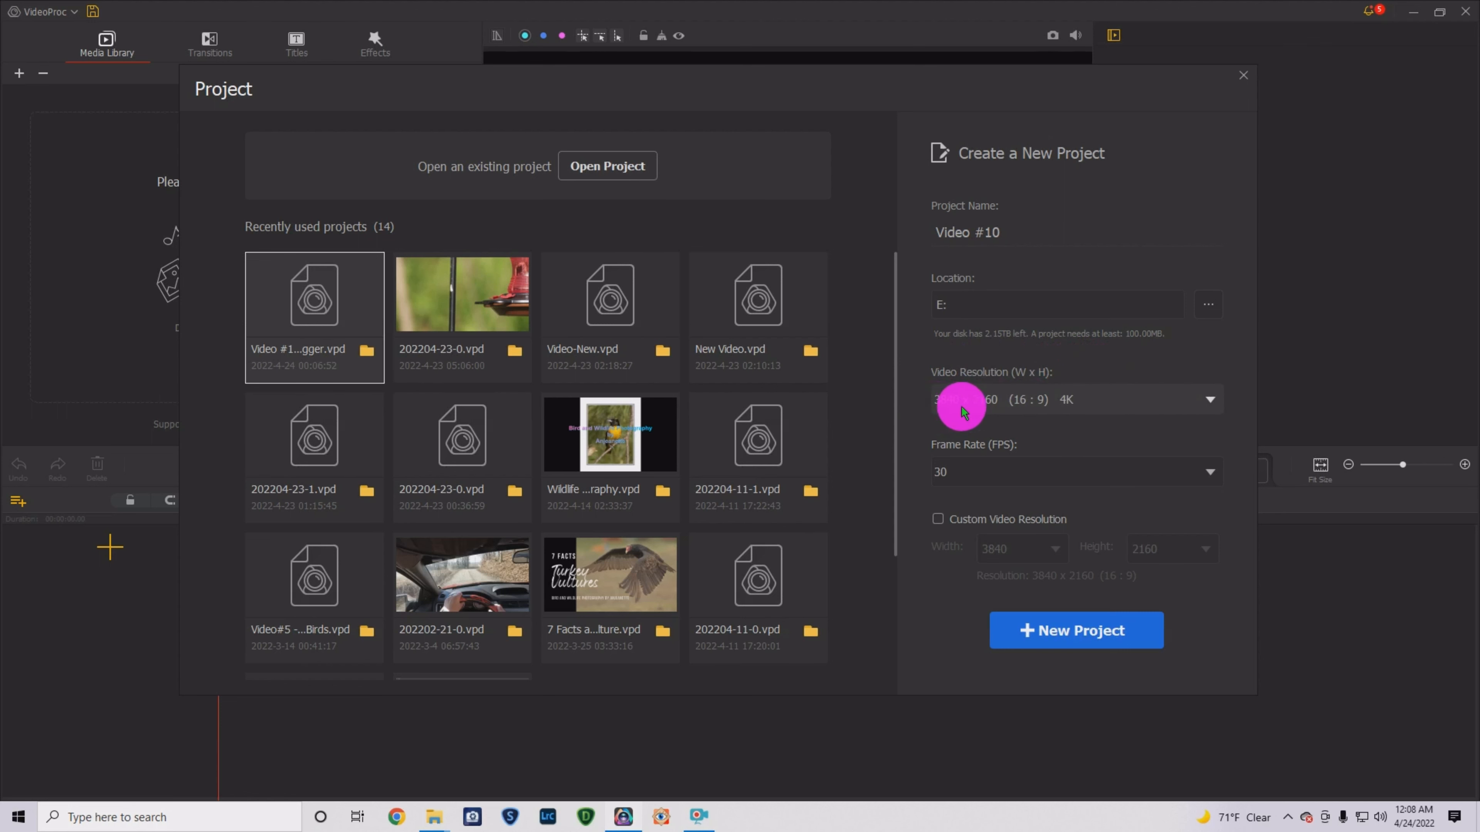
{"action": "left_click", "coordinate": [1209, 400]}
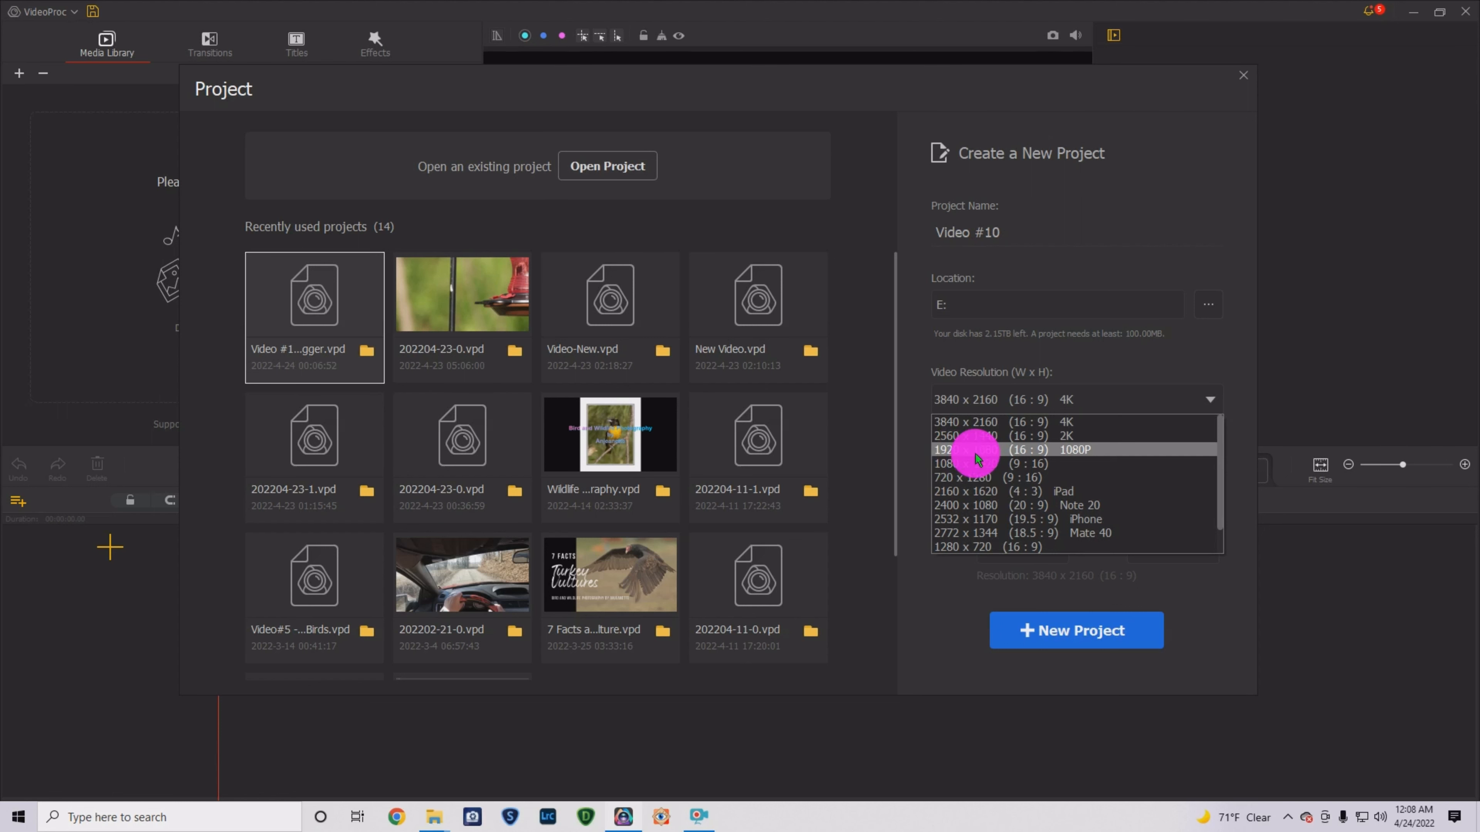
{"action": "left_click", "coordinate": [1194, 190]}
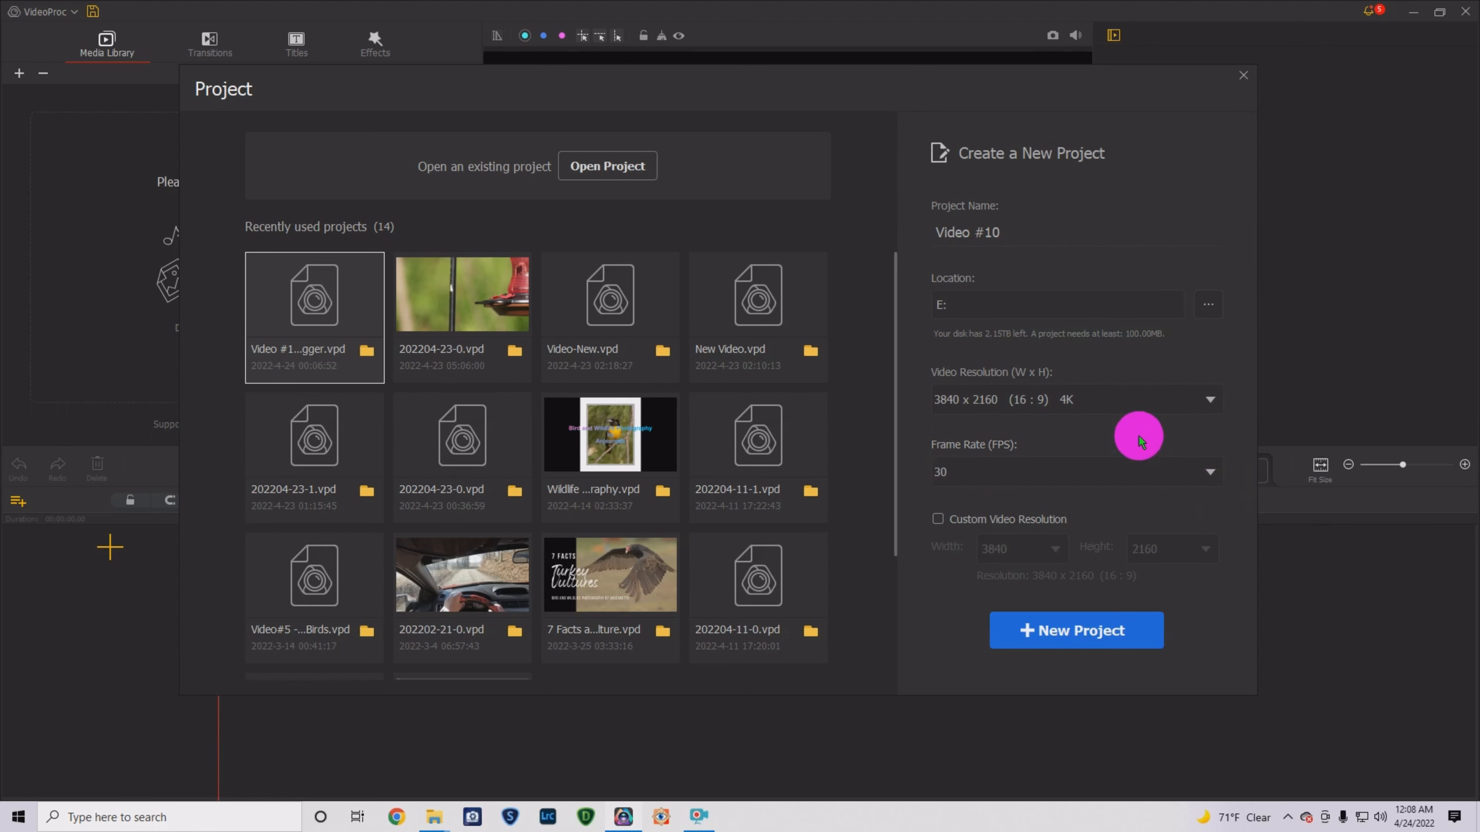
{"action": "left_click", "coordinate": [1207, 473]}
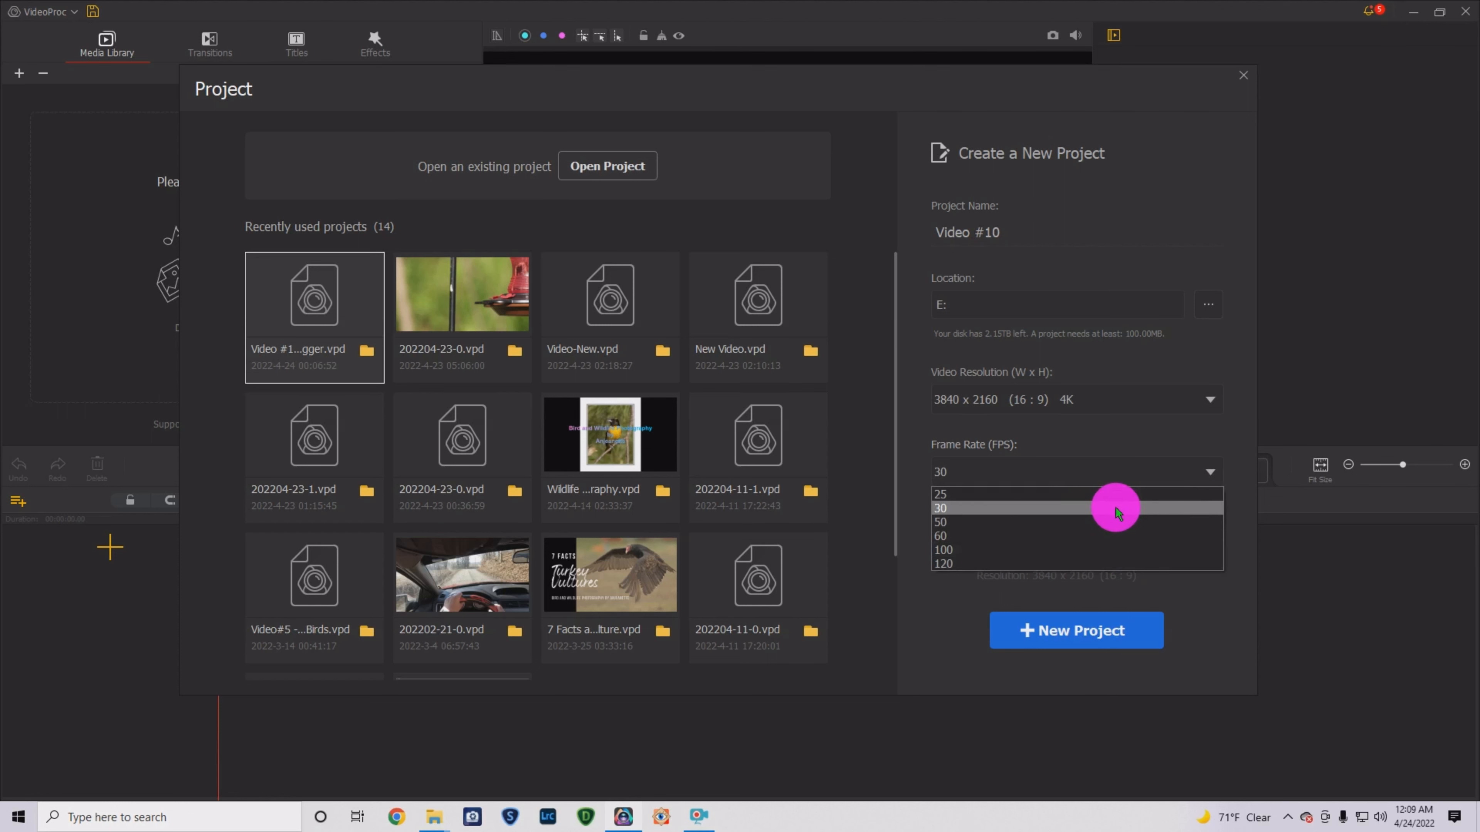
{"action": "left_click", "coordinate": [1203, 225]}
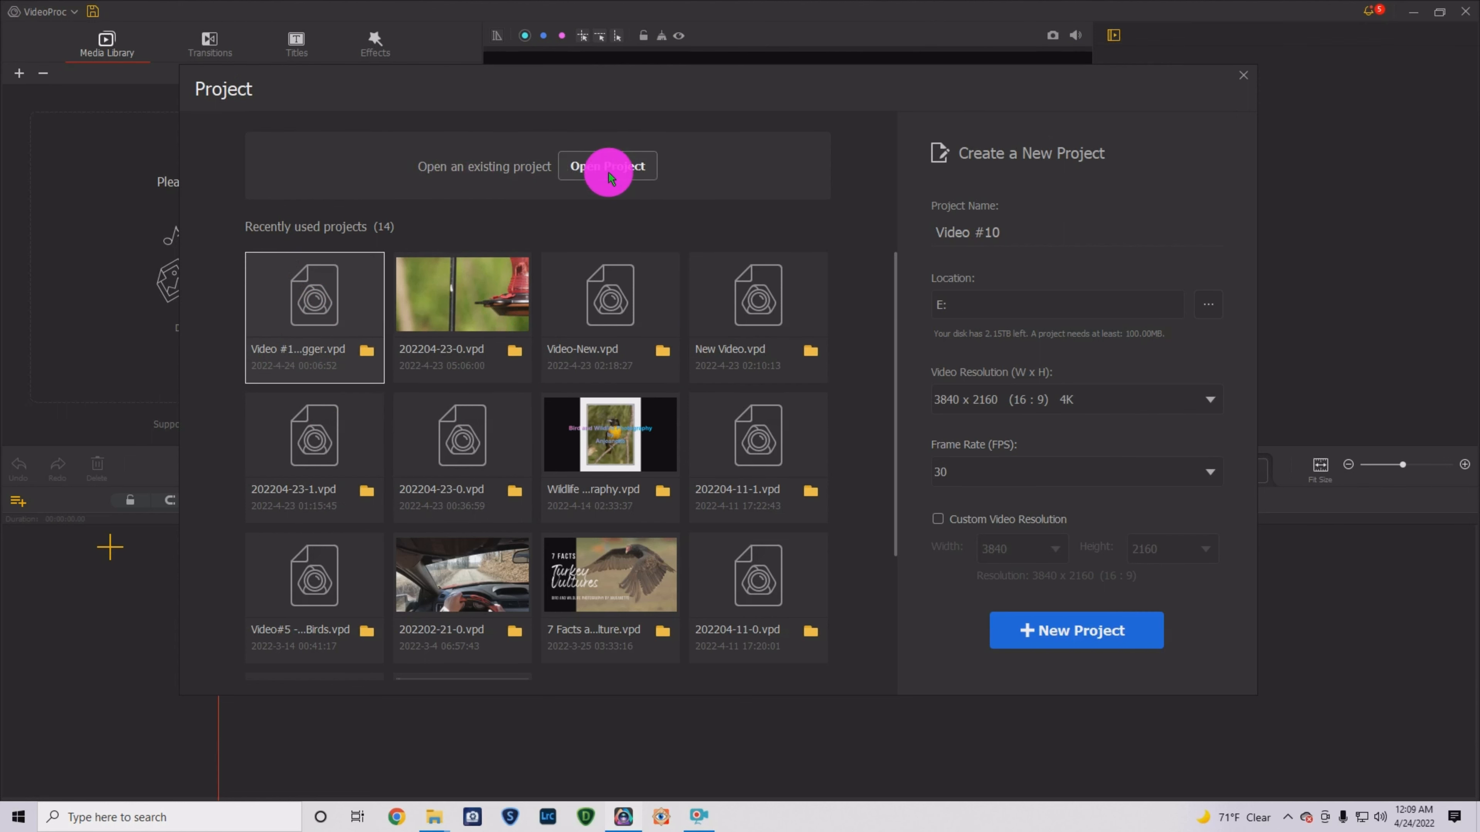
- Open the Video #10 project in the editor
{"action": "left_click", "coordinate": [303, 324]}
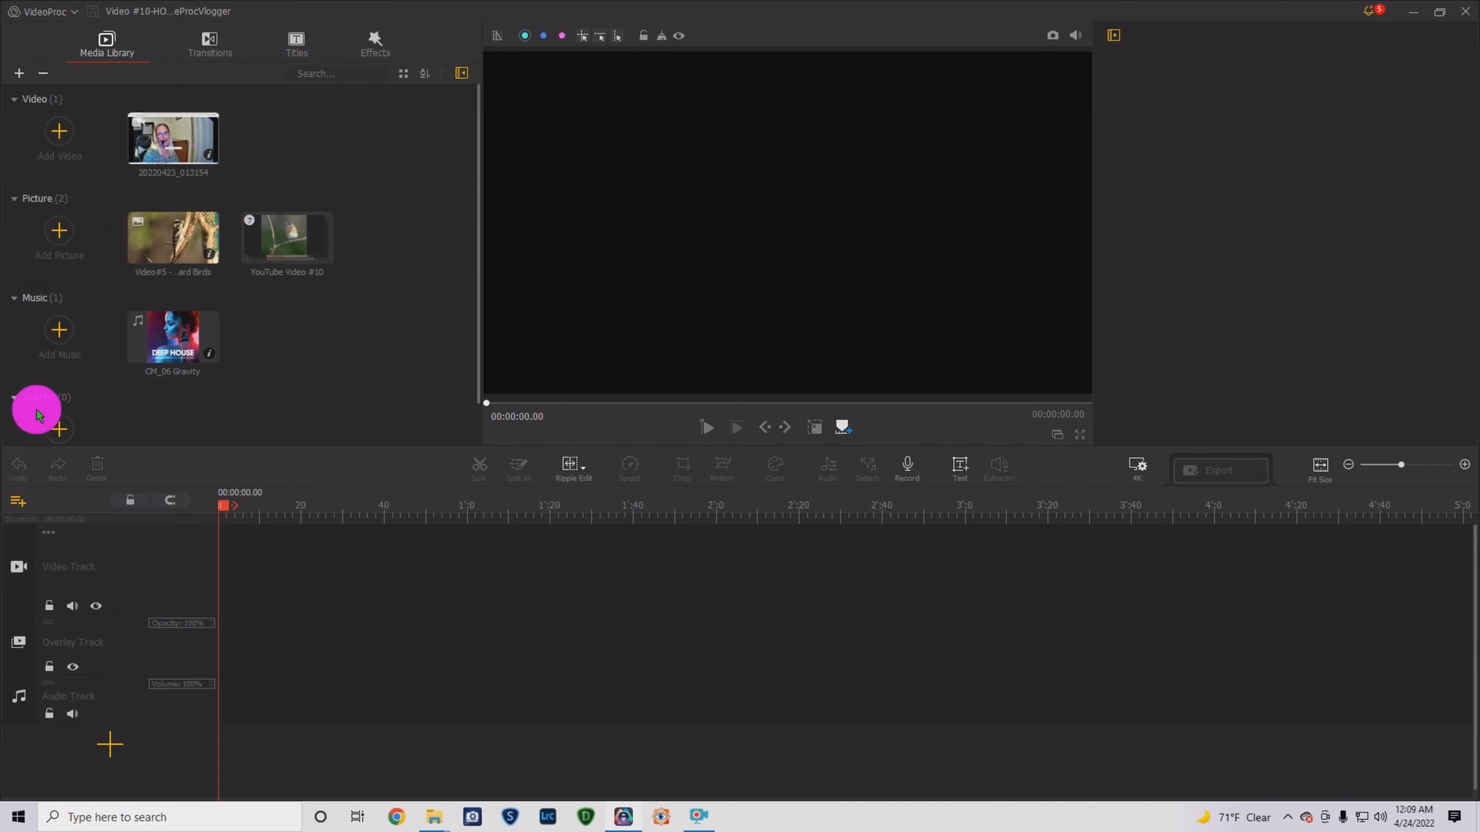
{"action": "left_click", "coordinate": [62, 139]}
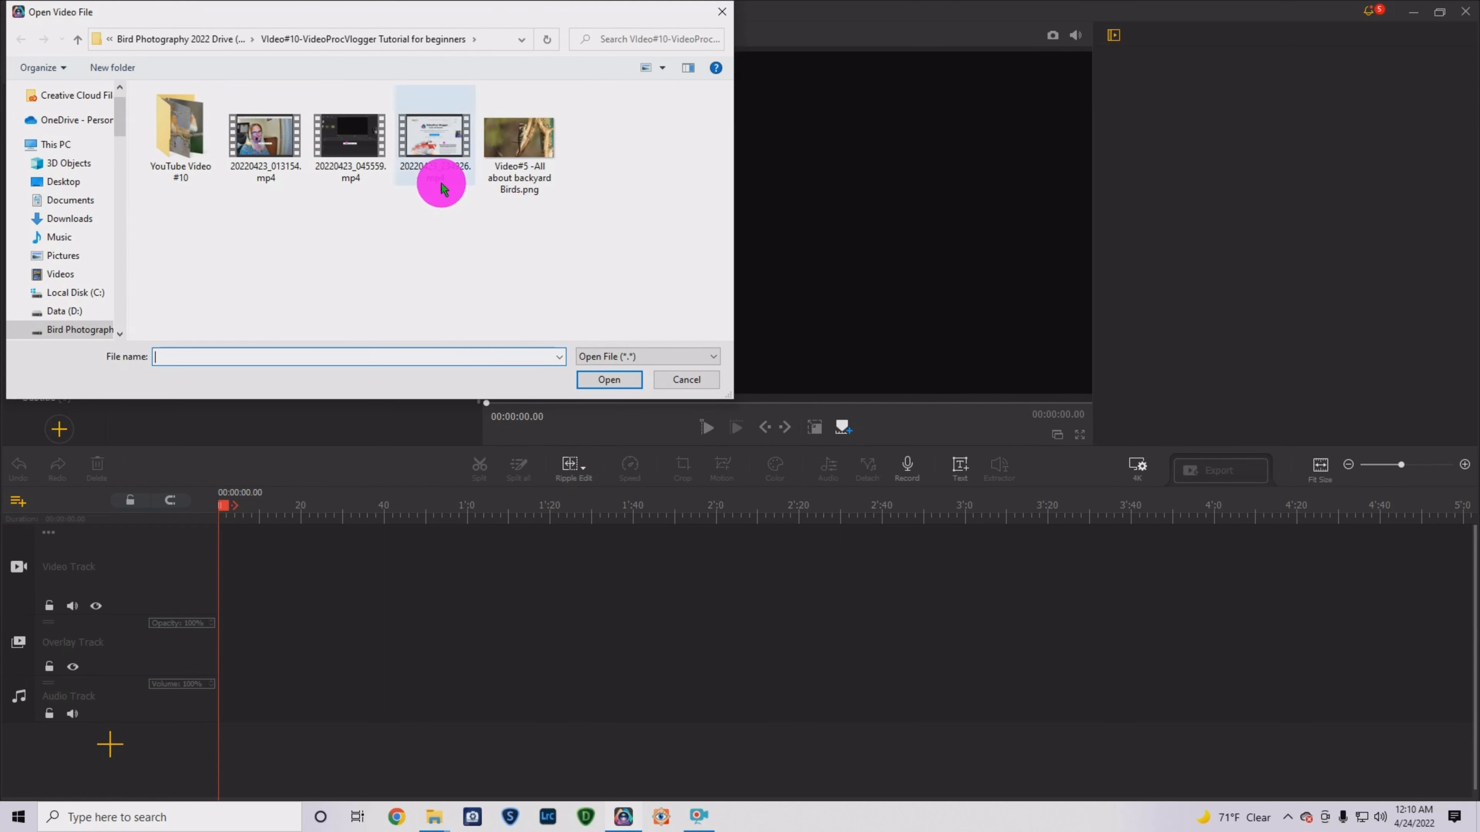
{"action": "left_click_drag", "start_coordinate": [204, 21], "coordinate": [471, 52]}
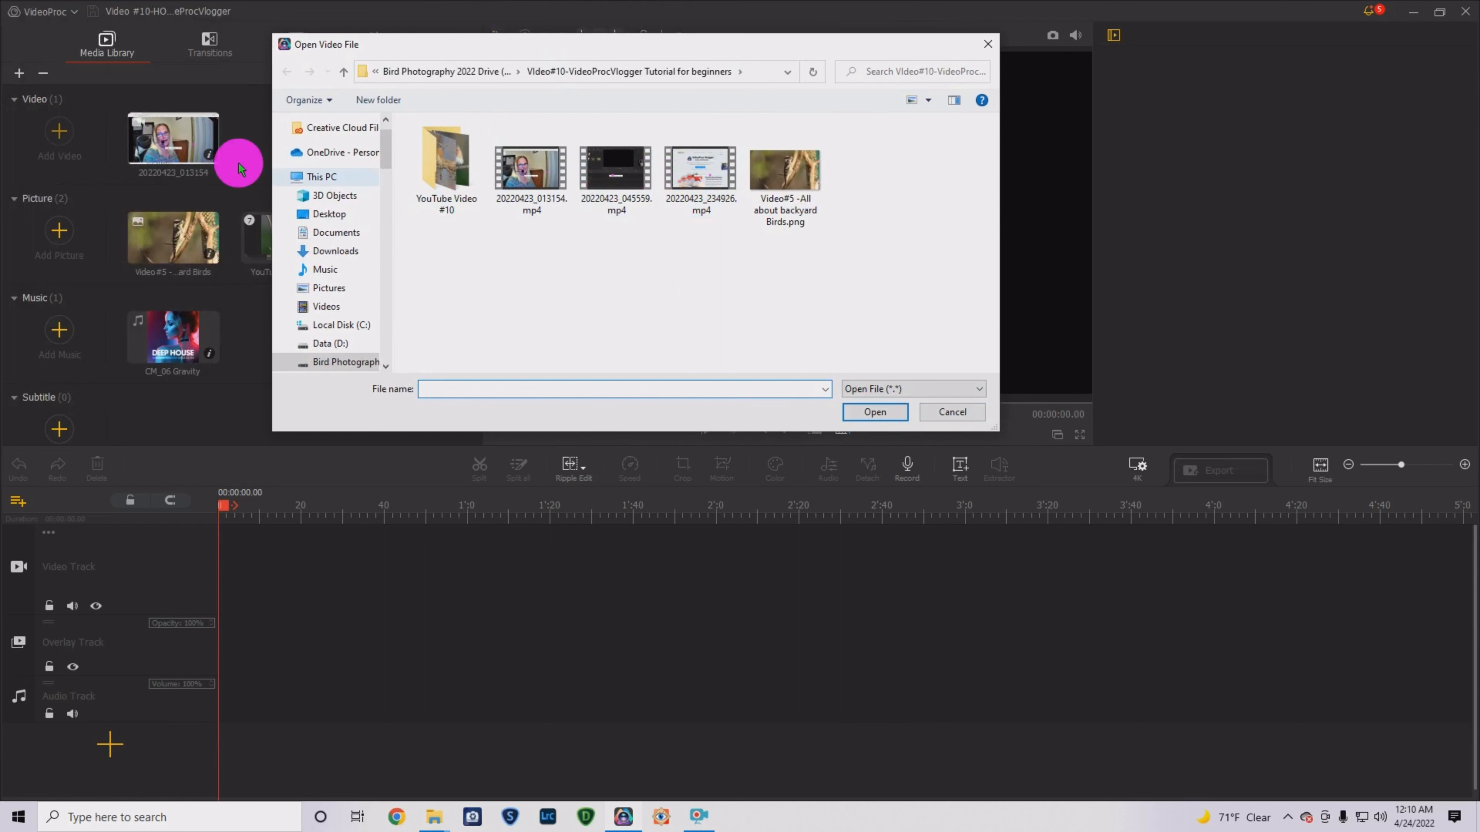
{"action": "left_click", "coordinate": [992, 48]}
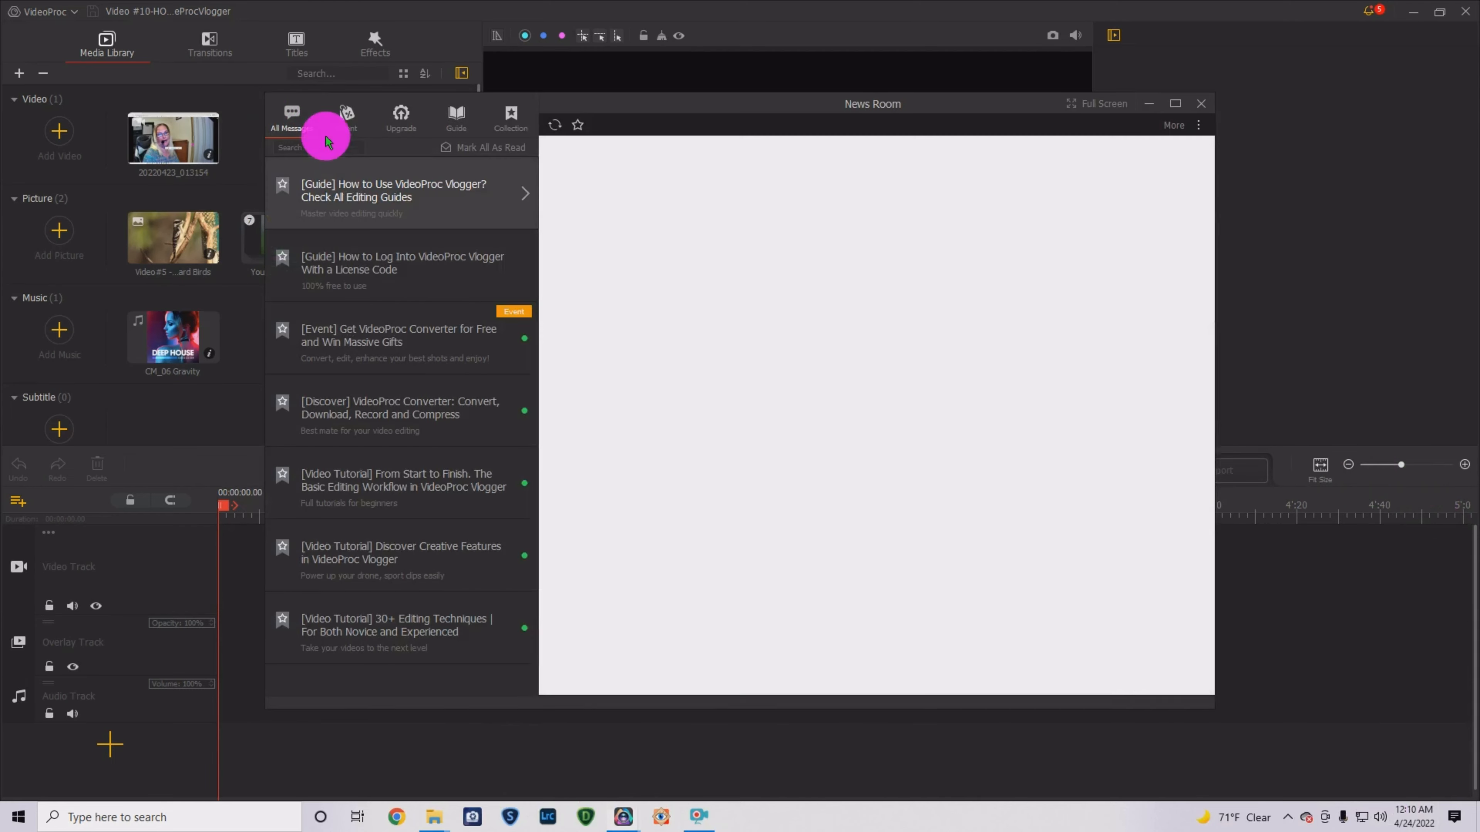
{"action": "left_click", "coordinate": [1200, 103]}
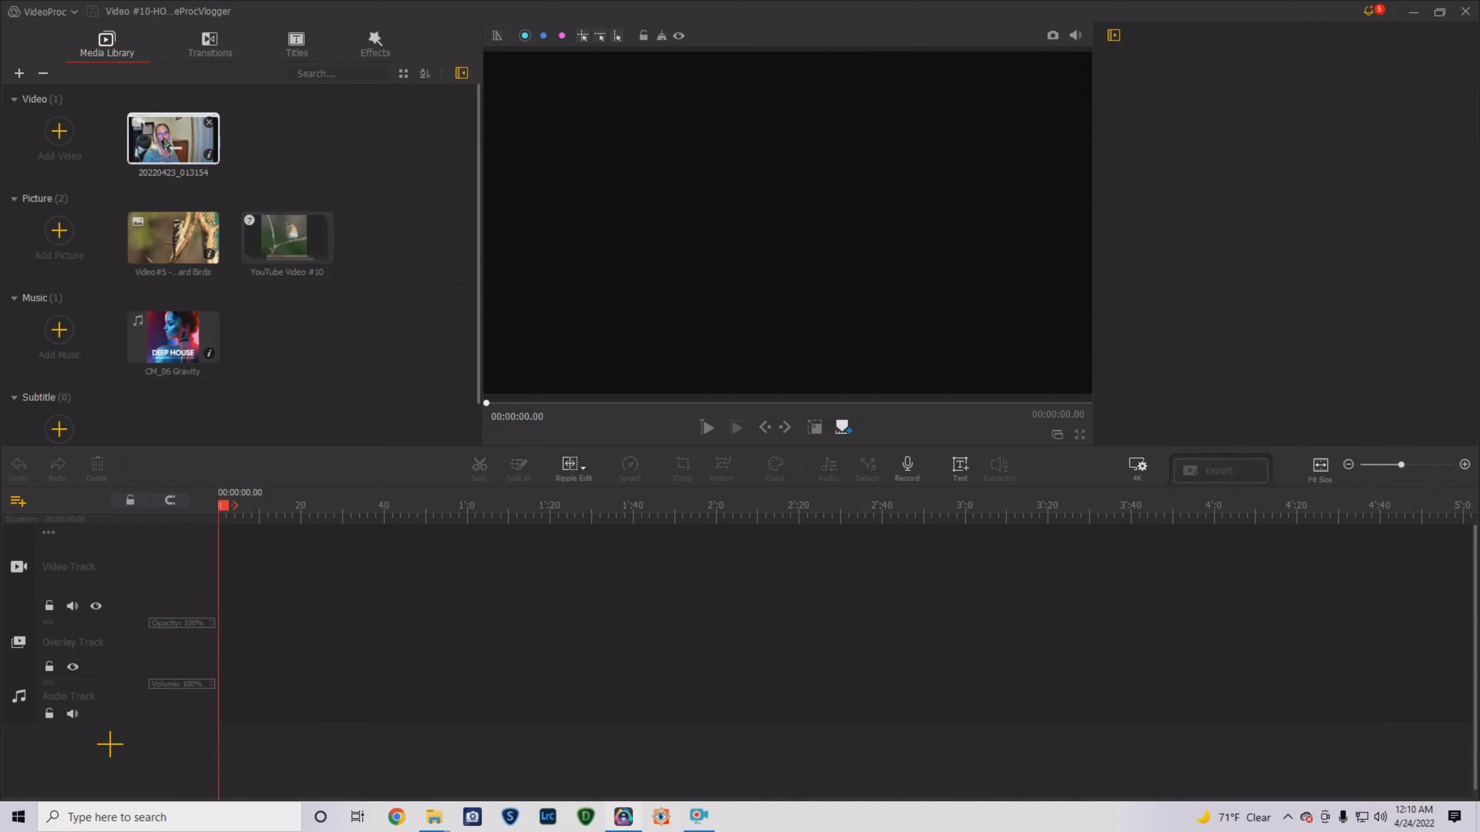
{"action": "left_click_drag", "start_coordinate": [166, 144], "coordinate": [330, 575]}
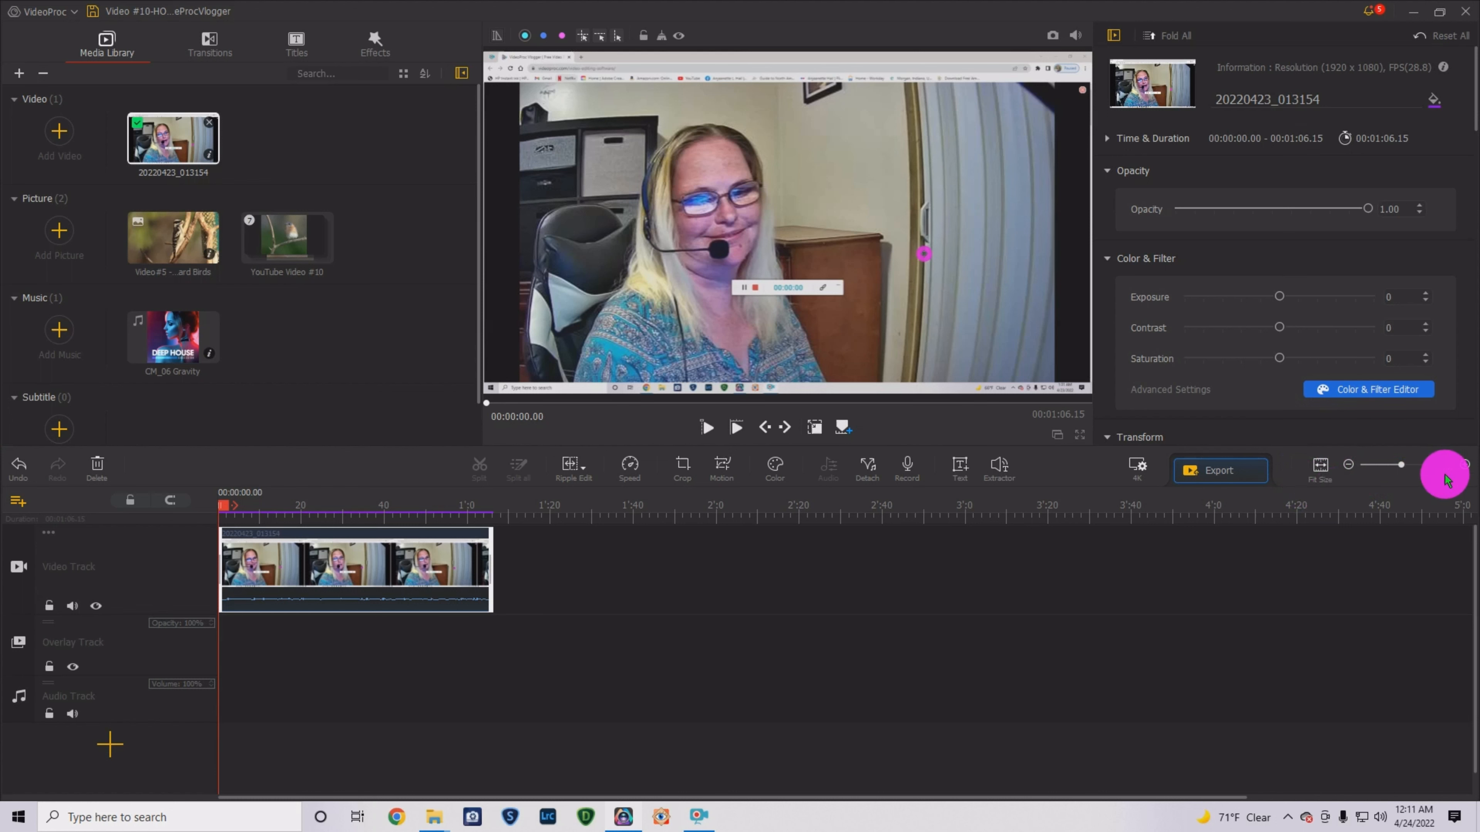
- Widen the timeline so the 20220423_013154 clip fills the video track
{"action": "left_click", "coordinate": [1404, 465]}
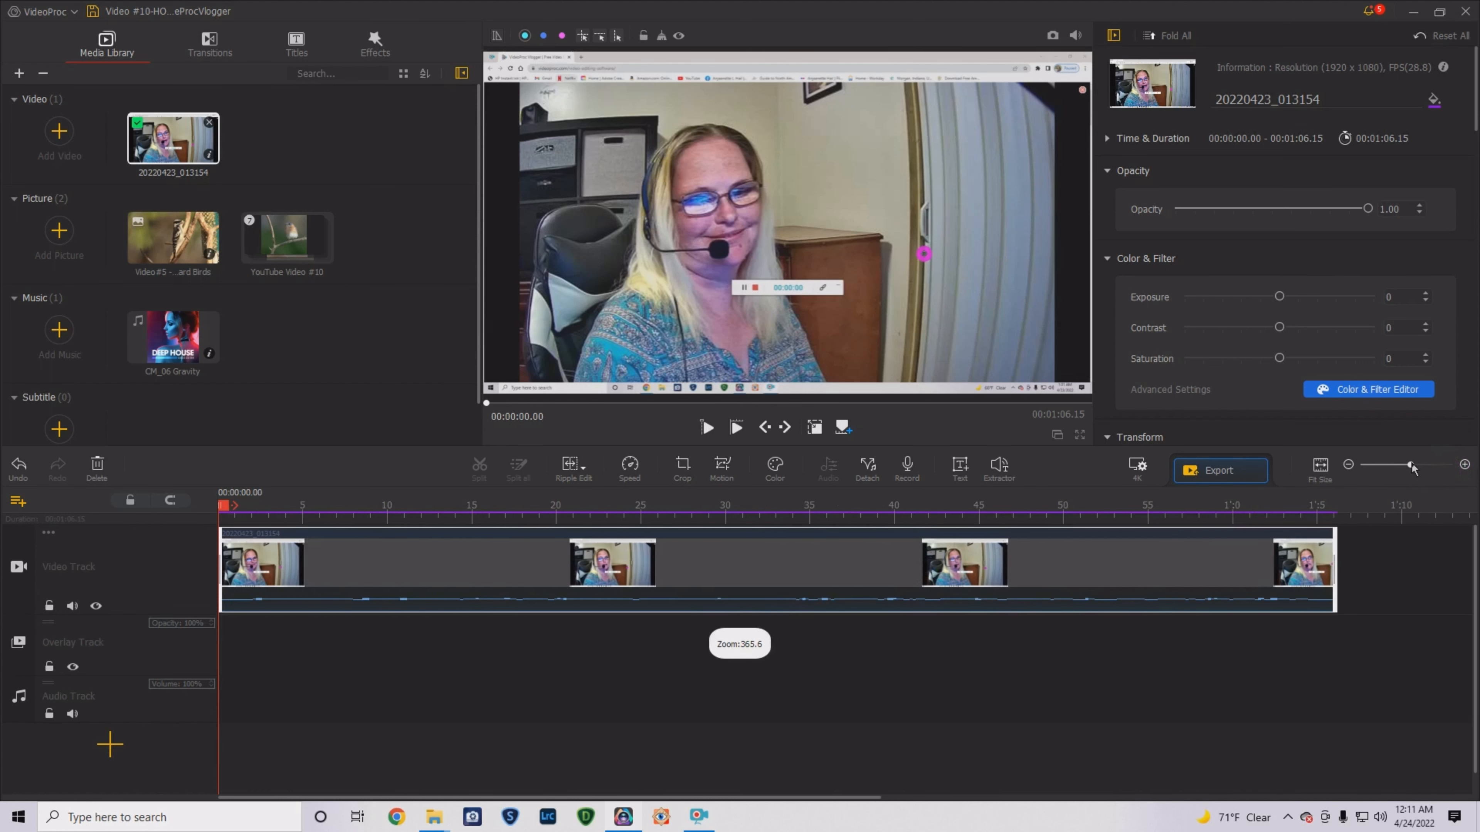
{"action": "left_click", "coordinate": [1213, 640]}
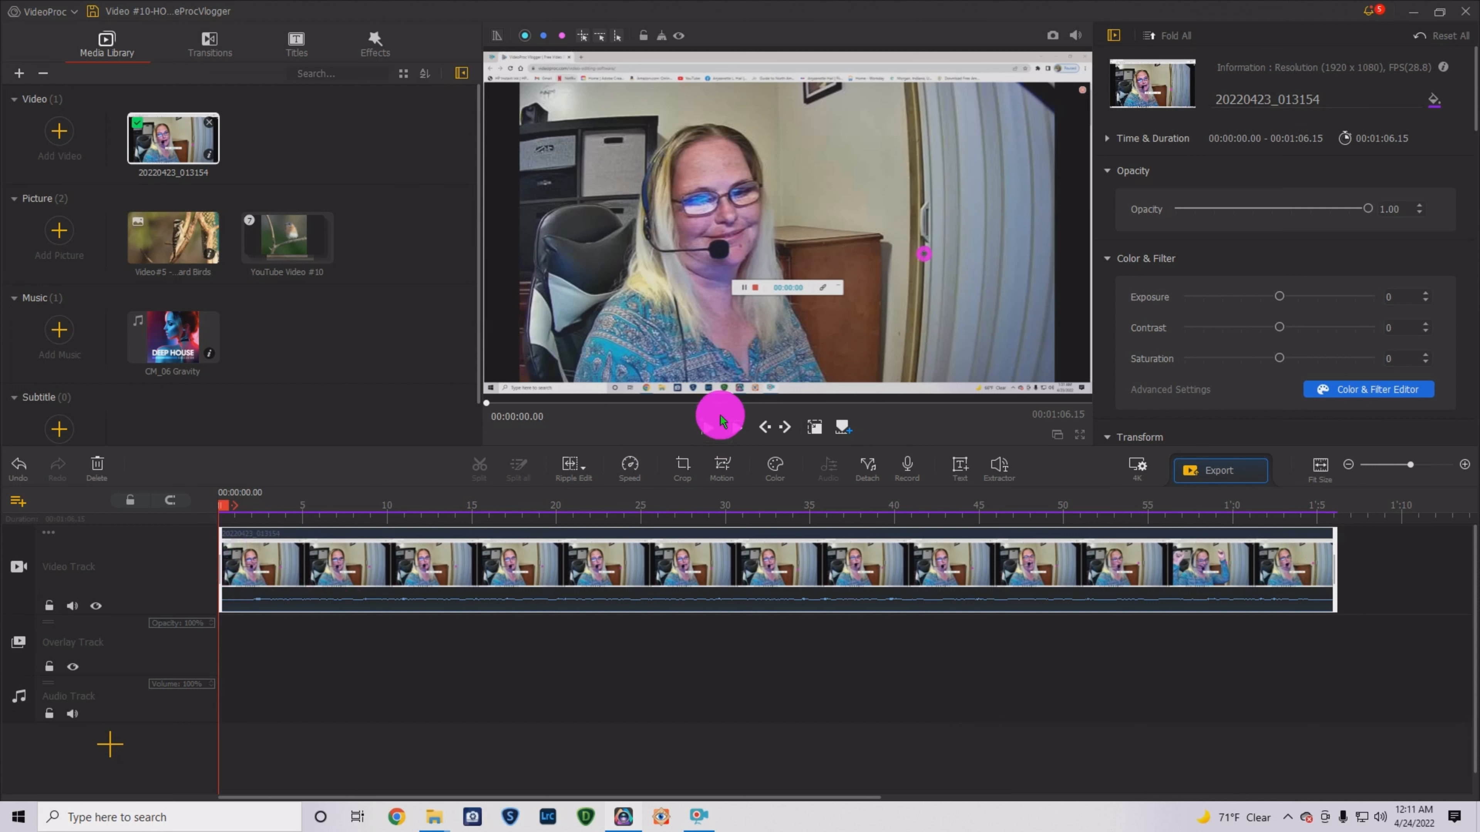
- Preview the talking-head clip and park the playhead at 00:00:09.16
{"action": "left_click", "coordinate": [708, 428]}
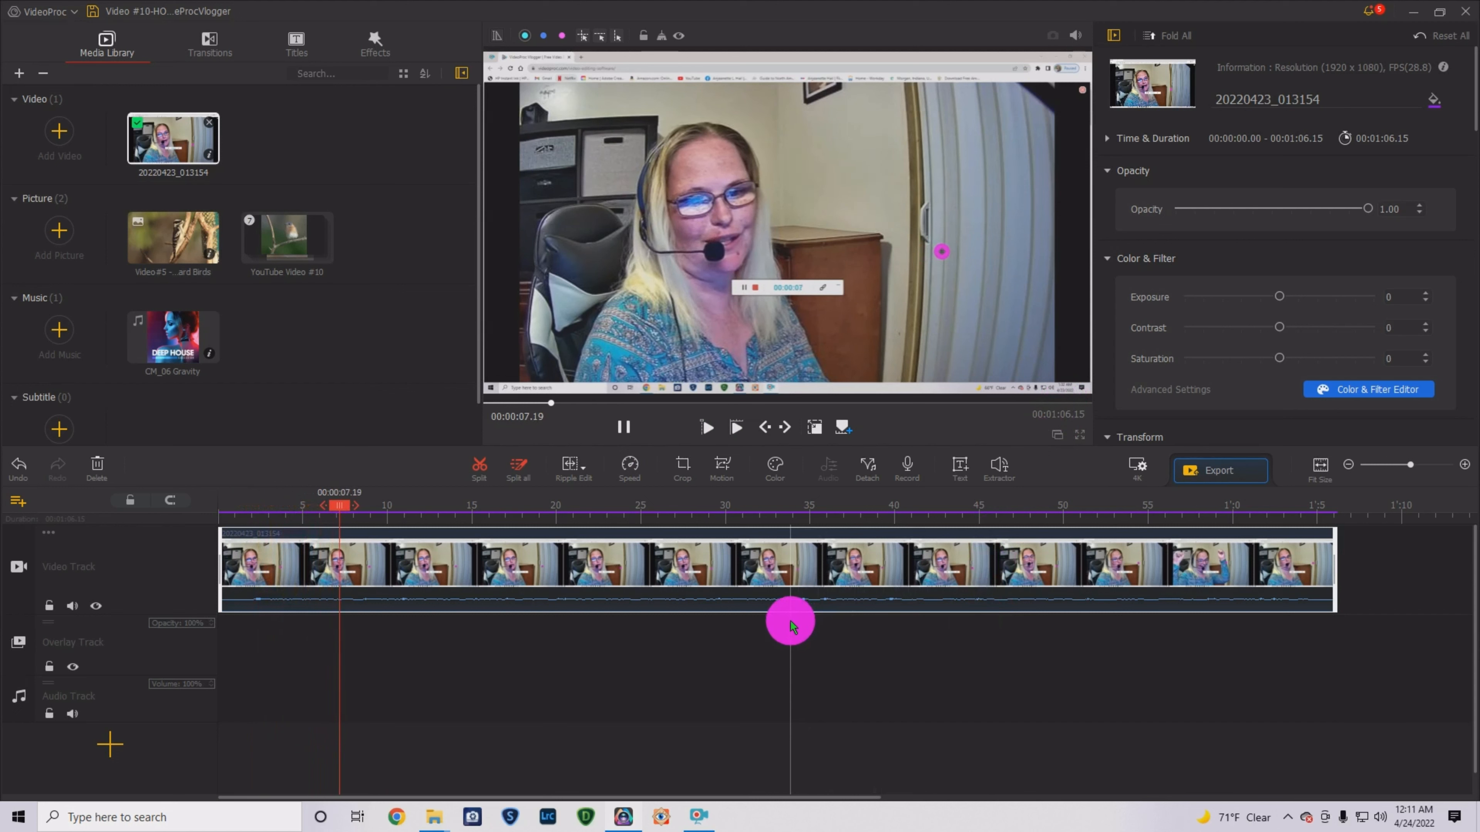
{"action": "left_click", "coordinate": [624, 427]}
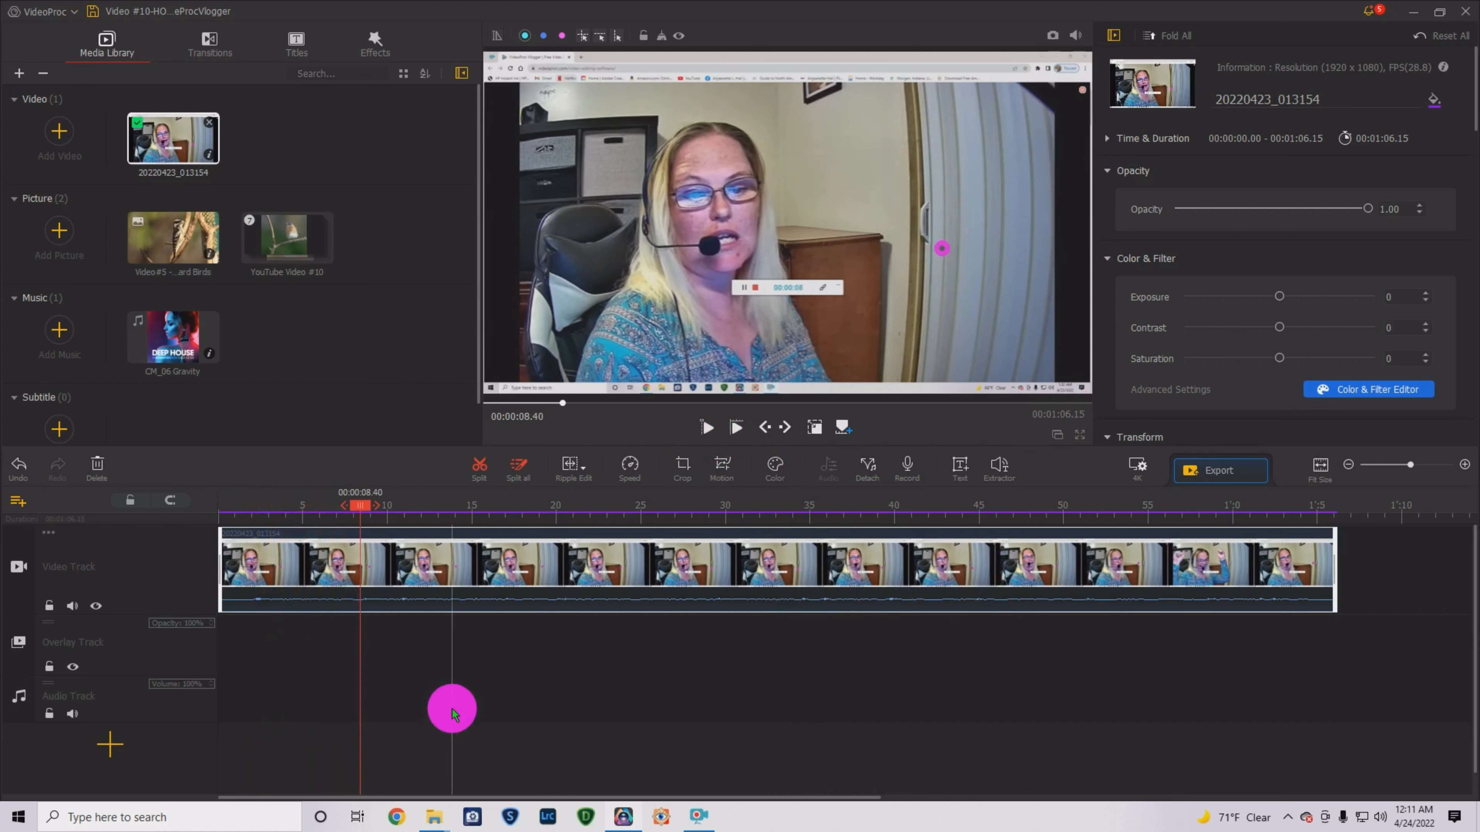
{"action": "mouse_move", "coordinate": [358, 509]}
{"action": "left_mouse_down"}
{"action": "mouse_move", "coordinate": [613, 505]}
{"action": "mouse_move", "coordinate": [253, 507]}
{"action": "mouse_move", "coordinate": [358, 510]}
{"action": "left_mouse_up"}
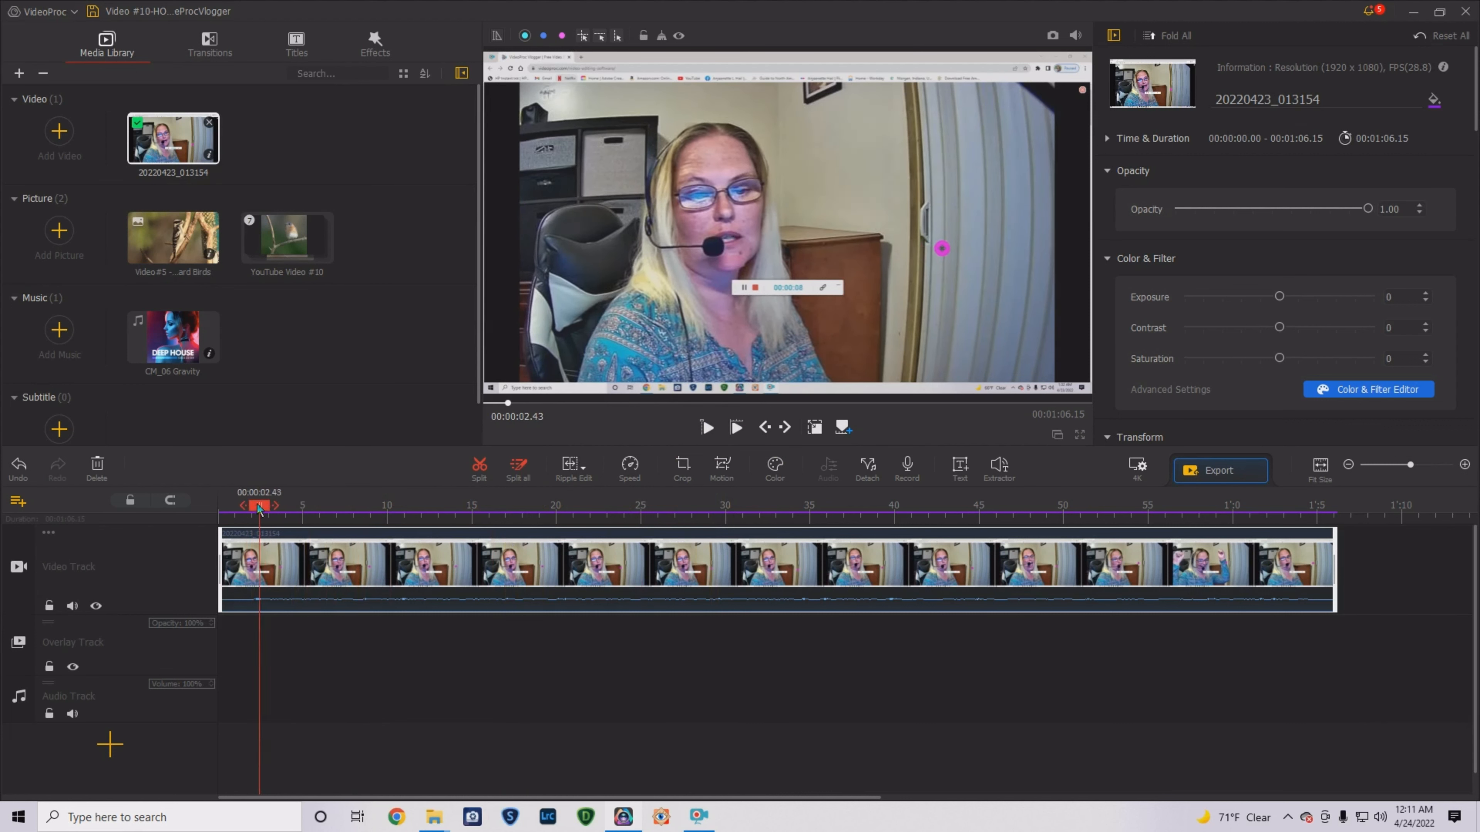
{"action": "left_click_drag", "start_coordinate": [259, 507], "coordinate": [749, 537]}
{"action": "left_click_drag", "start_coordinate": [1190, 526], "coordinate": [897, 571]}
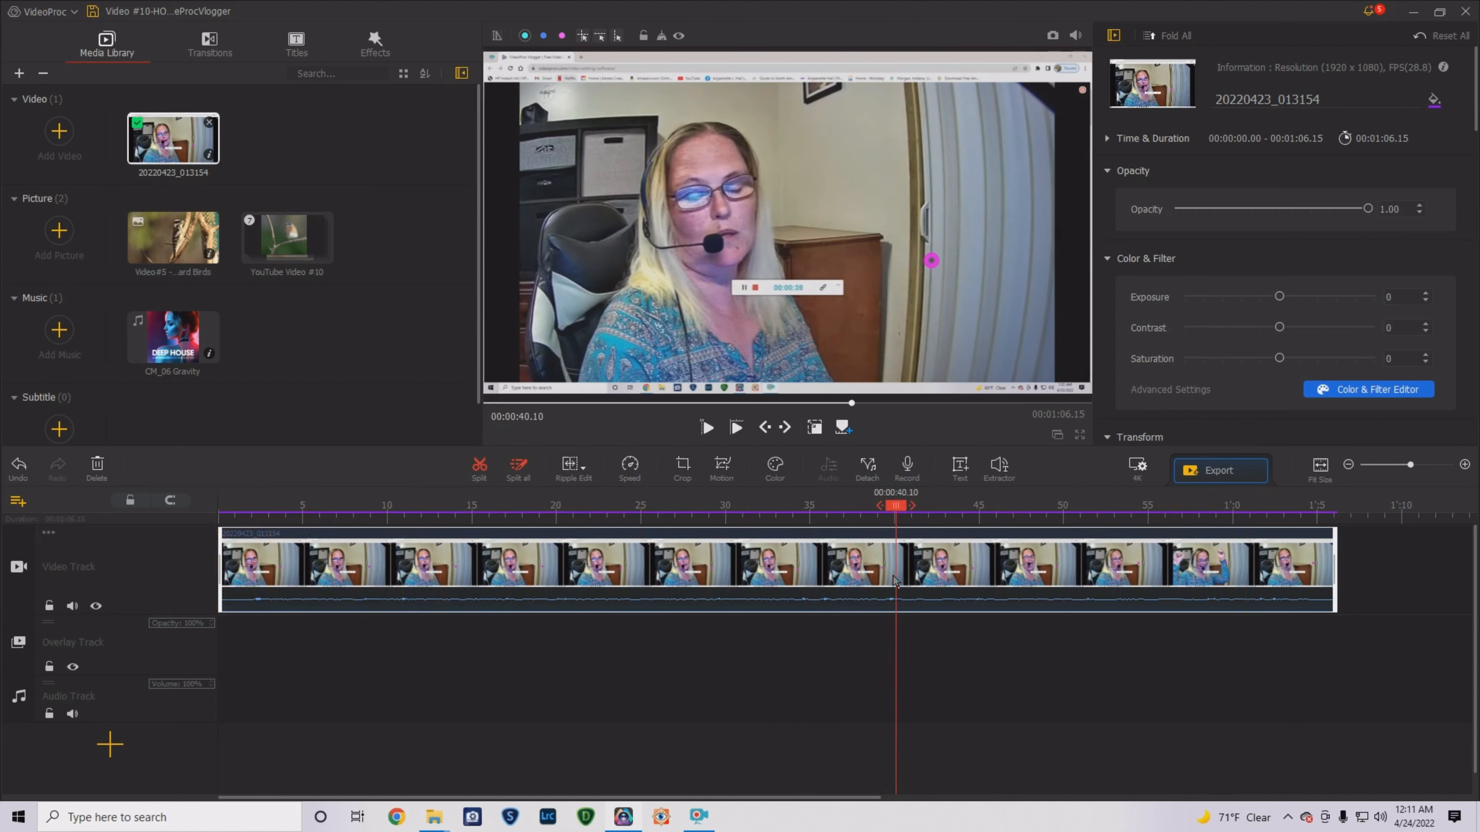
{"action": "left_click", "coordinate": [708, 430]}
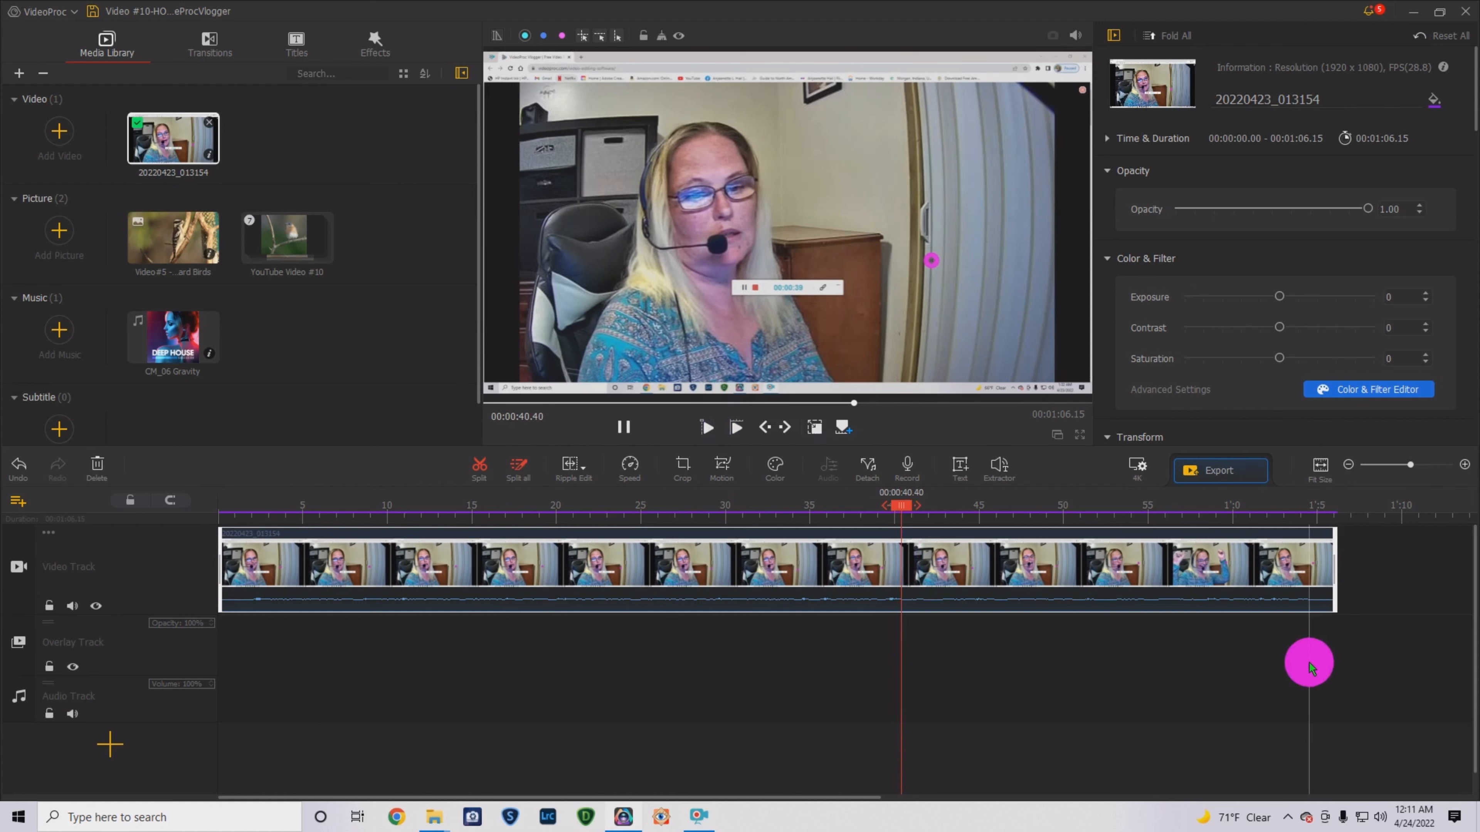
{"action": "left_click", "coordinate": [625, 423]}
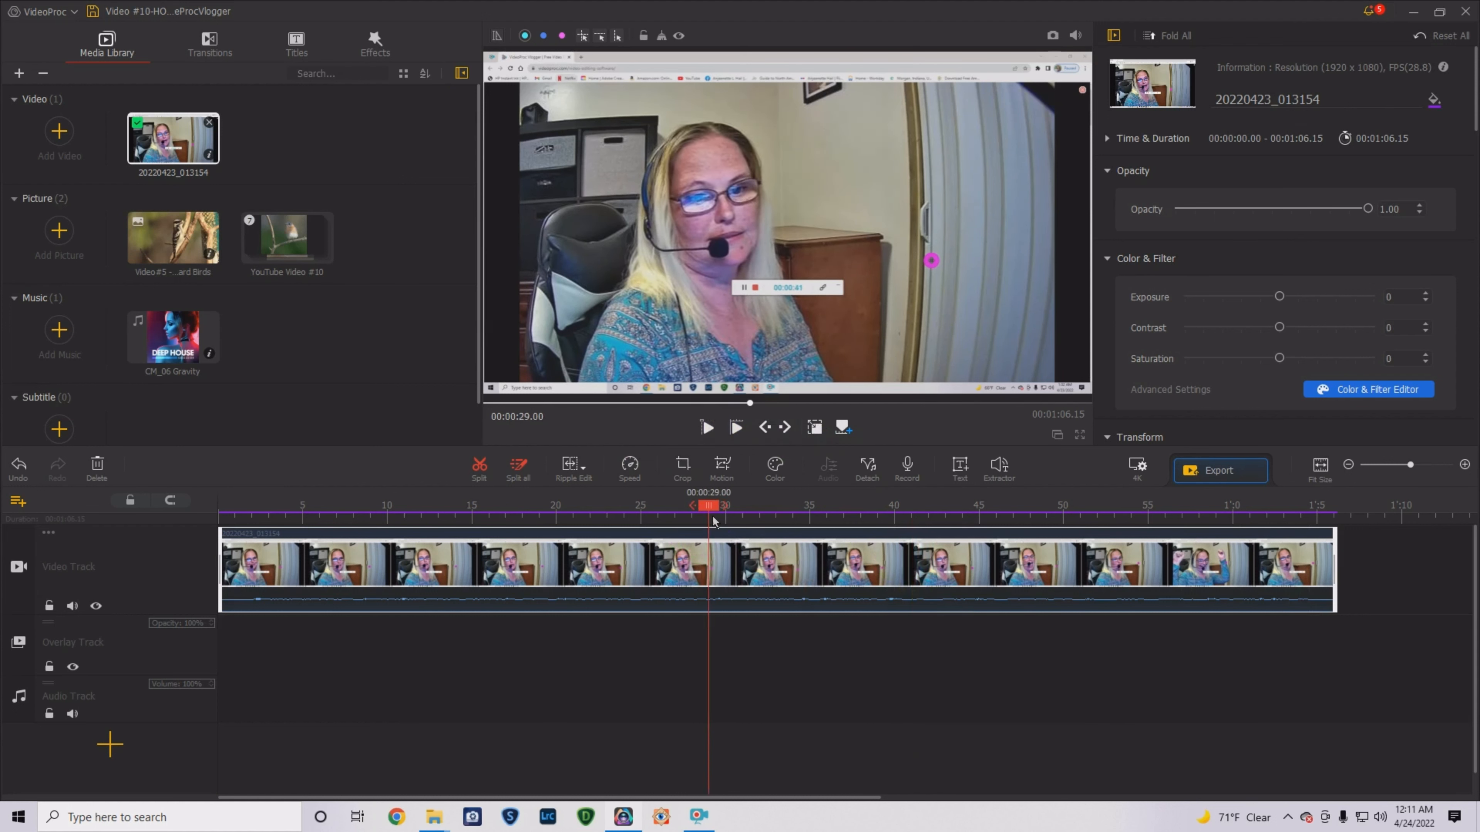
{"action": "left_click_drag", "start_coordinate": [713, 521], "coordinate": [379, 548]}
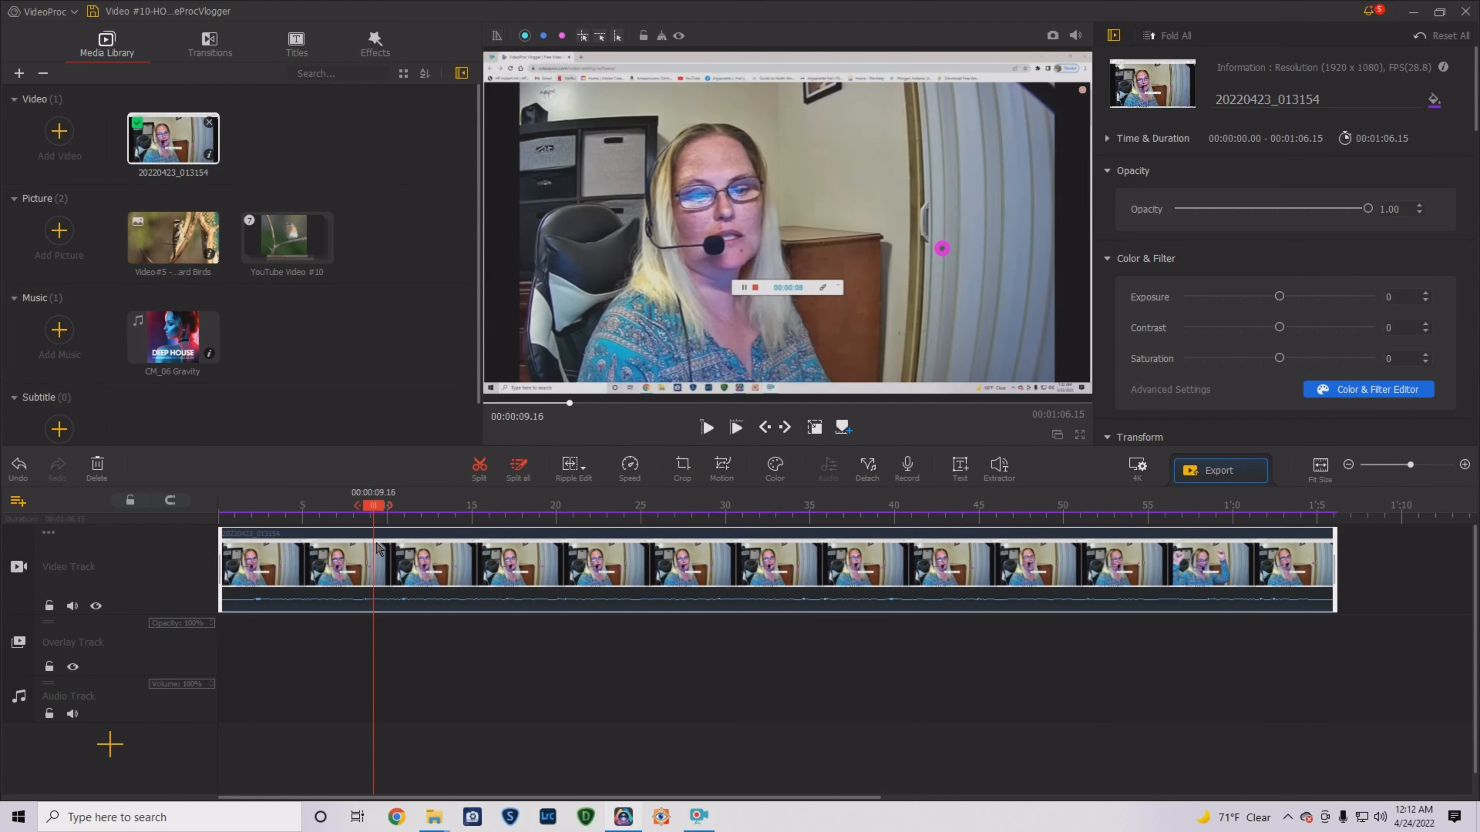
- Split the talking-head clip at 9 seconds and 00:00:33.10, moving the cut pieces later on the track
{"action": "left_click", "coordinate": [500, 473]}
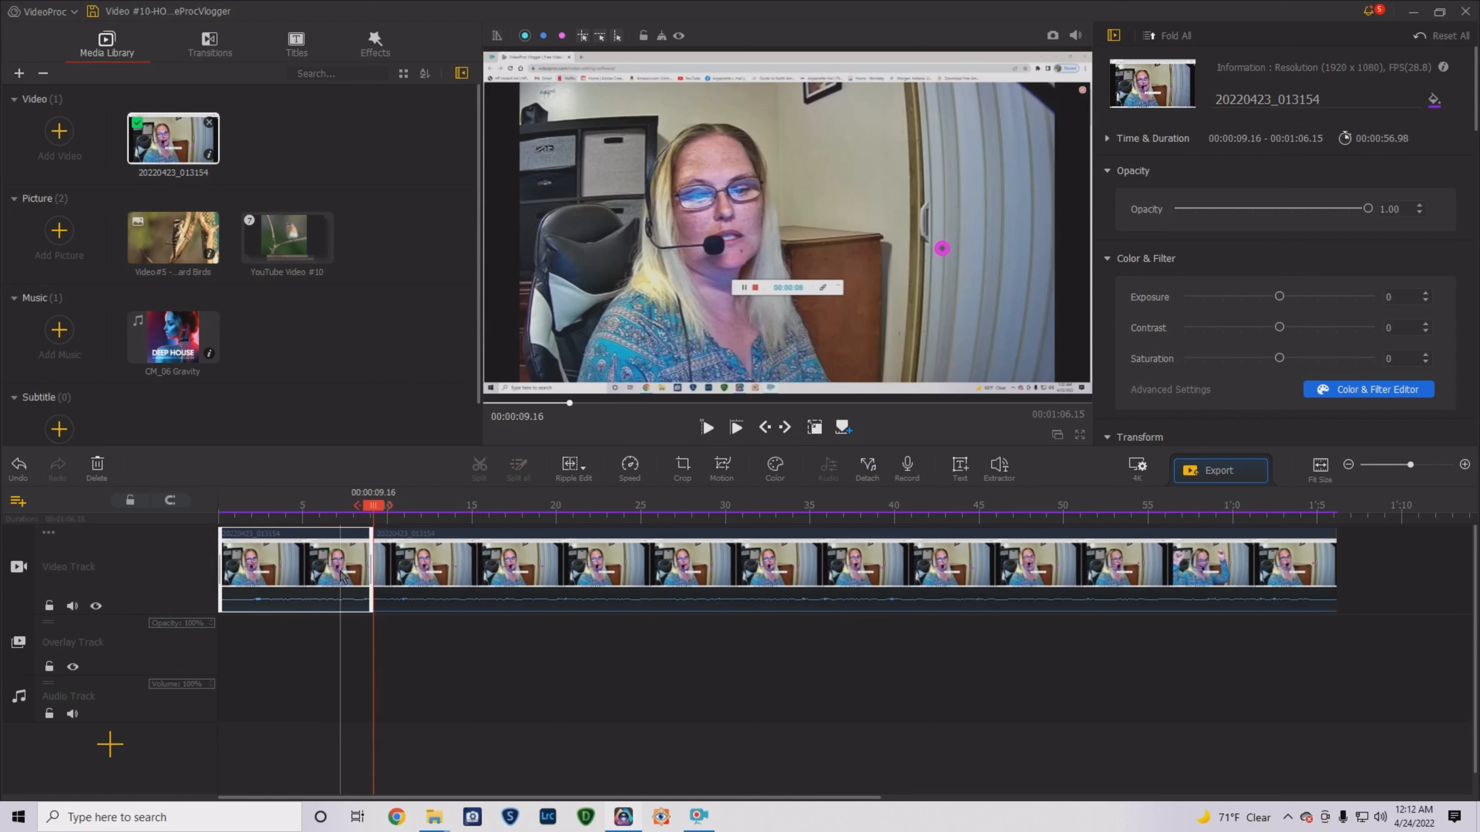
{"action": "left_click", "coordinate": [324, 577]}
{"action": "mouse_move", "coordinate": [324, 577]}
{"action": "left_mouse_down"}
{"action": "mouse_move", "coordinate": [1315, 569]}
{"action": "mouse_move", "coordinate": [618, 594]}
{"action": "mouse_move", "coordinate": [313, 586]}
{"action": "left_mouse_up"}
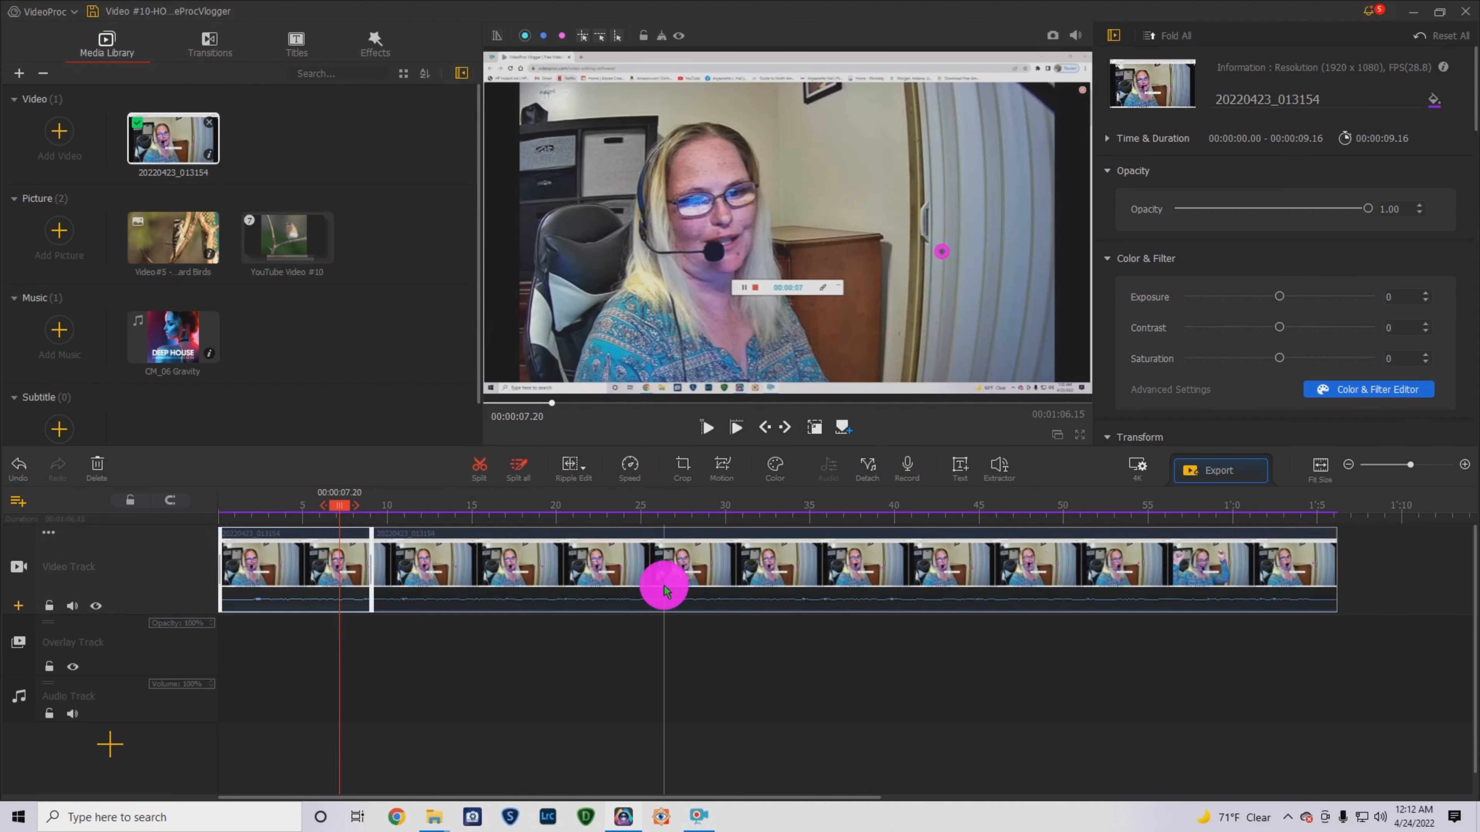
{"action": "left_click", "coordinate": [776, 577]}
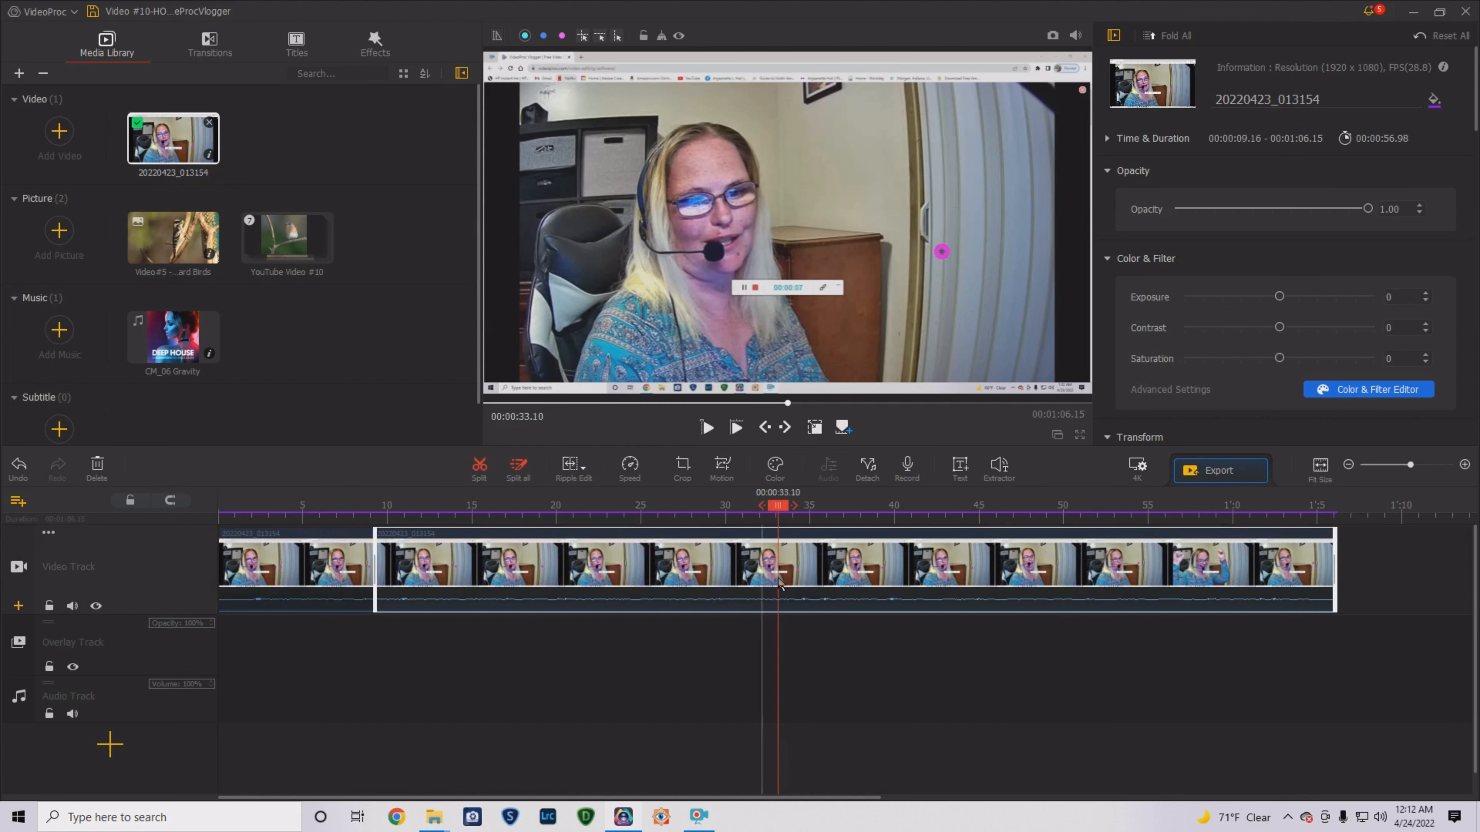
{"action": "left_click", "coordinate": [479, 466]}
{"action": "left_click_drag", "start_coordinate": [661, 562], "coordinate": [1218, 557]}
- Rearrange the clip pieces along the video track and delete the final piece
{"action": "left_click", "coordinate": [700, 770]}
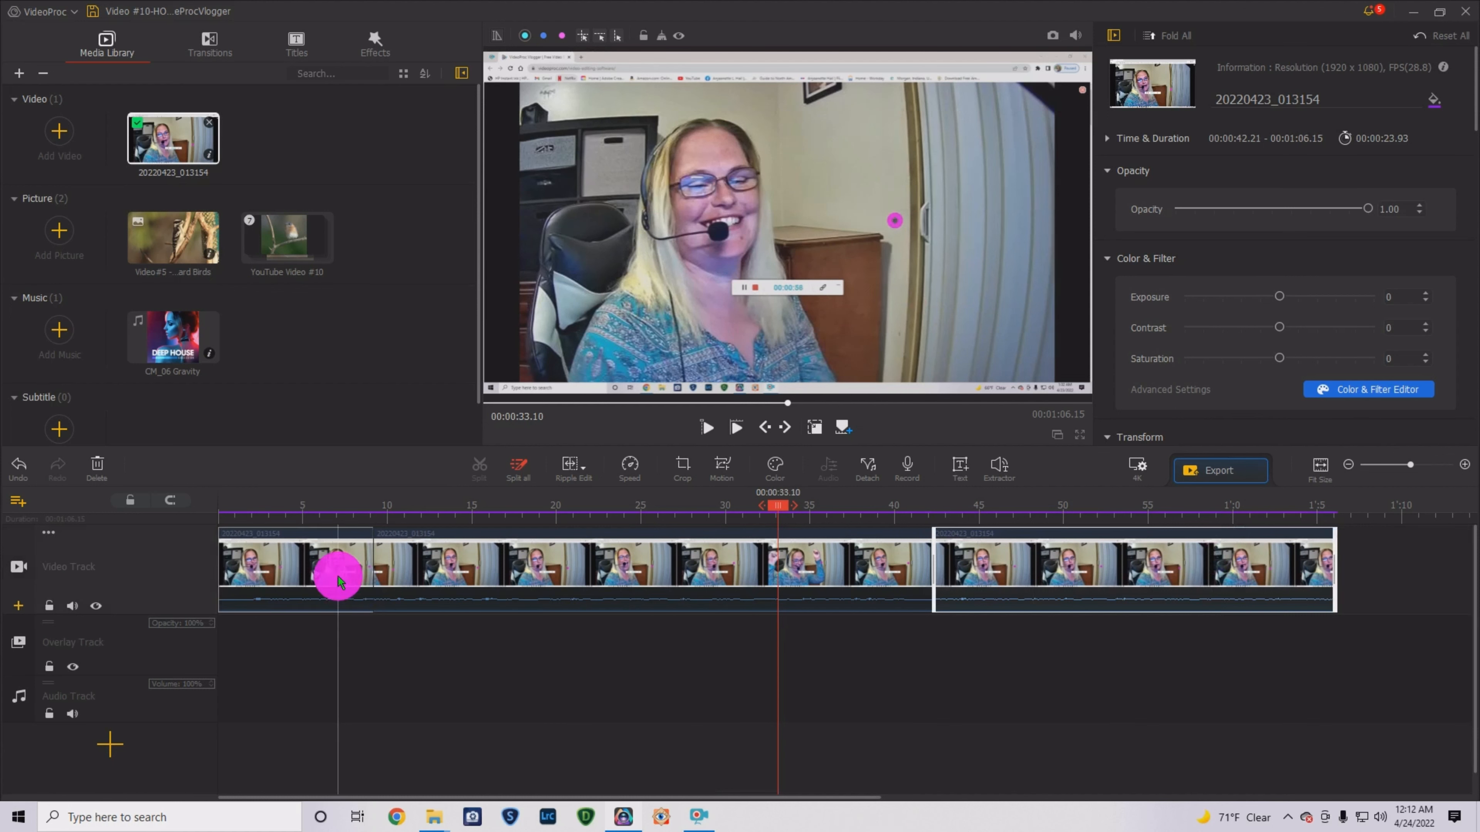
{"action": "left_click_drag", "start_coordinate": [336, 572], "coordinate": [684, 586]}
{"action": "left_click", "coordinate": [730, 767]}
{"action": "left_click_drag", "start_coordinate": [340, 582], "coordinate": [878, 582]}
{"action": "left_click", "coordinate": [1017, 727]}
{"action": "left_click_drag", "start_coordinate": [1077, 591], "coordinate": [406, 598]}
{"action": "left_click", "coordinate": [716, 683]}
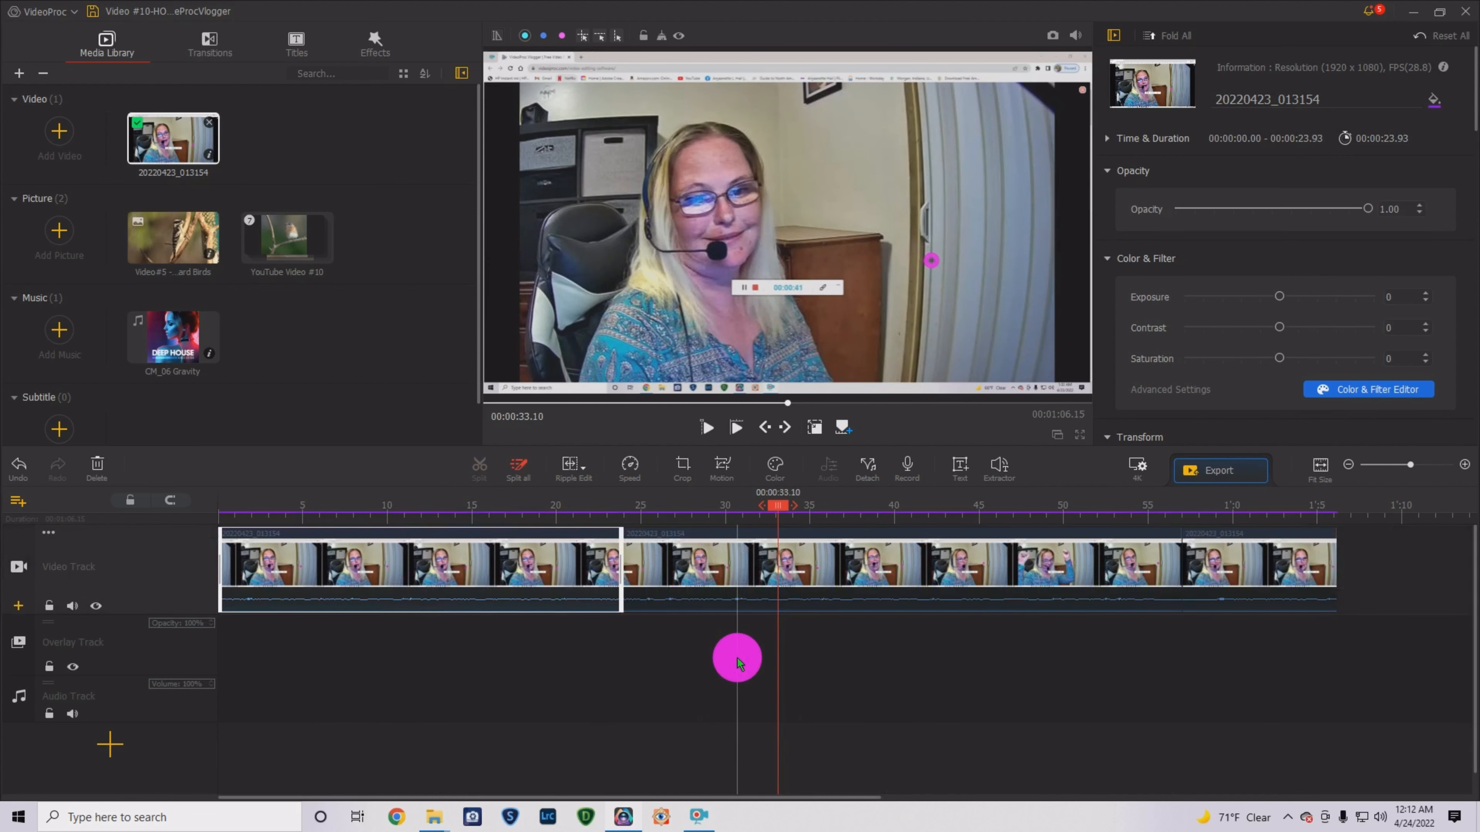
{"action": "left_click", "coordinate": [1292, 588]}
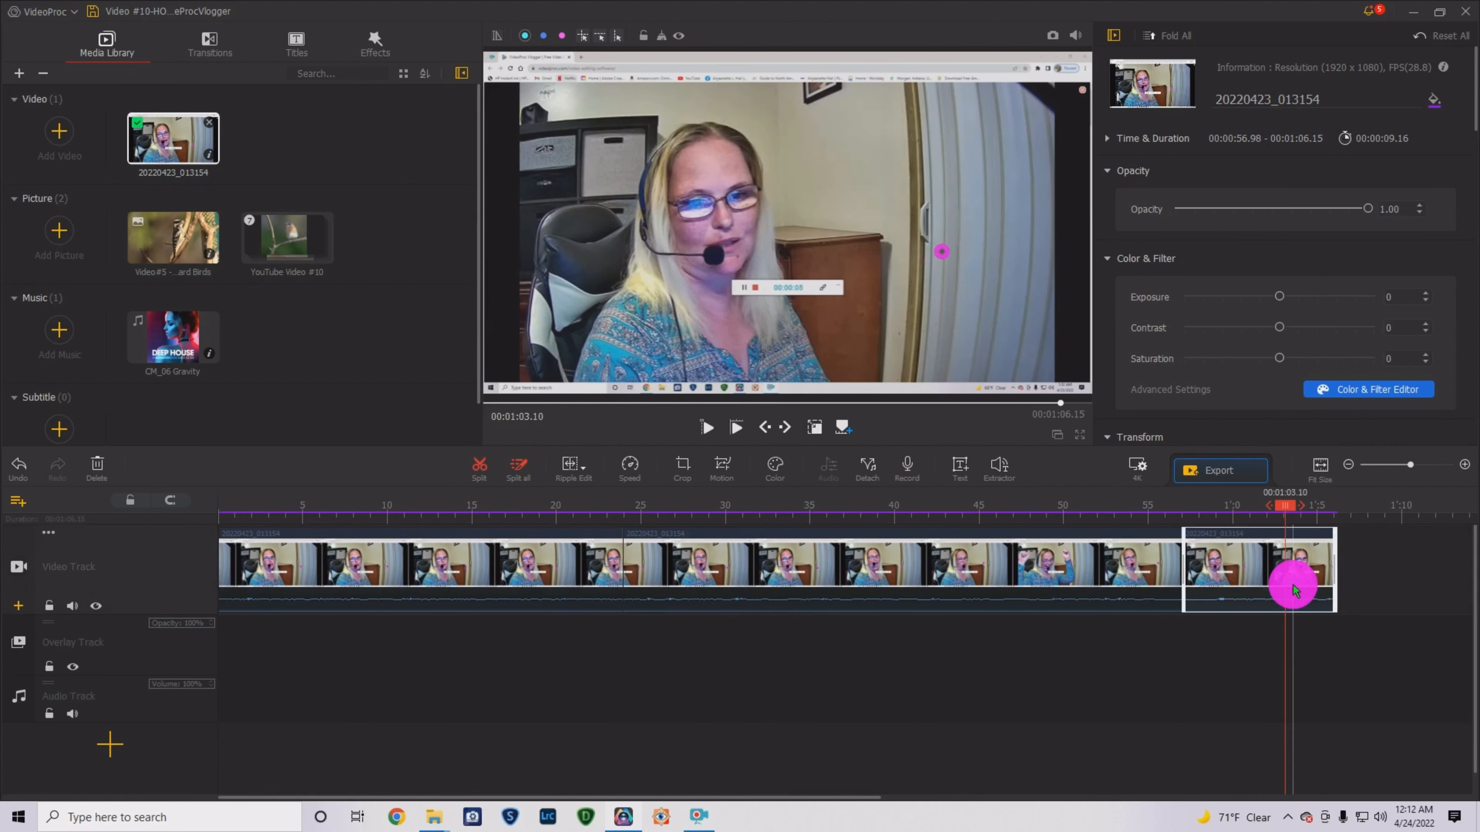
{"action": "key", "text": "Delete"}
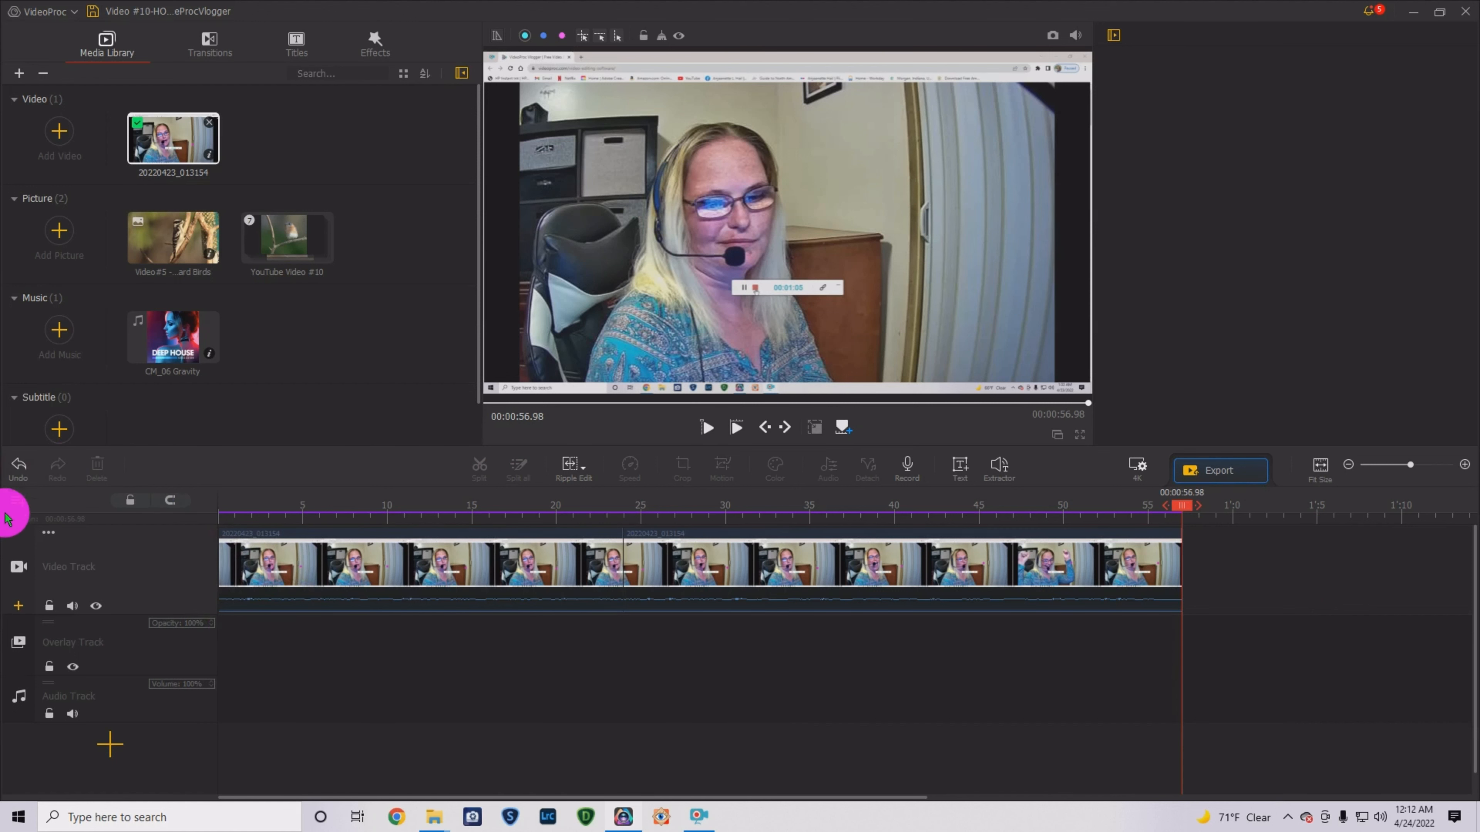
- Undo all eight split, move and delete edits, then return the playhead near the start
{"action": "left_click", "coordinate": [19, 469]}
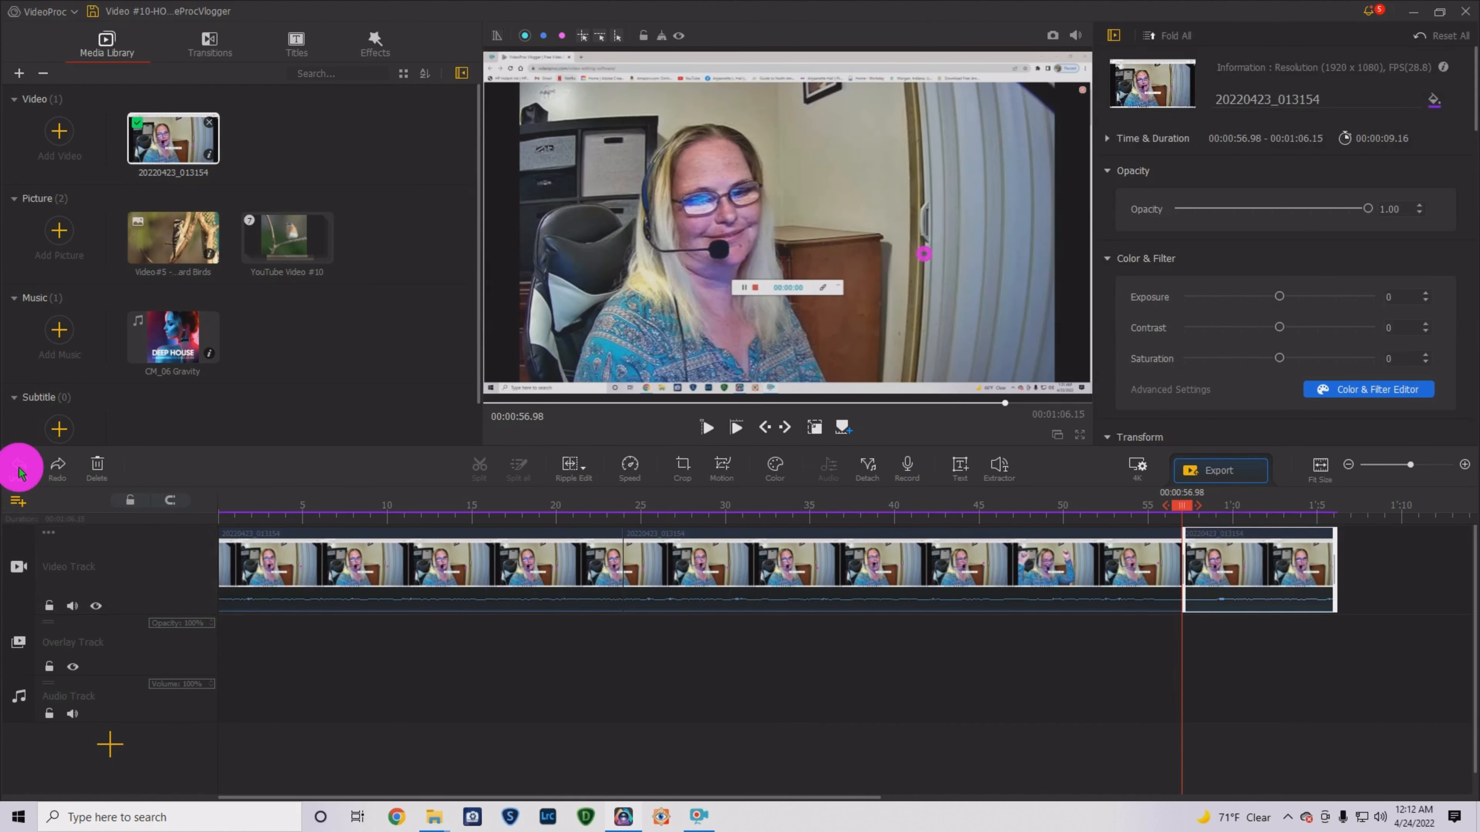
{"action": "left_click", "coordinate": [19, 469]}
{"action": "left_click", "coordinate": [19, 469]}
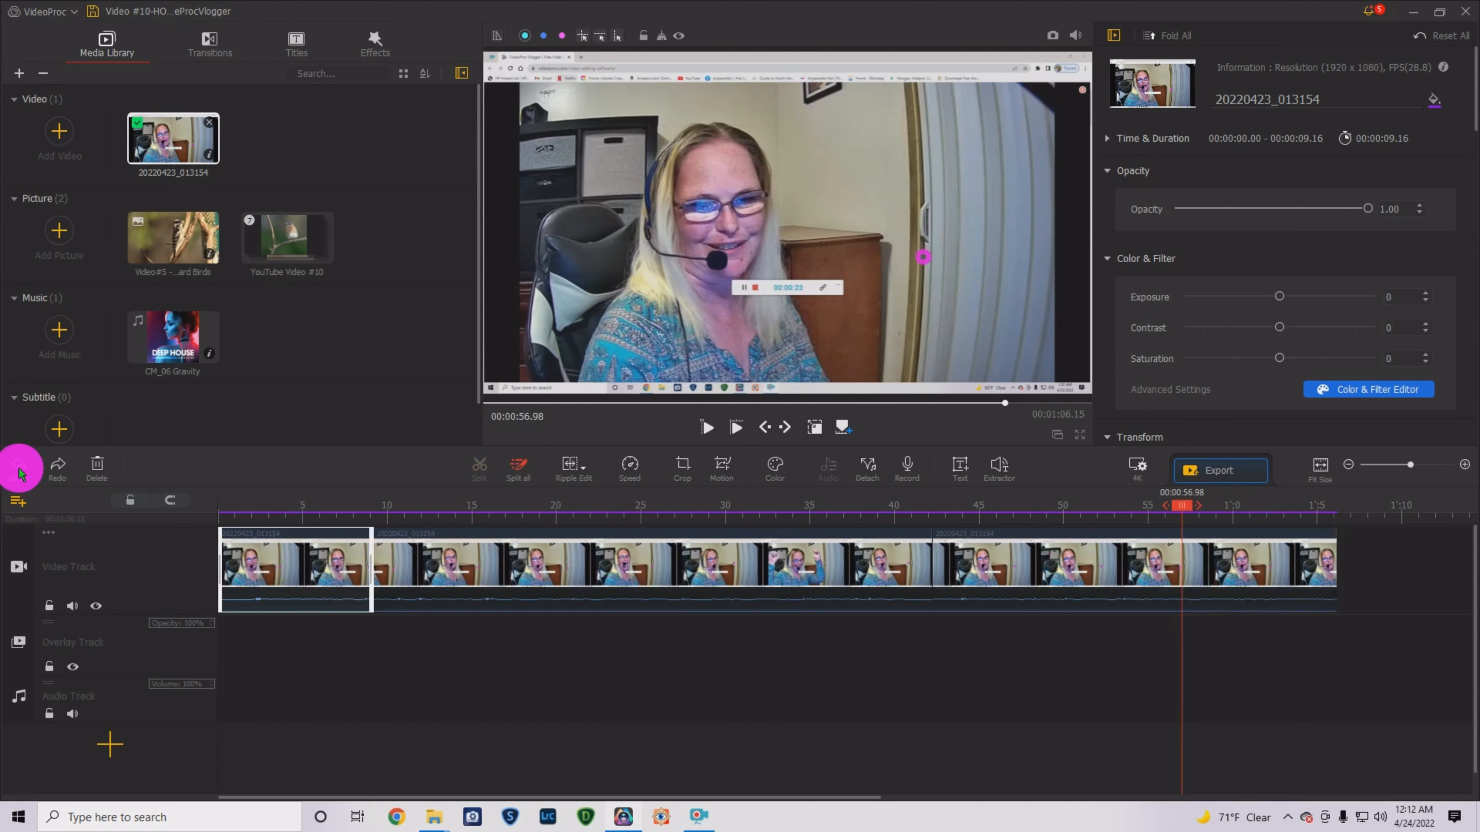
{"action": "left_click", "coordinate": [19, 469]}
{"action": "left_click", "coordinate": [19, 470]}
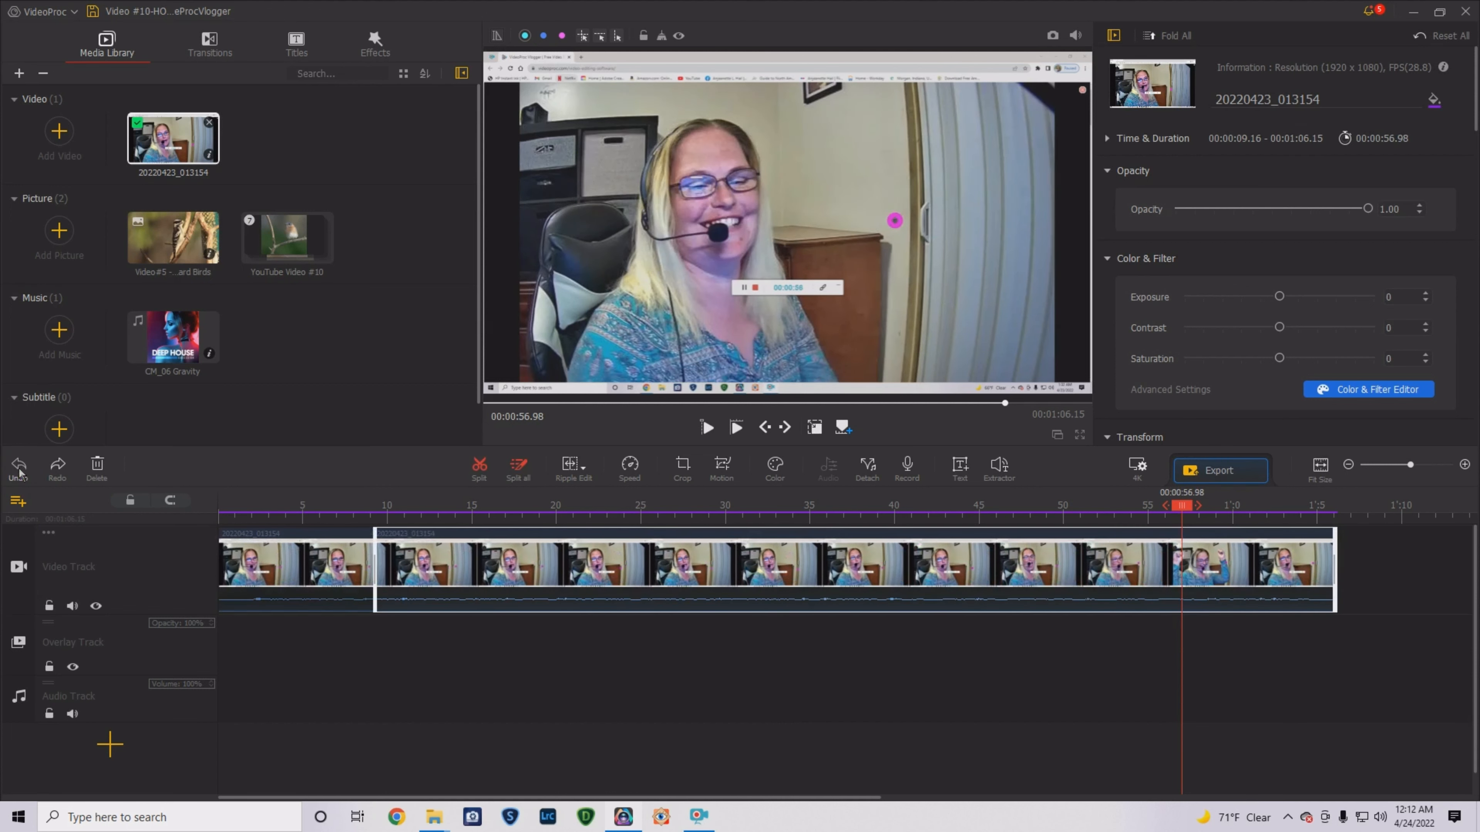
{"action": "left_click", "coordinate": [19, 469]}
{"action": "left_click", "coordinate": [20, 469]}
{"action": "left_click", "coordinate": [20, 470]}
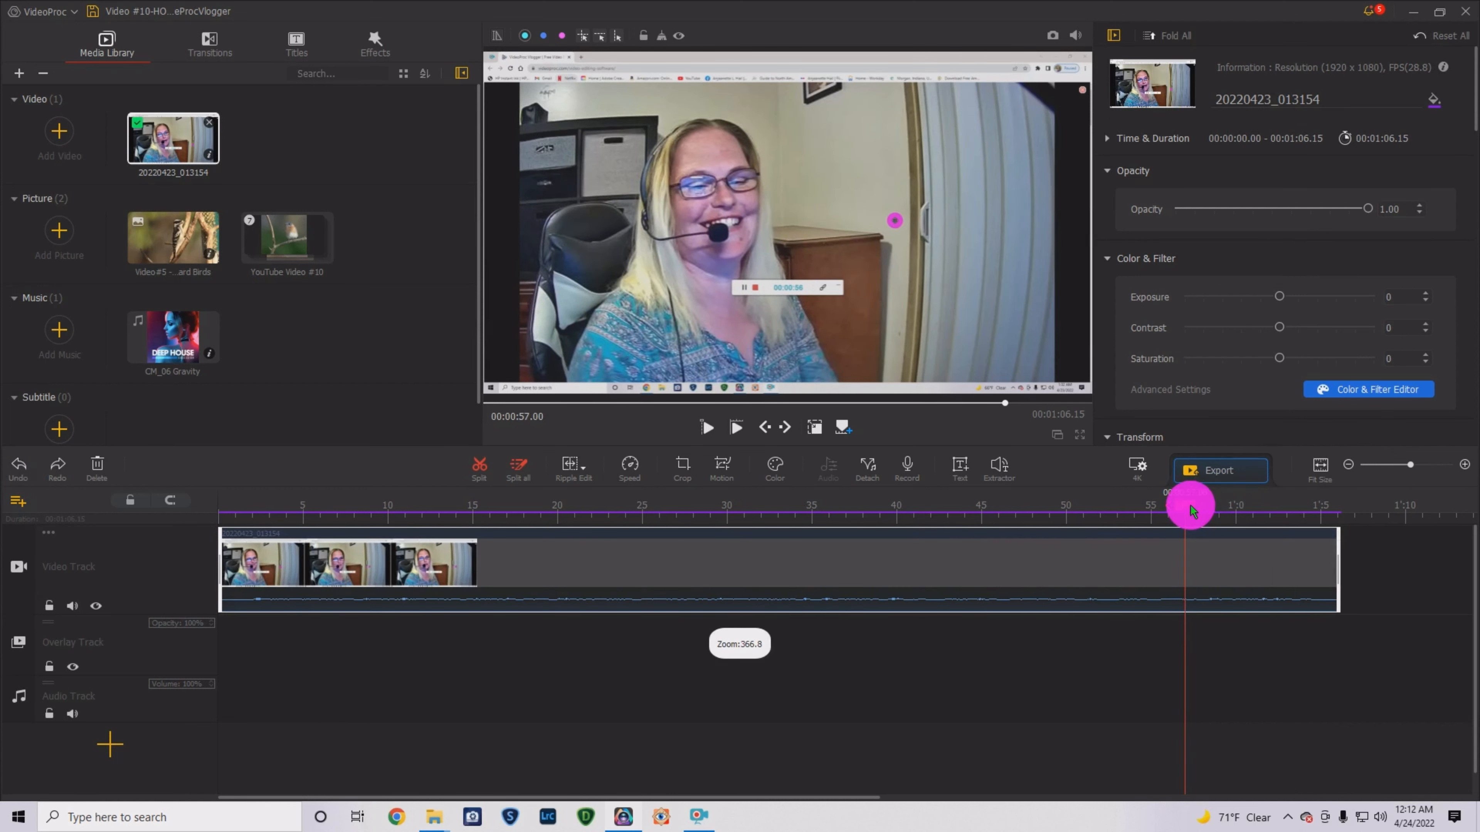
{"action": "left_click_drag", "start_coordinate": [1191, 513], "coordinate": [216, 516]}
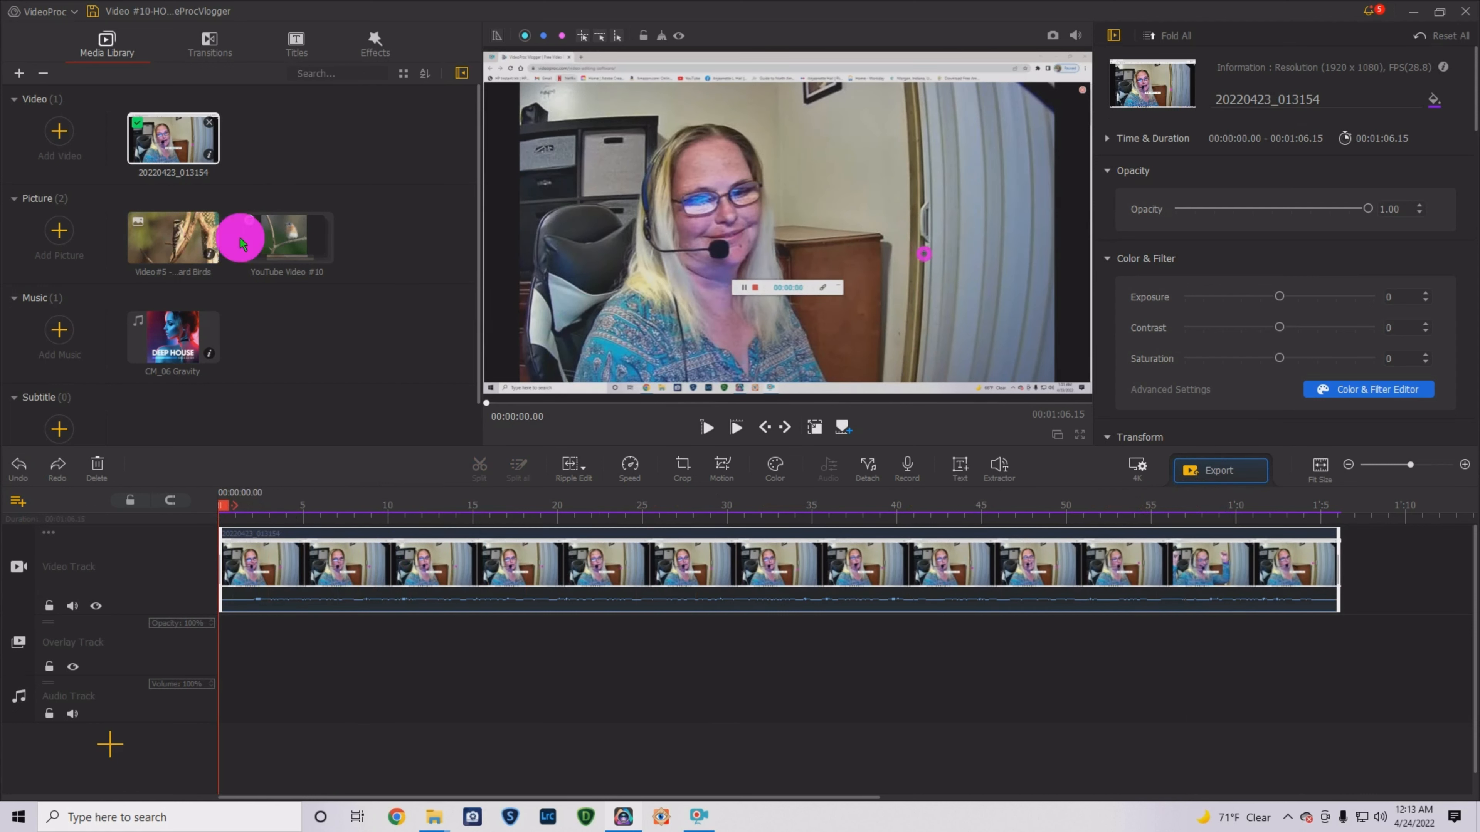
- Try a bird photo from the YouTube Video #10 group as a resized overlay, then delete it
{"action": "left_click", "coordinate": [286, 238]}
{"action": "double_click", "coordinate": [291, 242]}
{"action": "left_click", "coordinate": [317, 303]}
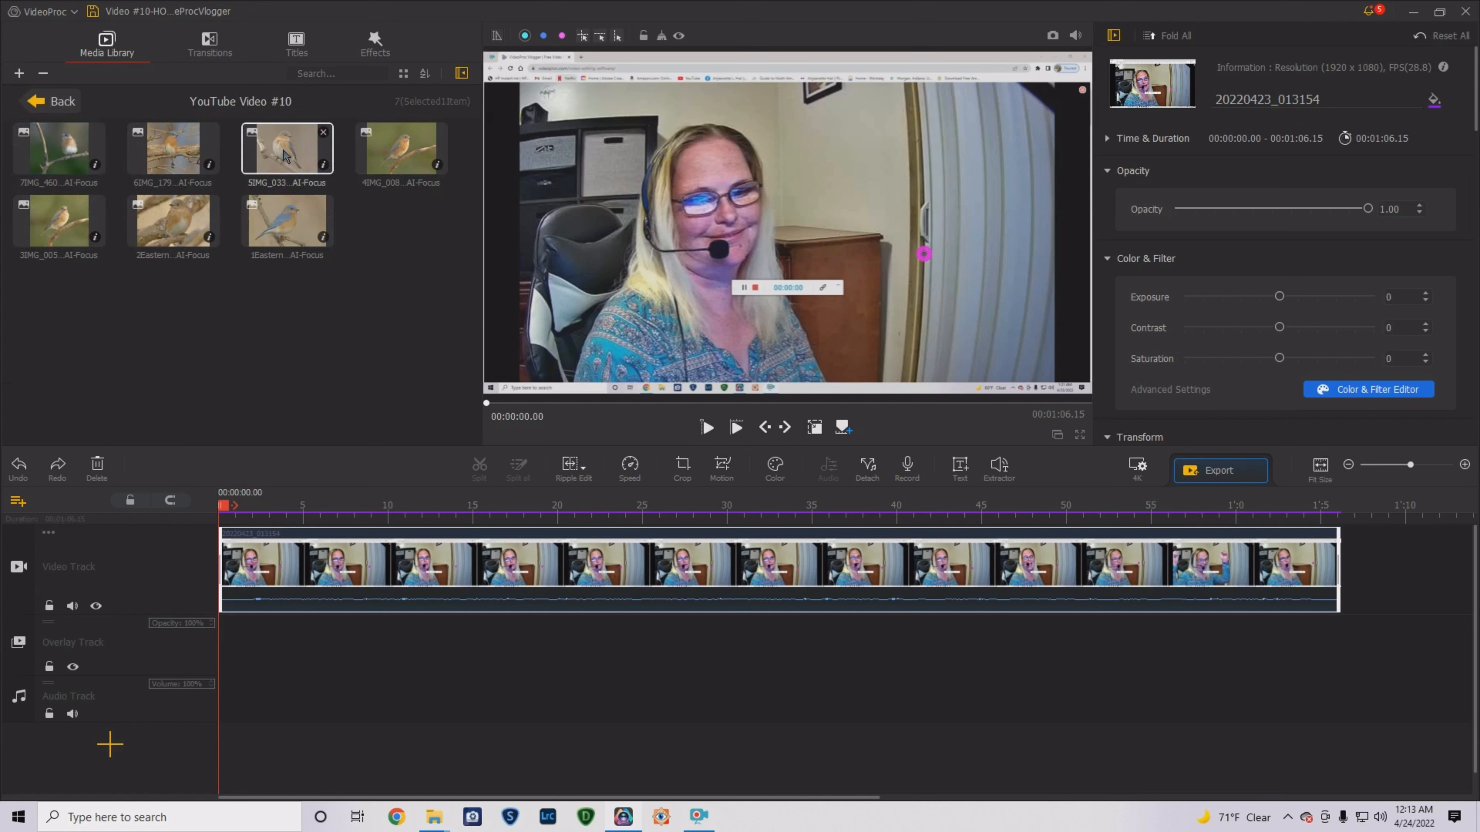
{"action": "left_click_drag", "start_coordinate": [322, 395], "coordinate": [345, 642]}
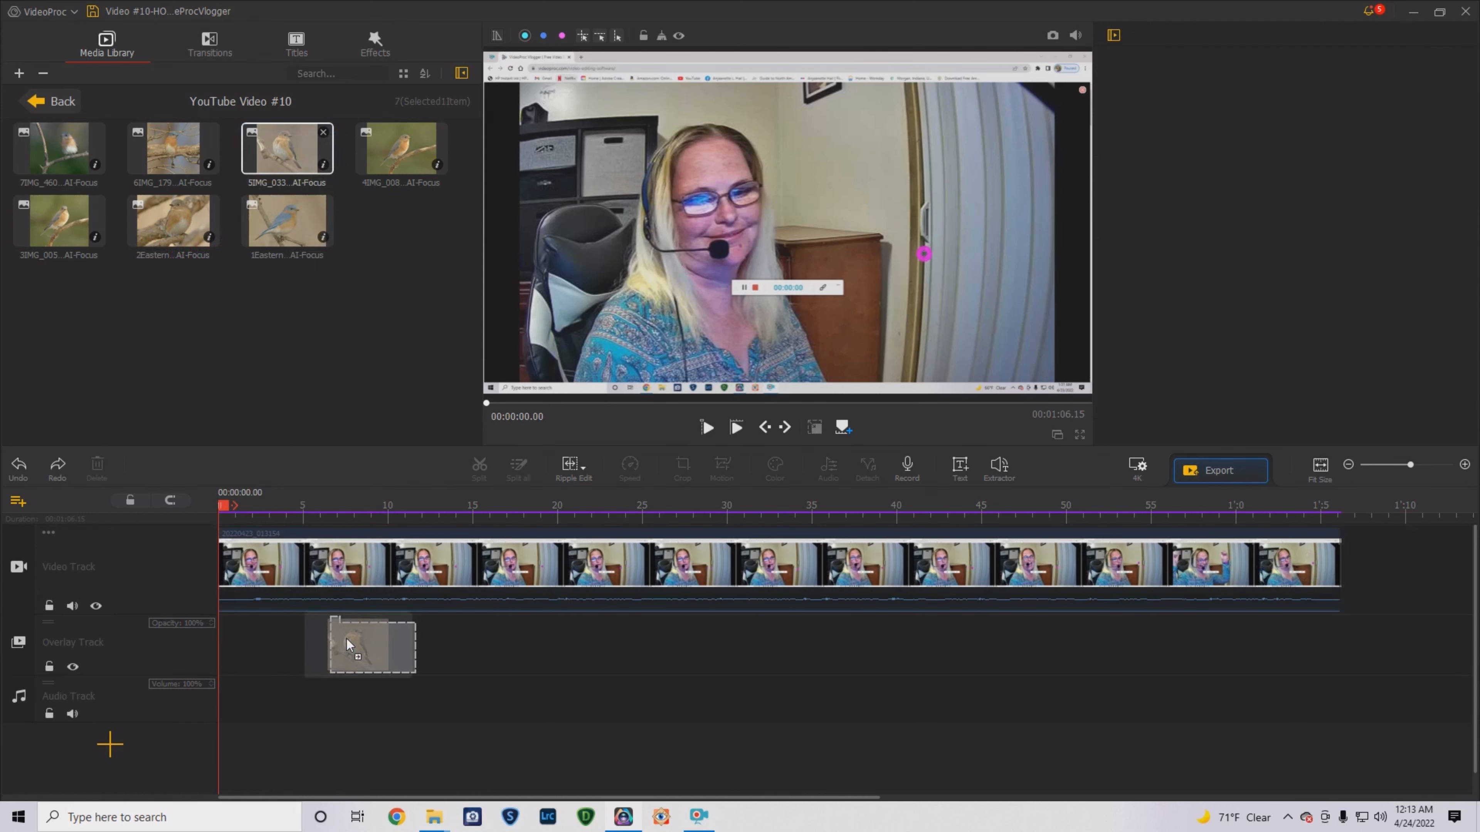
{"action": "left_click", "coordinate": [793, 682]}
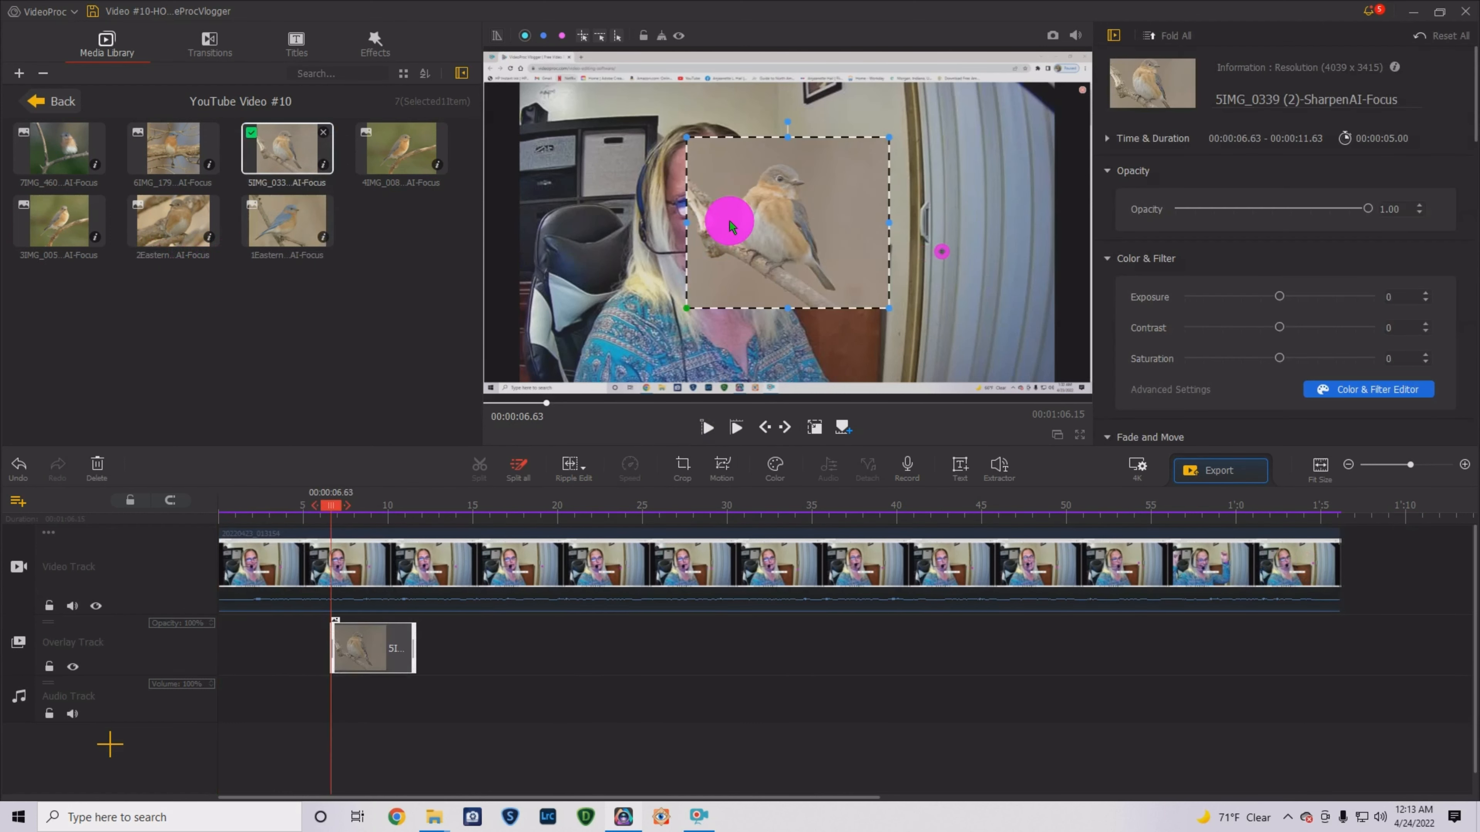
{"action": "left_click_drag", "start_coordinate": [755, 215], "coordinate": [891, 186]}
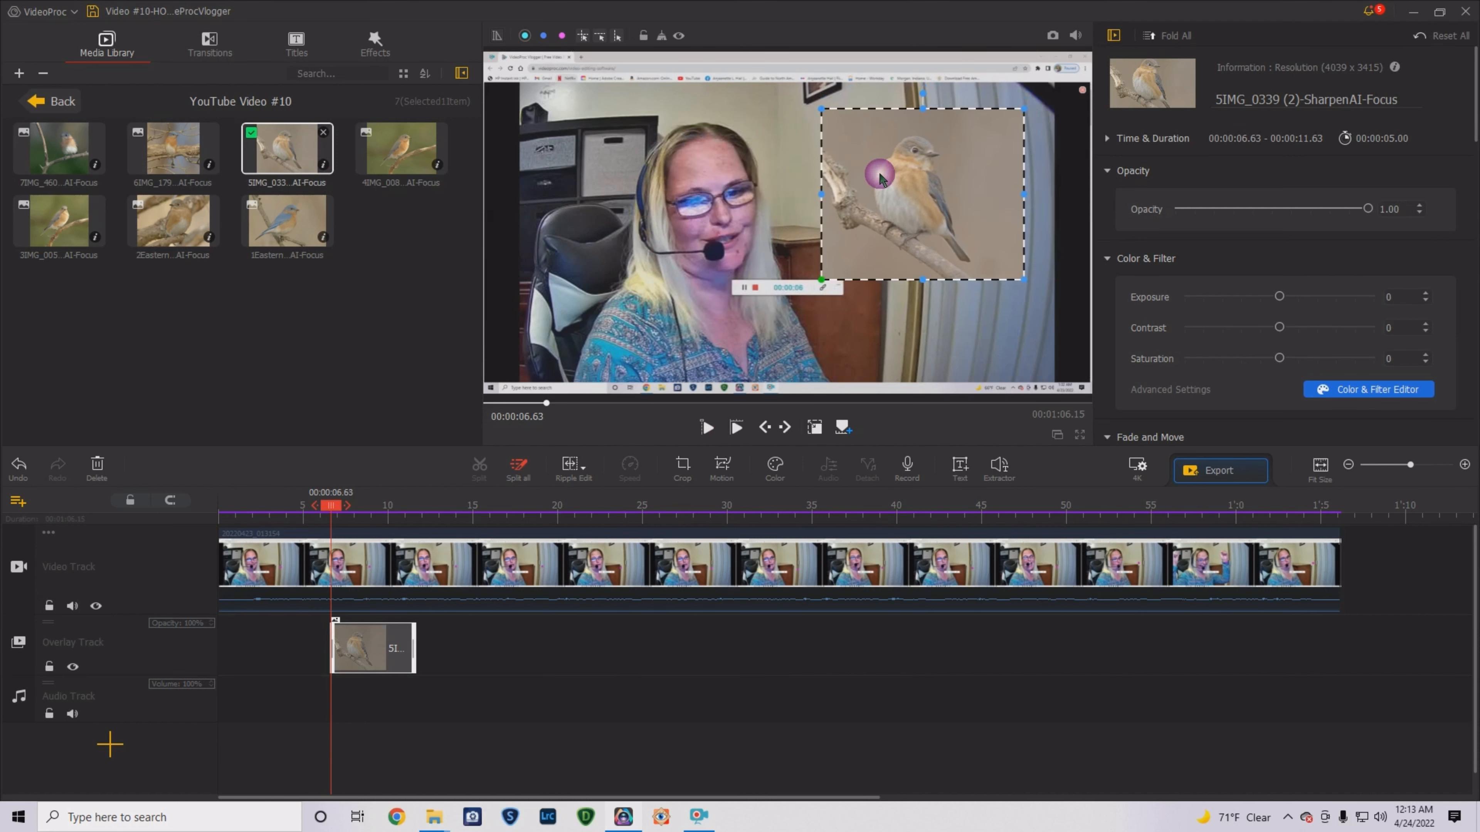
{"action": "left_click_drag", "start_coordinate": [822, 113], "coordinate": [738, 69]}
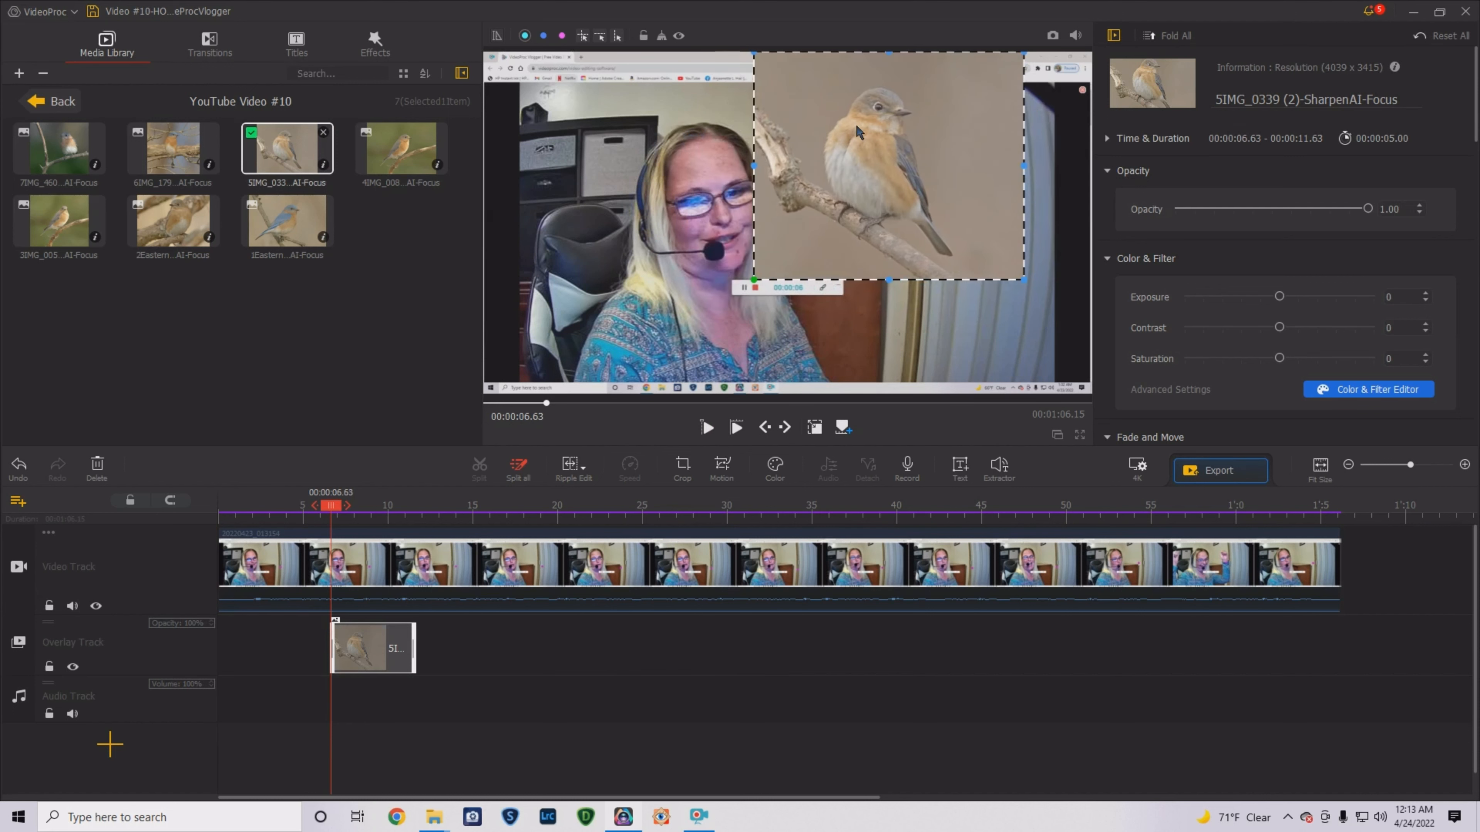
{"action": "left_click_drag", "start_coordinate": [857, 131], "coordinate": [905, 140]}
{"action": "left_click_drag", "start_coordinate": [957, 223], "coordinate": [946, 221]}
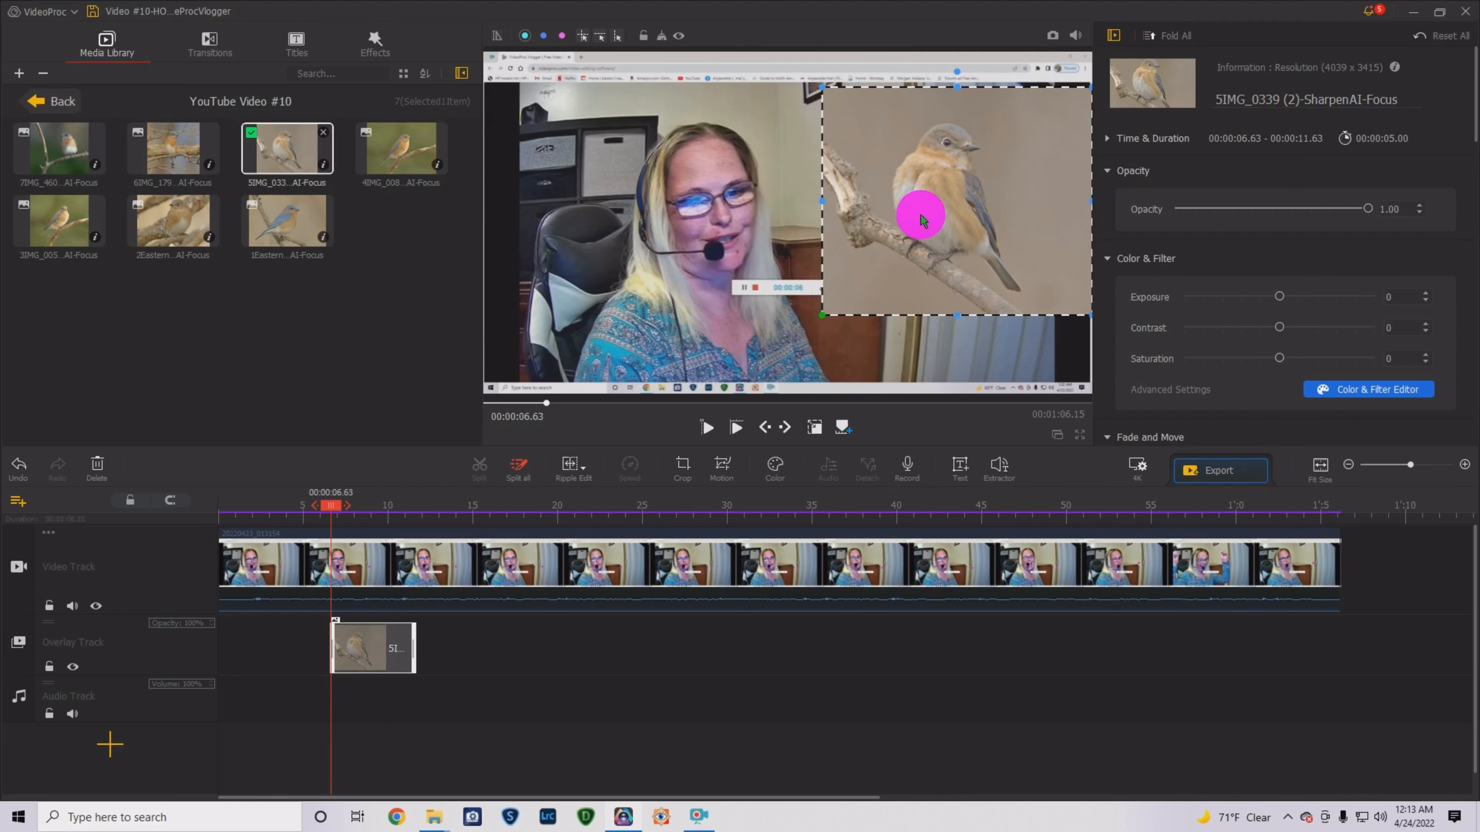
{"action": "left_click", "coordinate": [378, 647]}
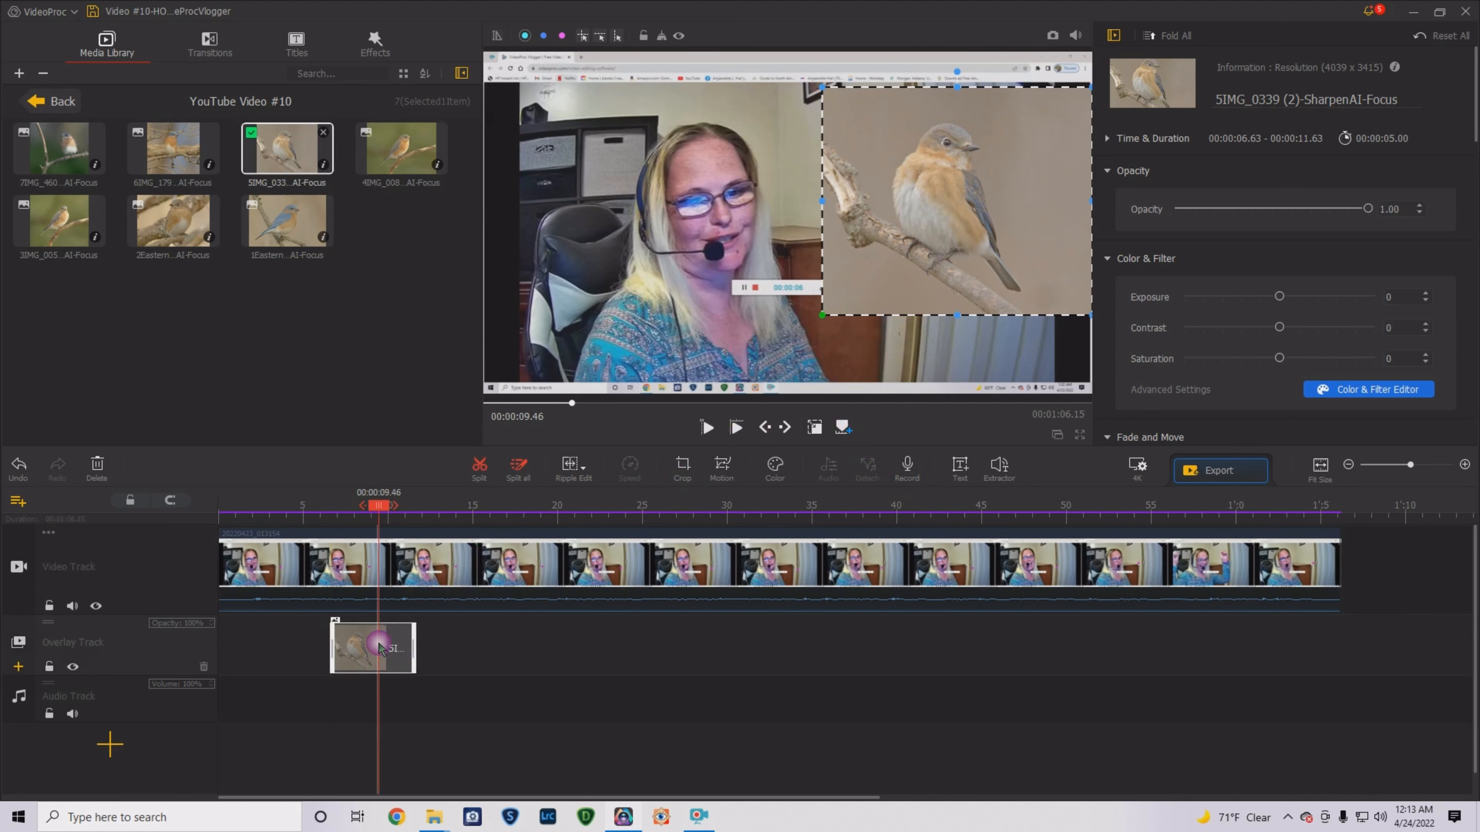
{"action": "key", "text": "Delete"}
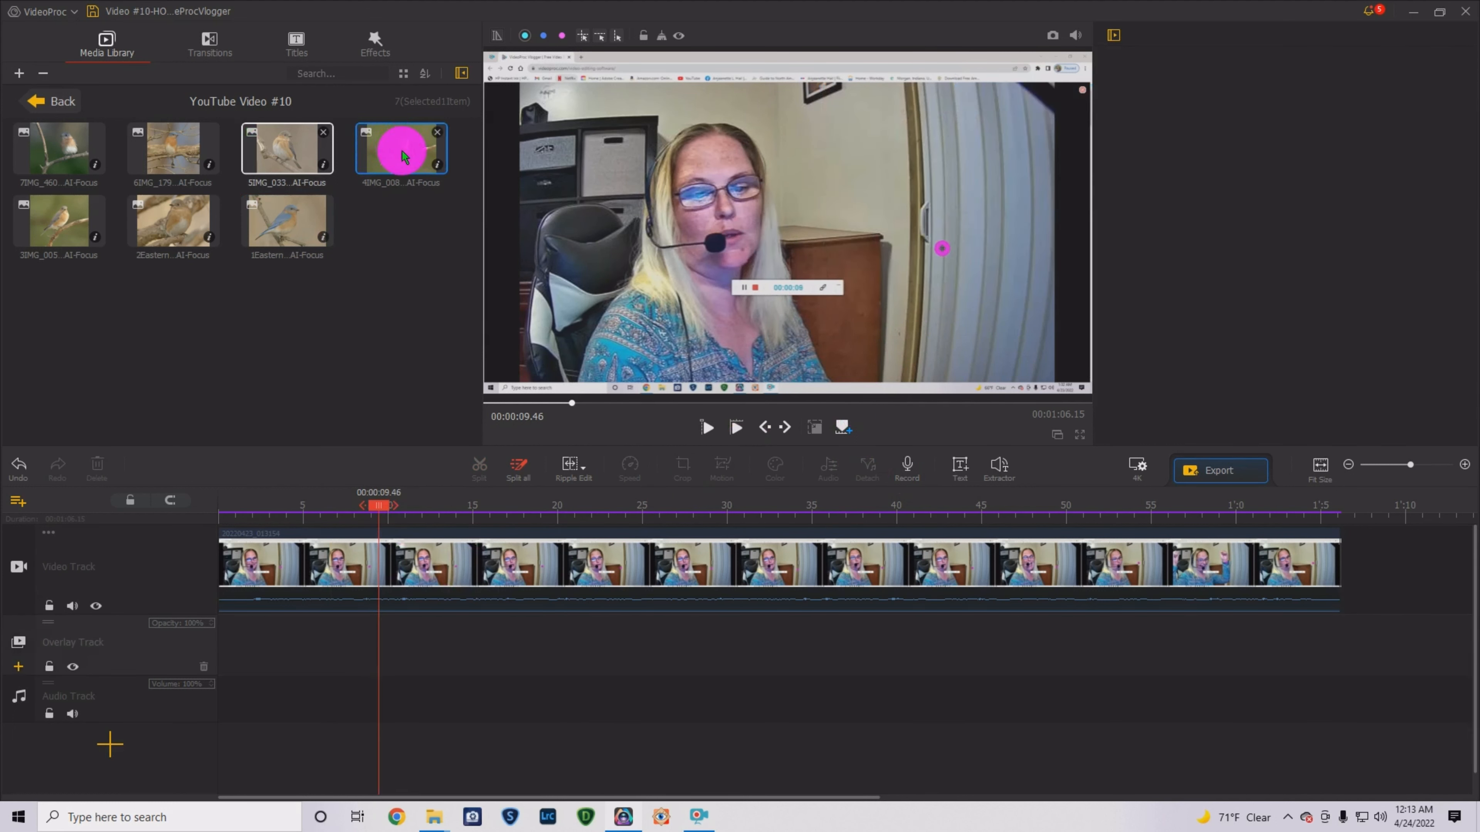
- Place the bluebird and 5IMG_0339 photos at the start of the video track and preview
{"action": "left_click_drag", "start_coordinate": [267, 225], "coordinate": [264, 561]}
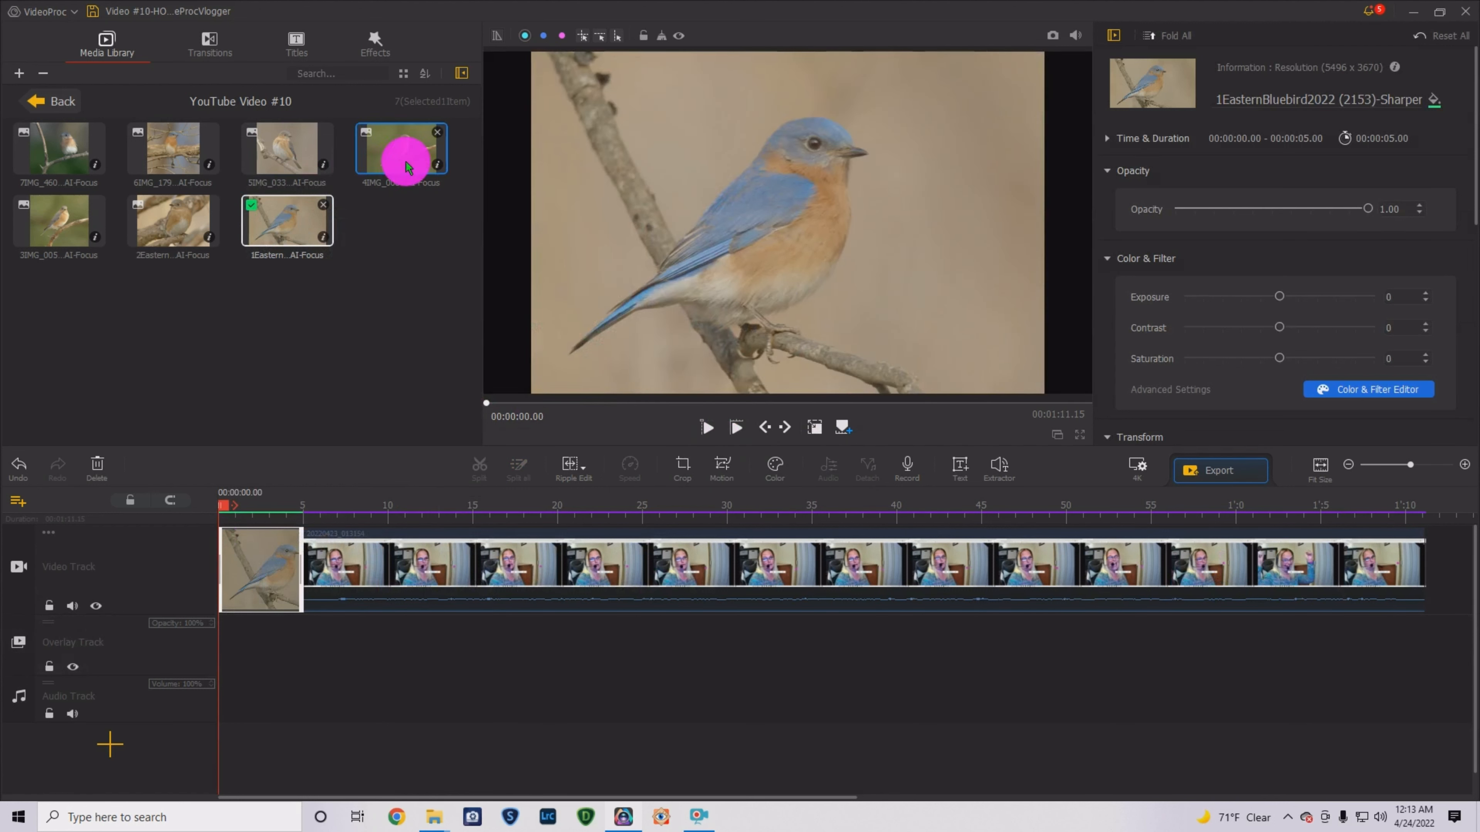
{"action": "mouse_move", "coordinate": [175, 224]}
{"action": "left_mouse_down"}
{"action": "mouse_move", "coordinate": [192, 242]}
{"action": "mouse_move", "coordinate": [192, 224]}
{"action": "left_mouse_up"}
{"action": "left_click_drag", "start_coordinate": [275, 145], "coordinate": [230, 507]}
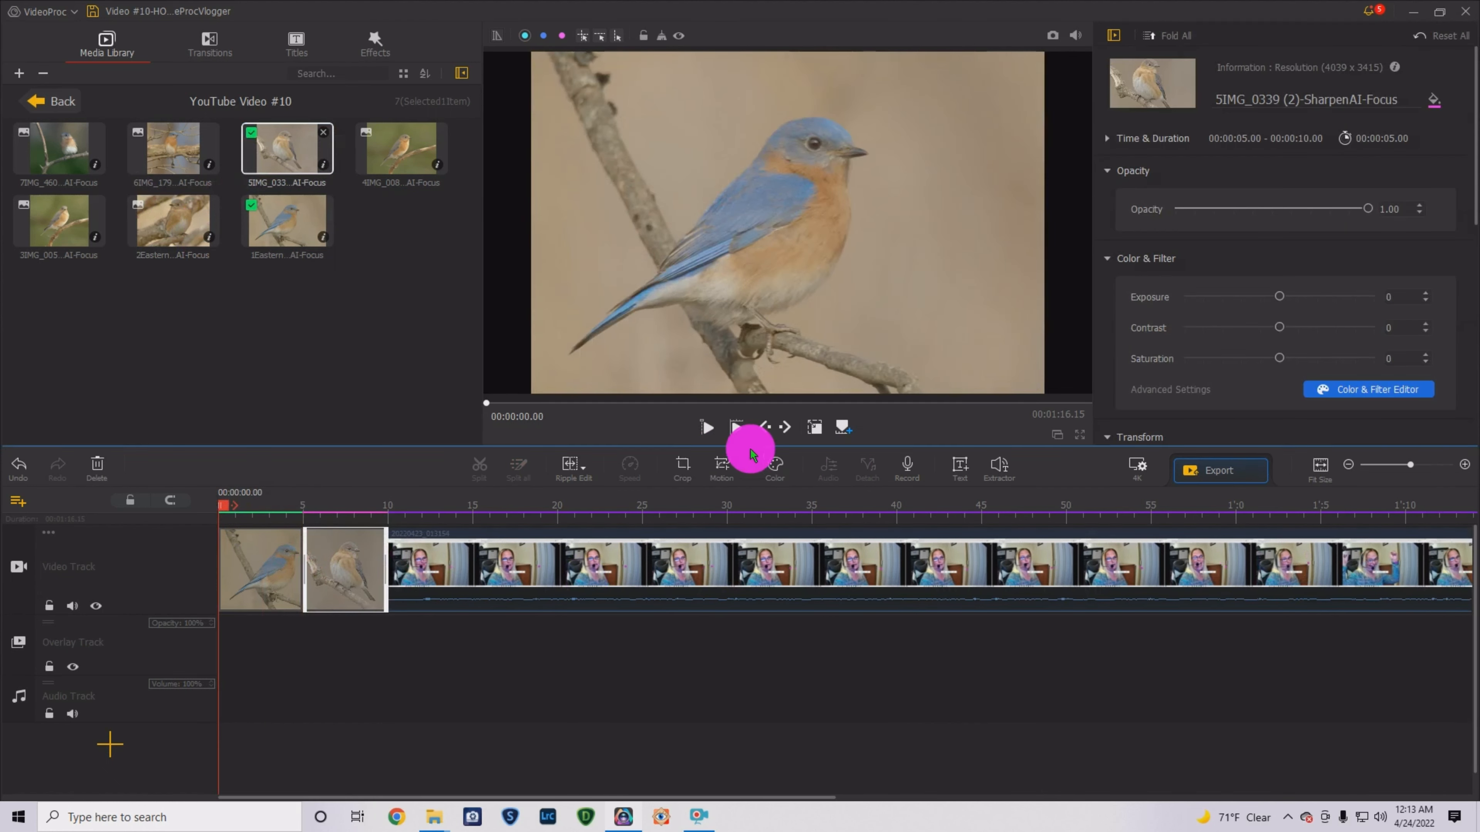
{"action": "left_click", "coordinate": [707, 428]}
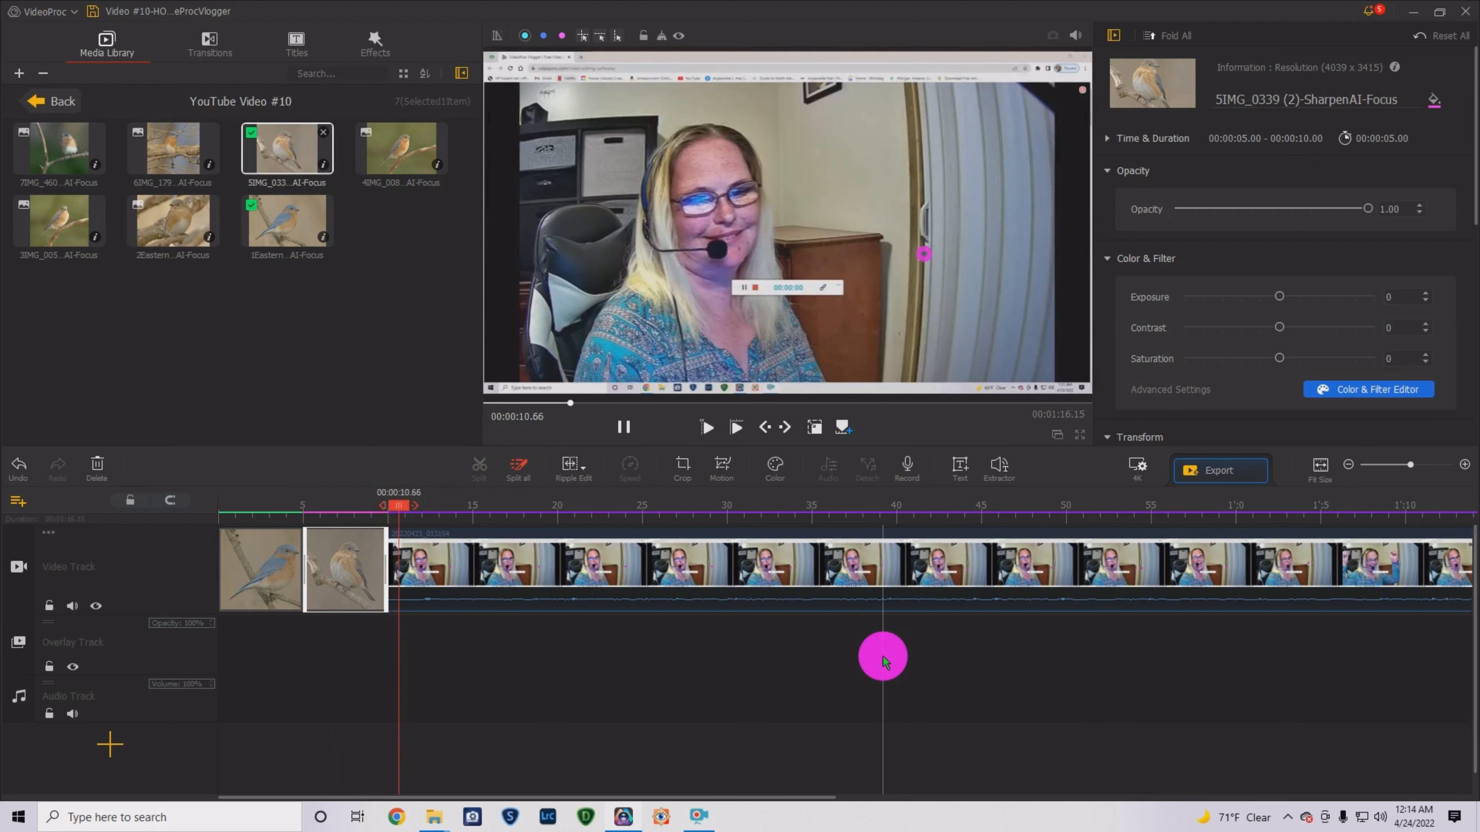
{"action": "left_click", "coordinate": [619, 428]}
{"action": "left_click_drag", "start_coordinate": [416, 505], "coordinate": [223, 506]}
{"action": "left_click", "coordinate": [318, 176]}
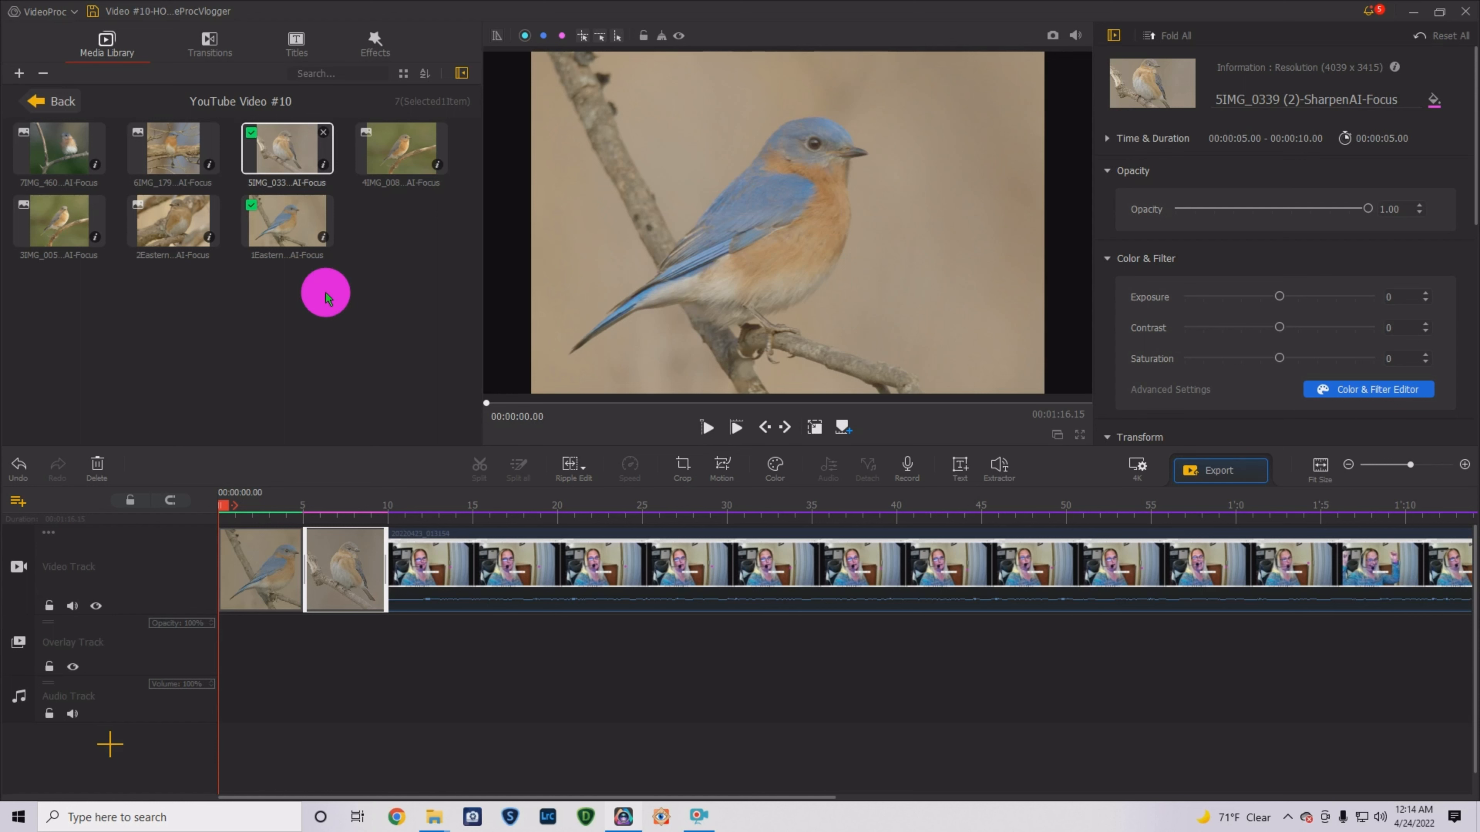
- Add the CM_06 Gravity music to the audio track from the start and preview it
{"action": "left_click", "coordinate": [54, 100]}
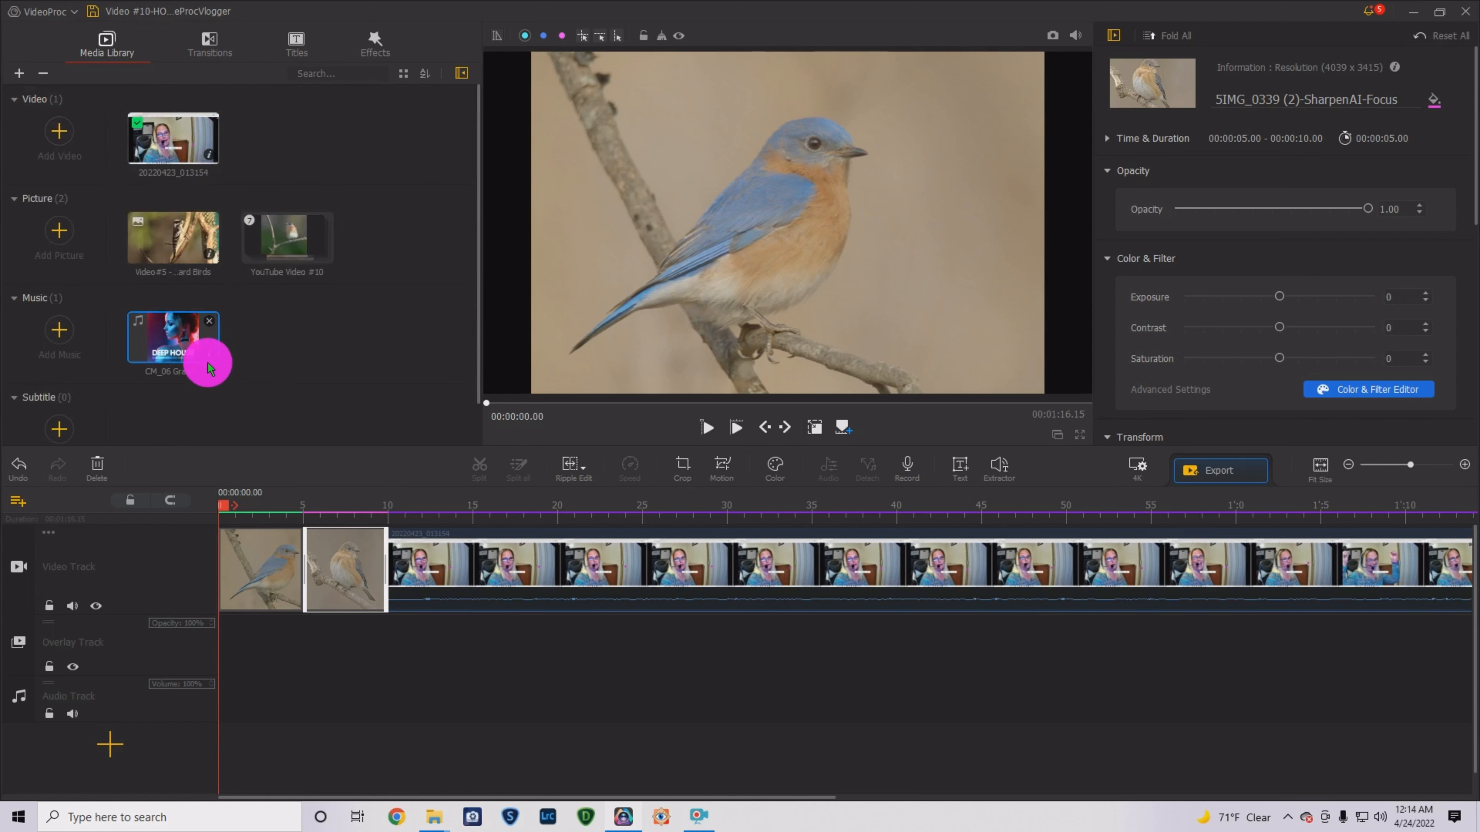
{"action": "left_click_drag", "start_coordinate": [208, 367], "coordinate": [236, 676]}
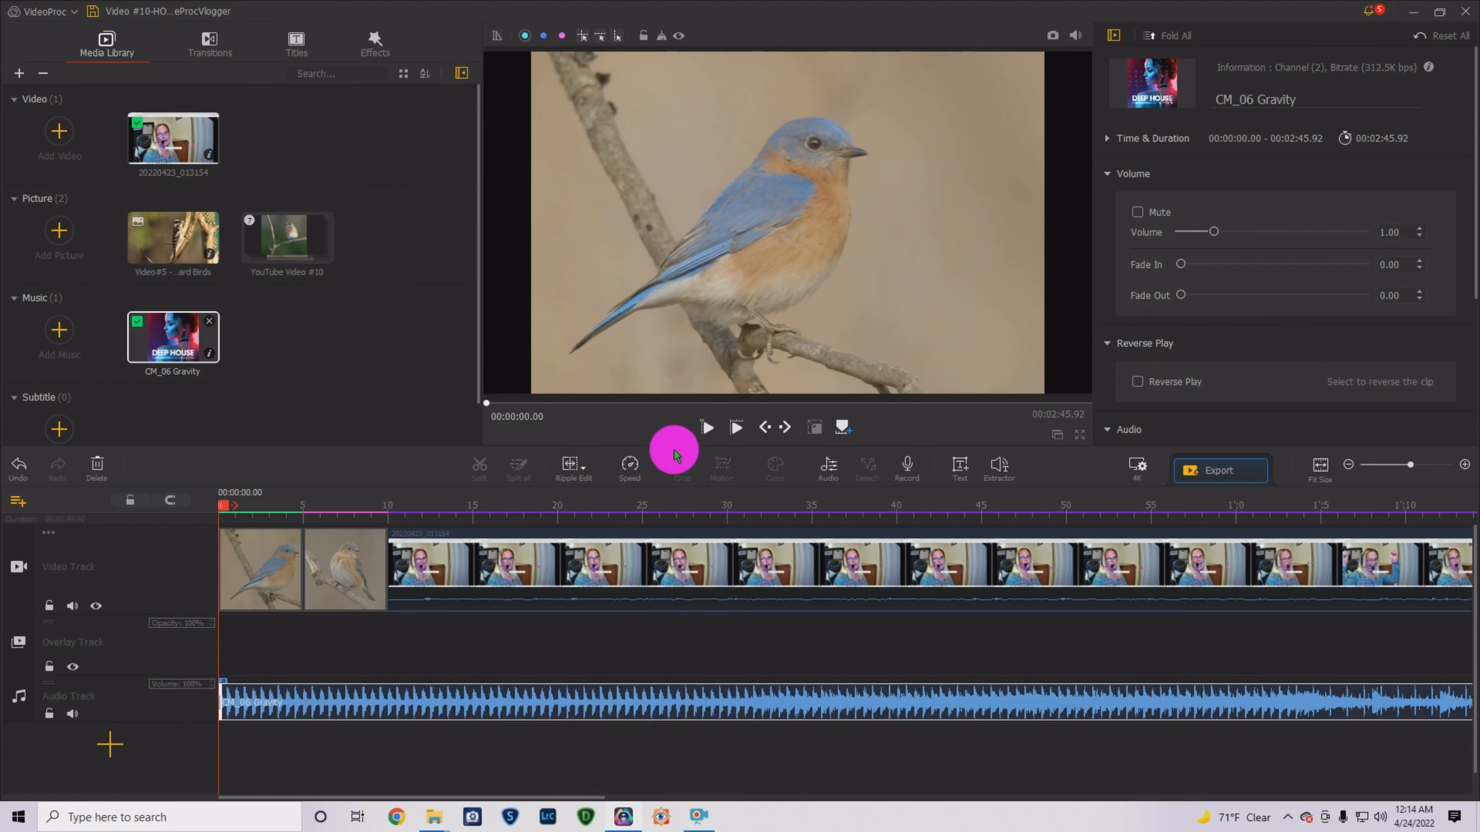
{"action": "left_click", "coordinate": [707, 428]}
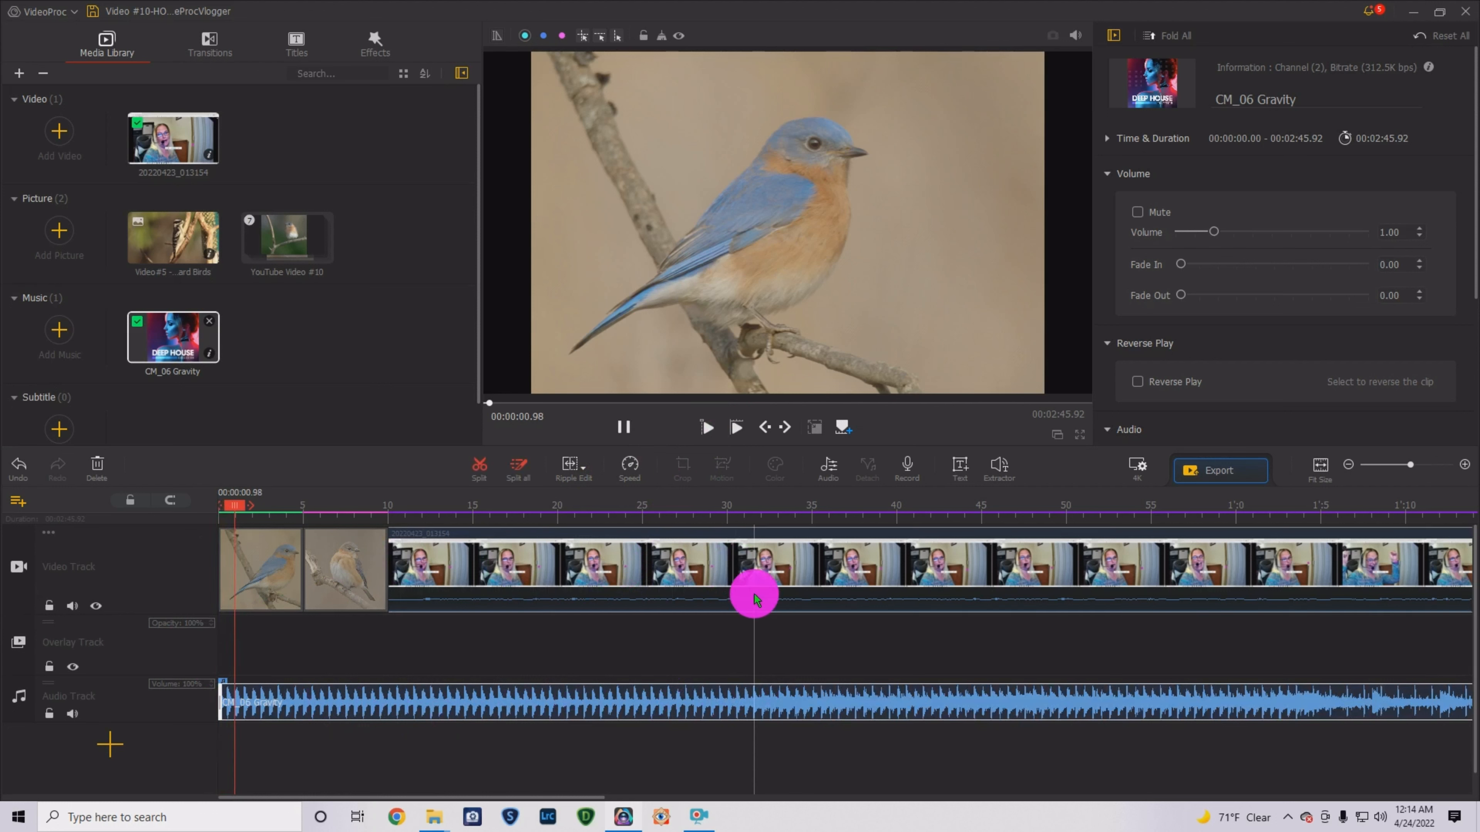
{"action": "left_click", "coordinate": [624, 427]}
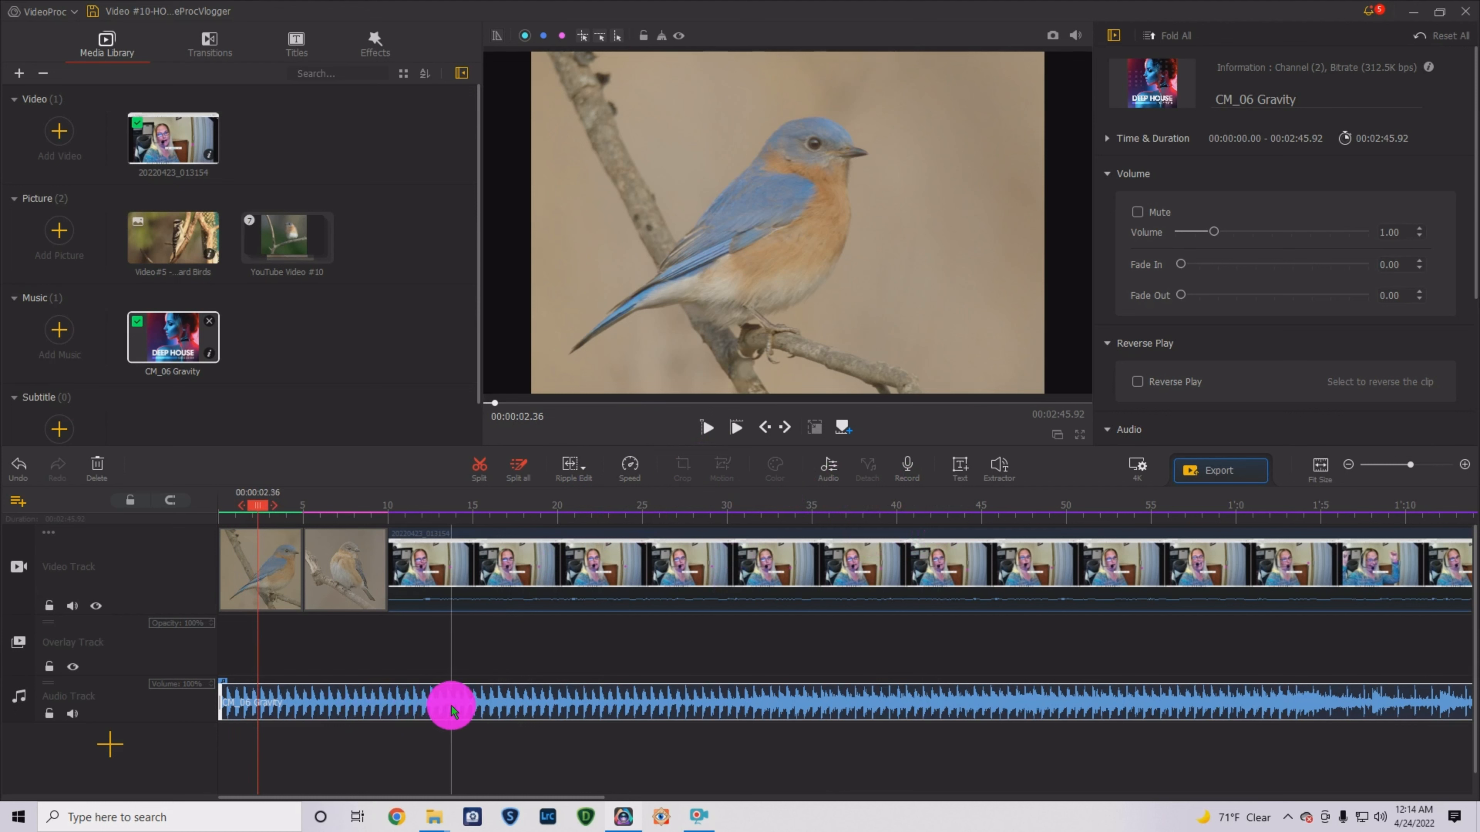
{"action": "left_click", "coordinate": [1109, 694]}
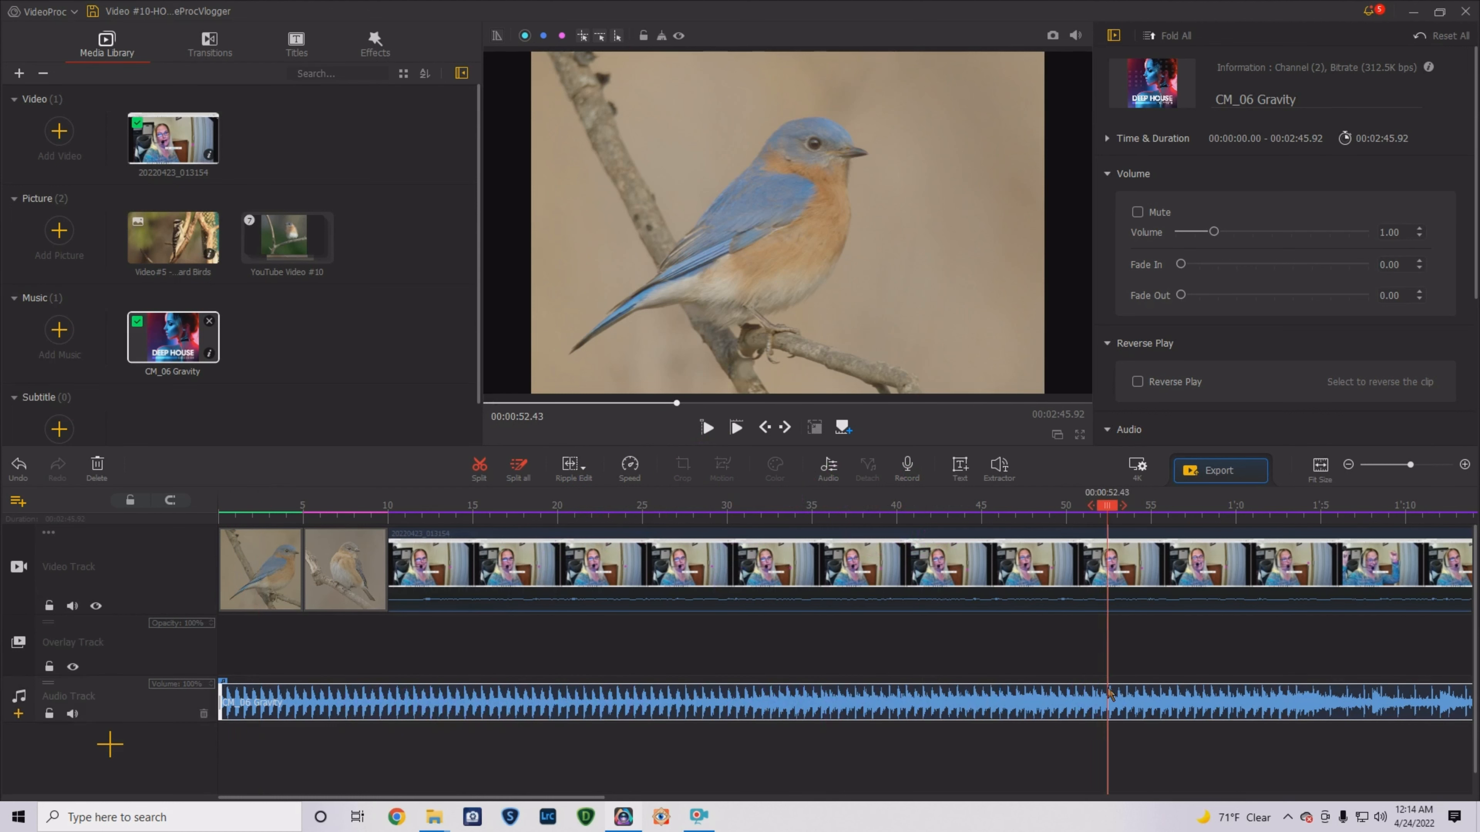
{"action": "left_click", "coordinate": [251, 694]}
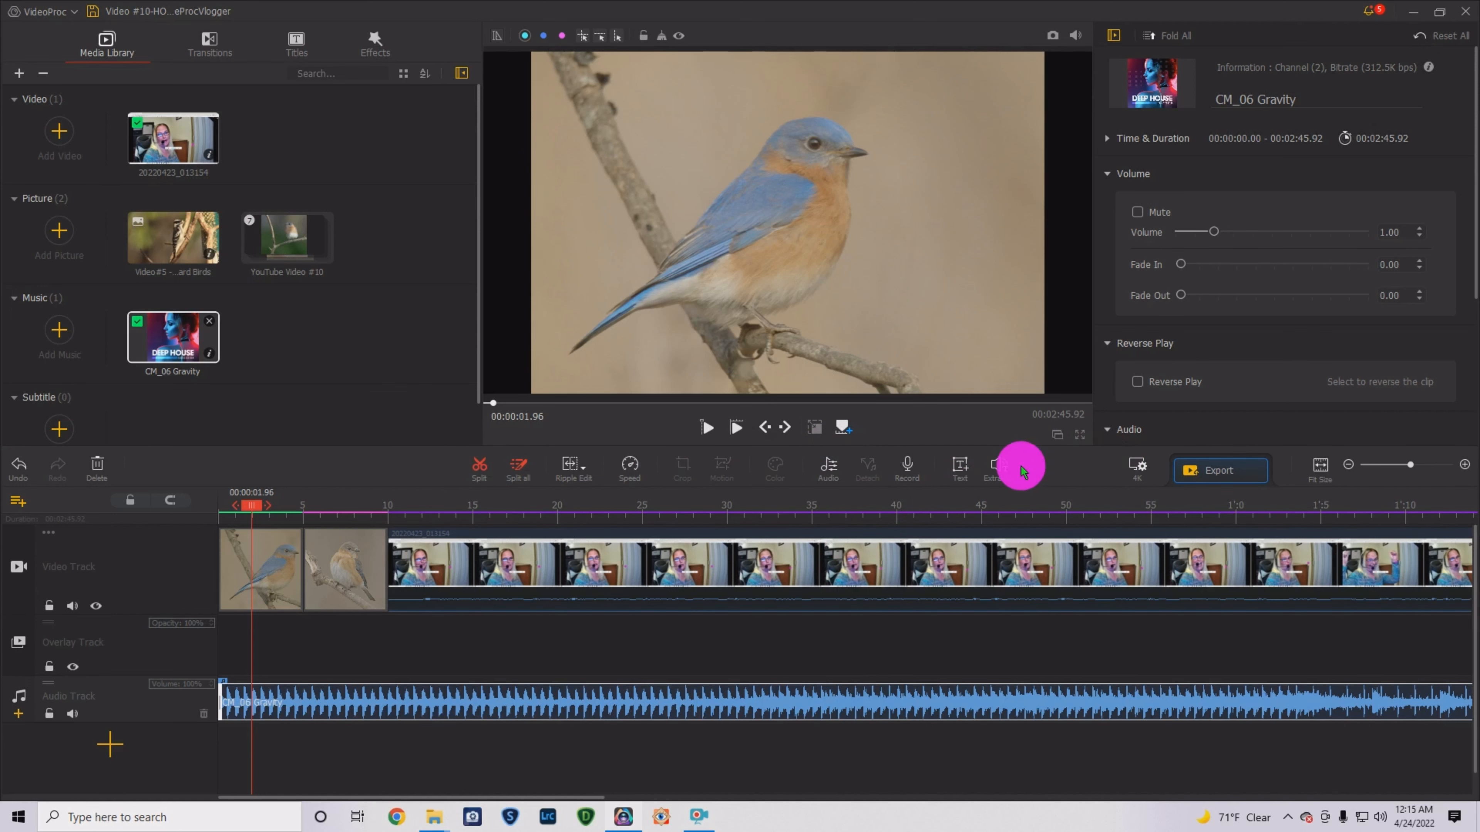
- Apply a double fade-out and a fade-in to CM_06 Gravity in the Audio Editor
{"action": "left_click", "coordinate": [827, 468]}
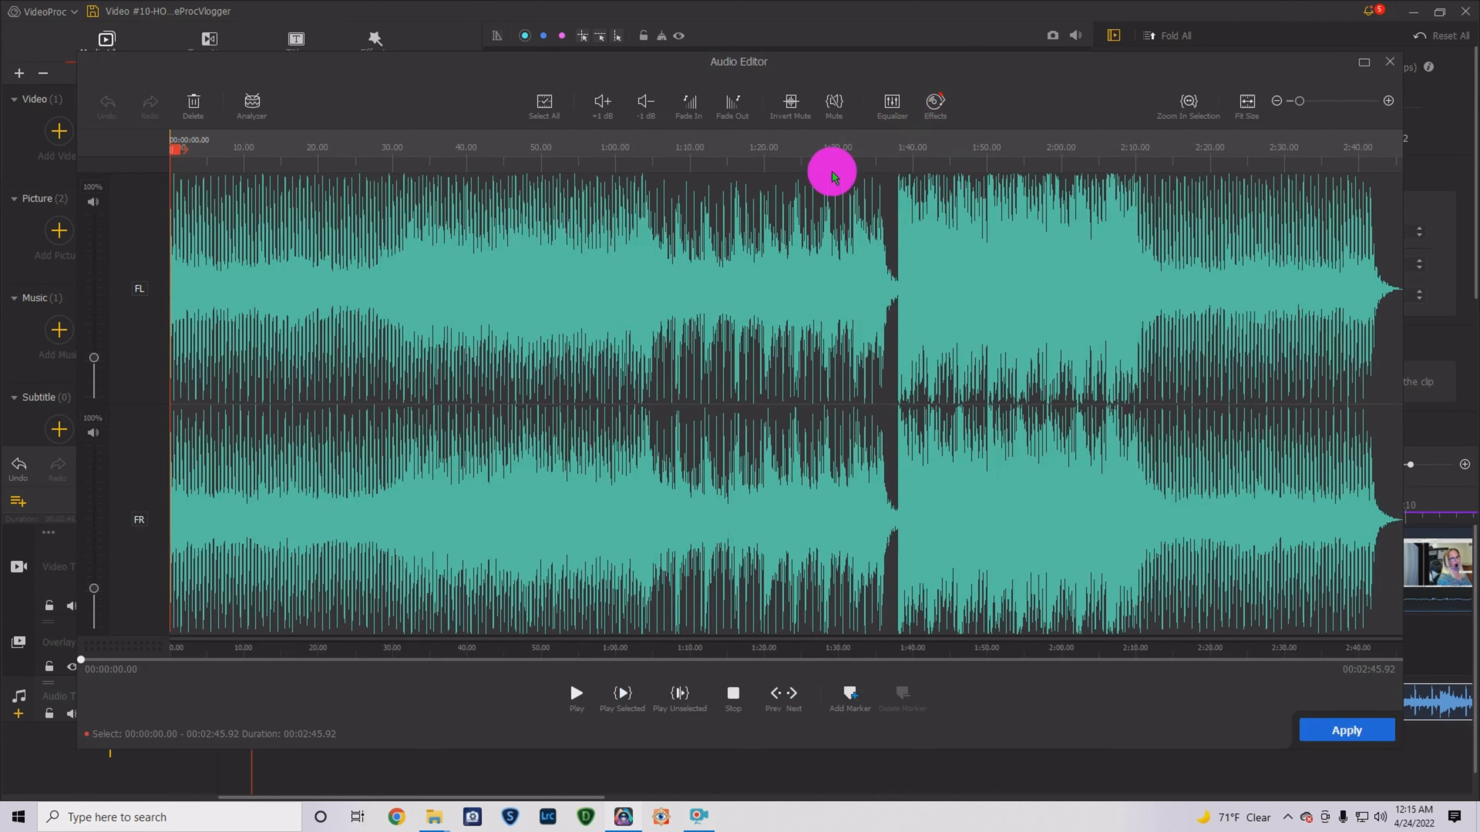
{"action": "left_click", "coordinate": [732, 104]}
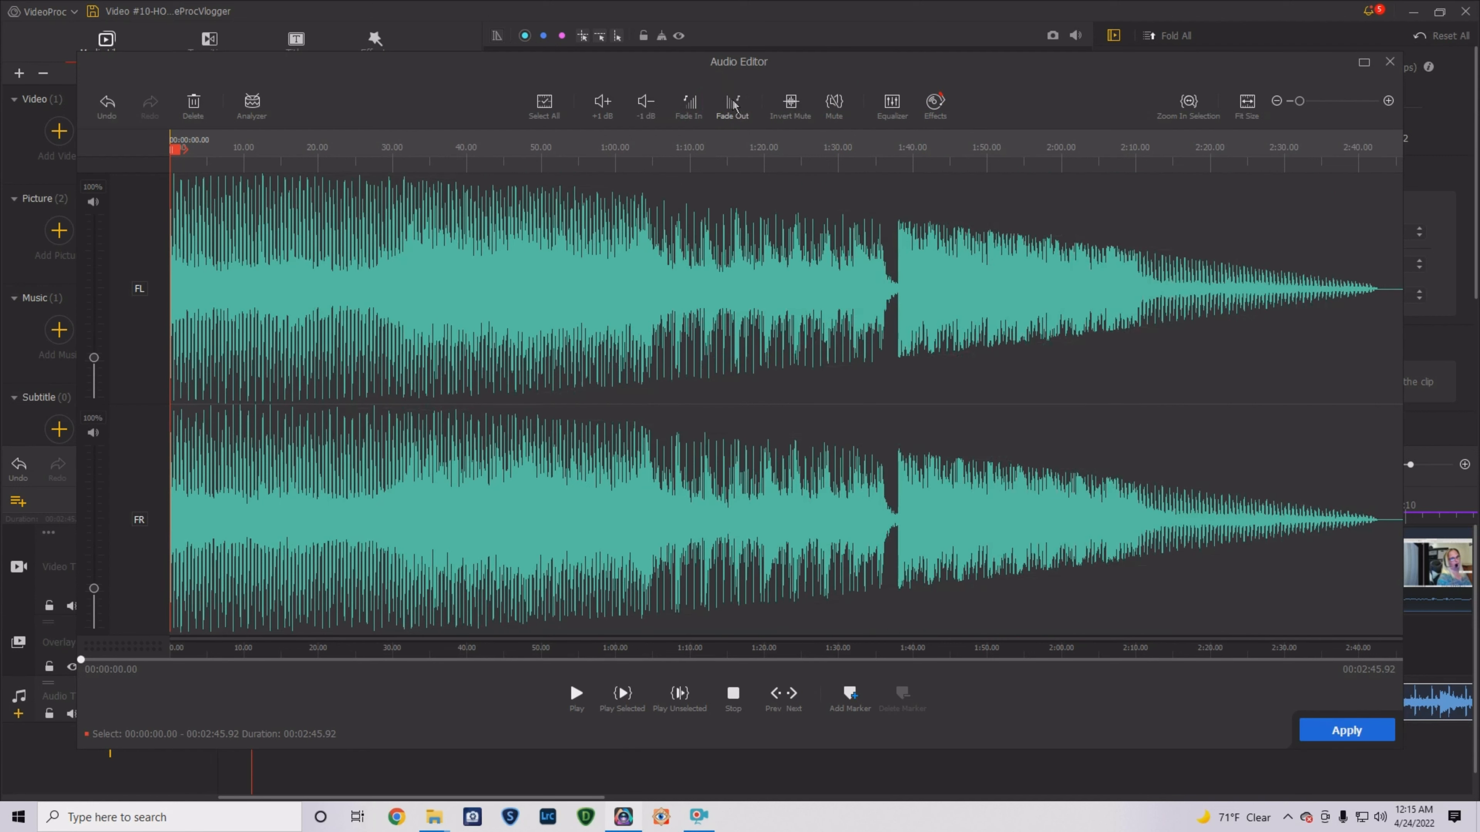
{"action": "left_click", "coordinate": [732, 101]}
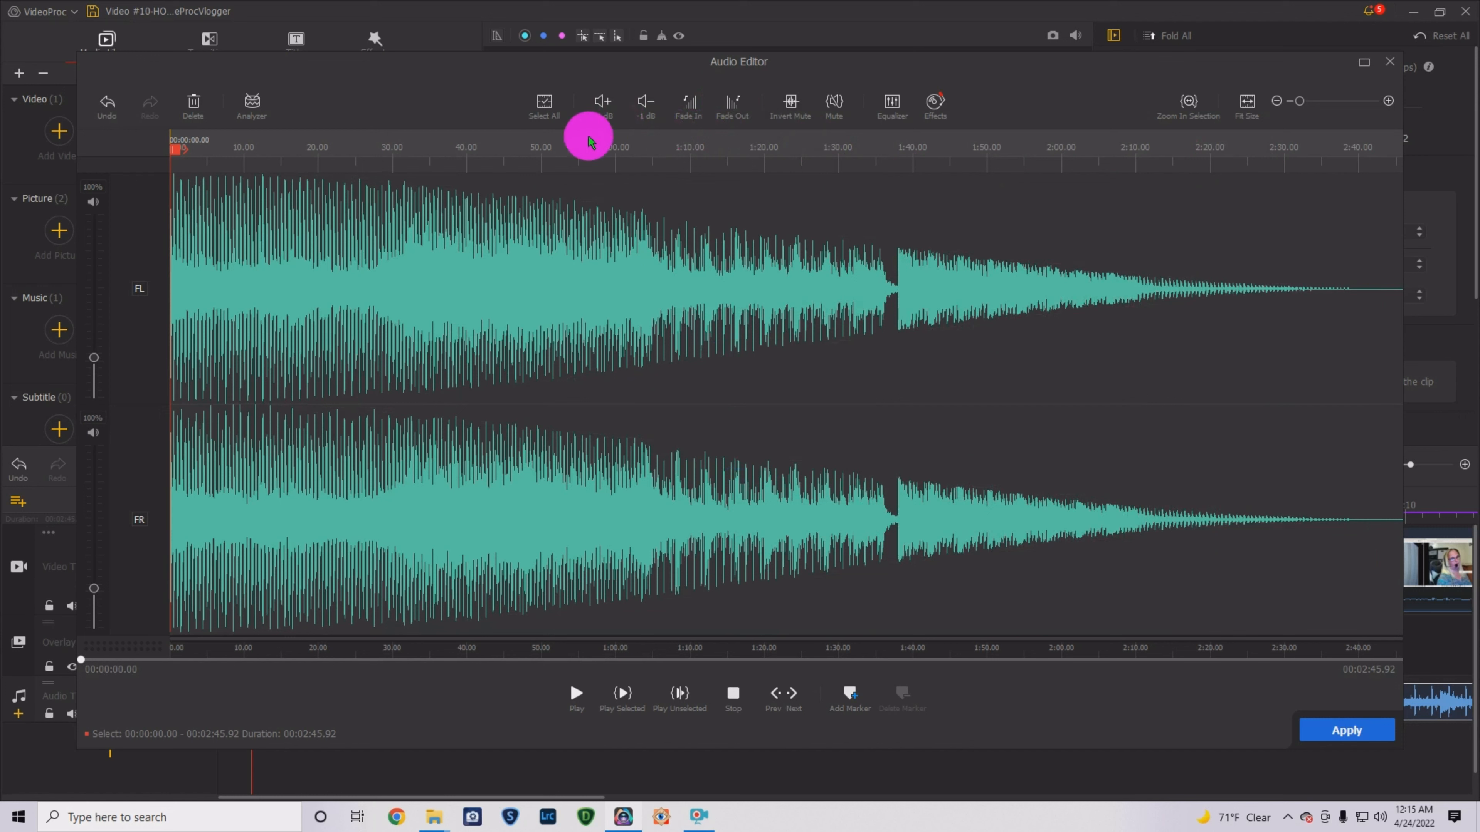
{"action": "mouse_move", "coordinate": [177, 157]}
{"action": "left_mouse_down"}
{"action": "mouse_move", "coordinate": [397, 150]}
{"action": "mouse_move", "coordinate": [174, 153]}
{"action": "left_mouse_up"}
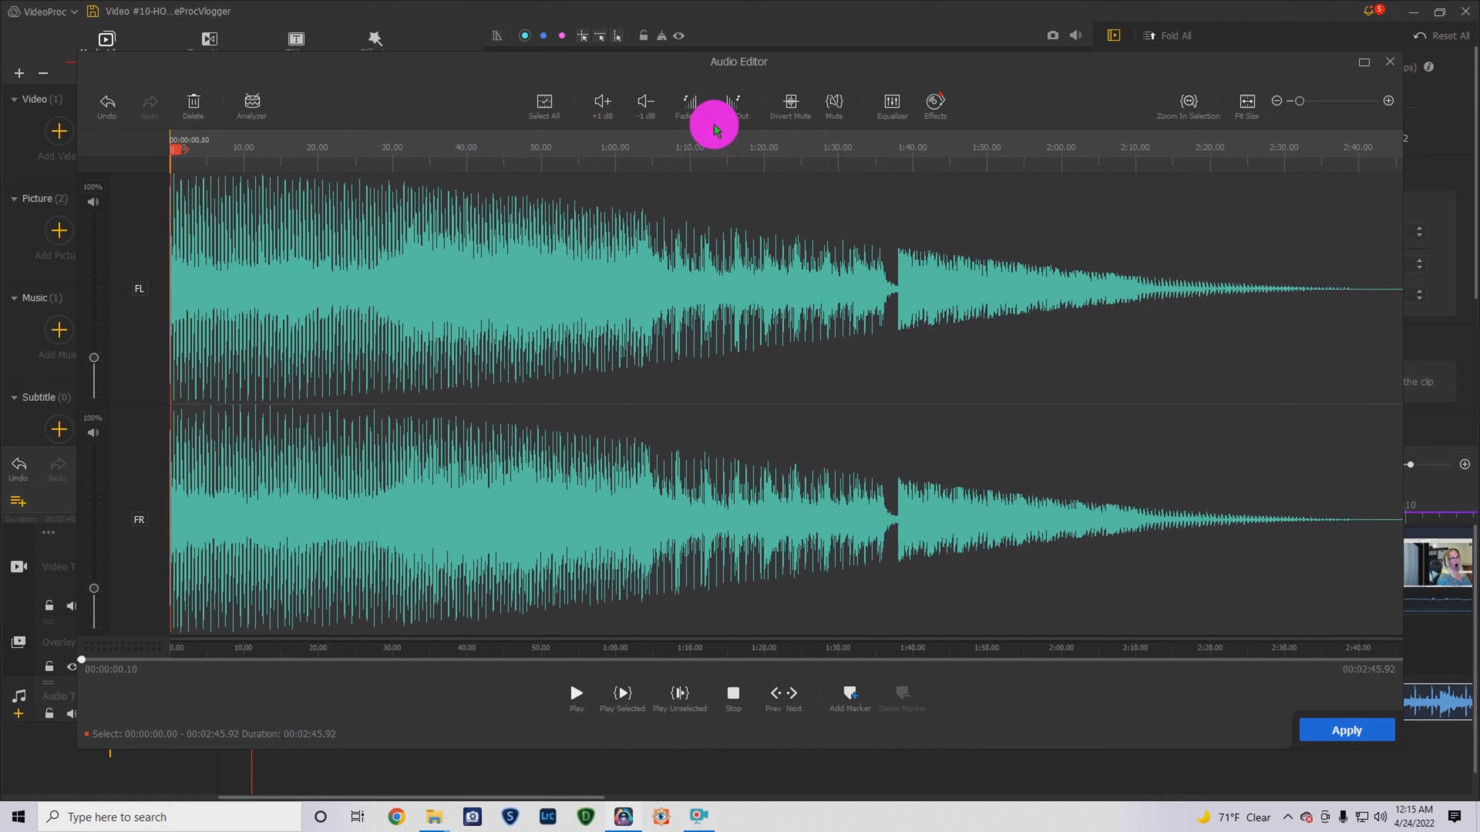
{"action": "left_click", "coordinate": [689, 111]}
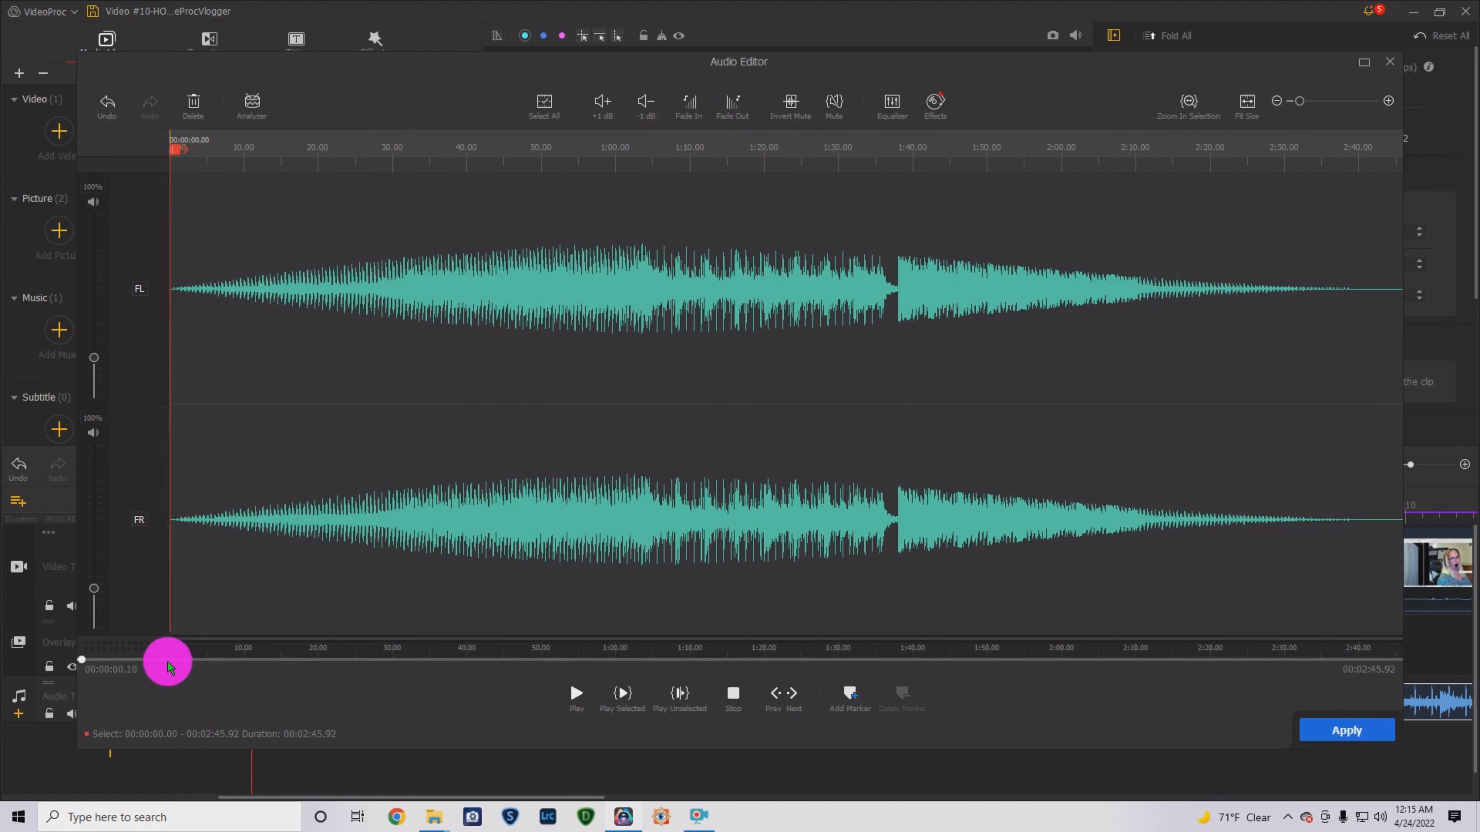
{"action": "left_click", "coordinate": [1333, 736]}
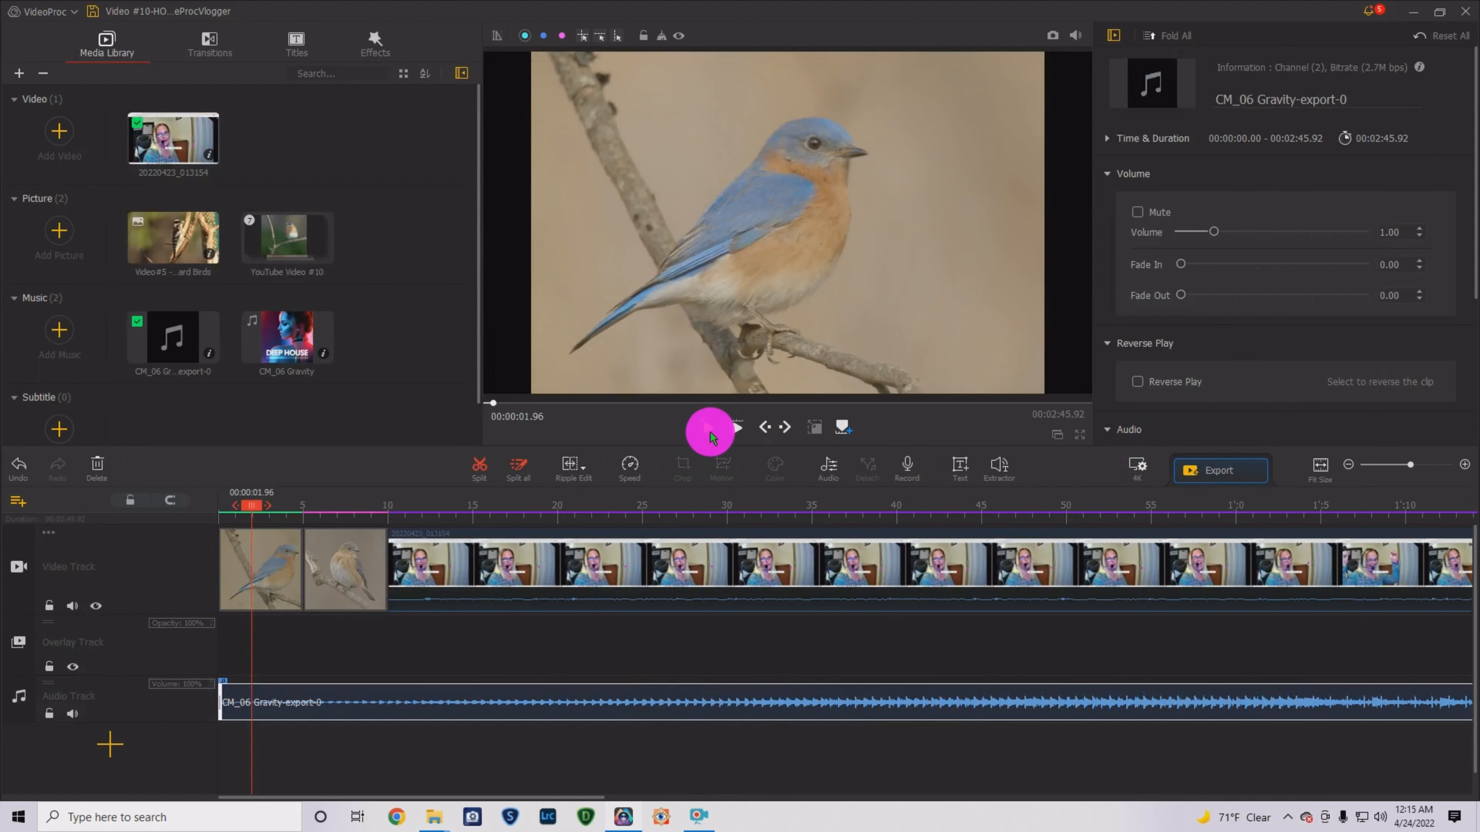
- Play the project and stop at 10.04 s, where the talking-head clip begins
{"action": "left_click", "coordinate": [705, 428]}
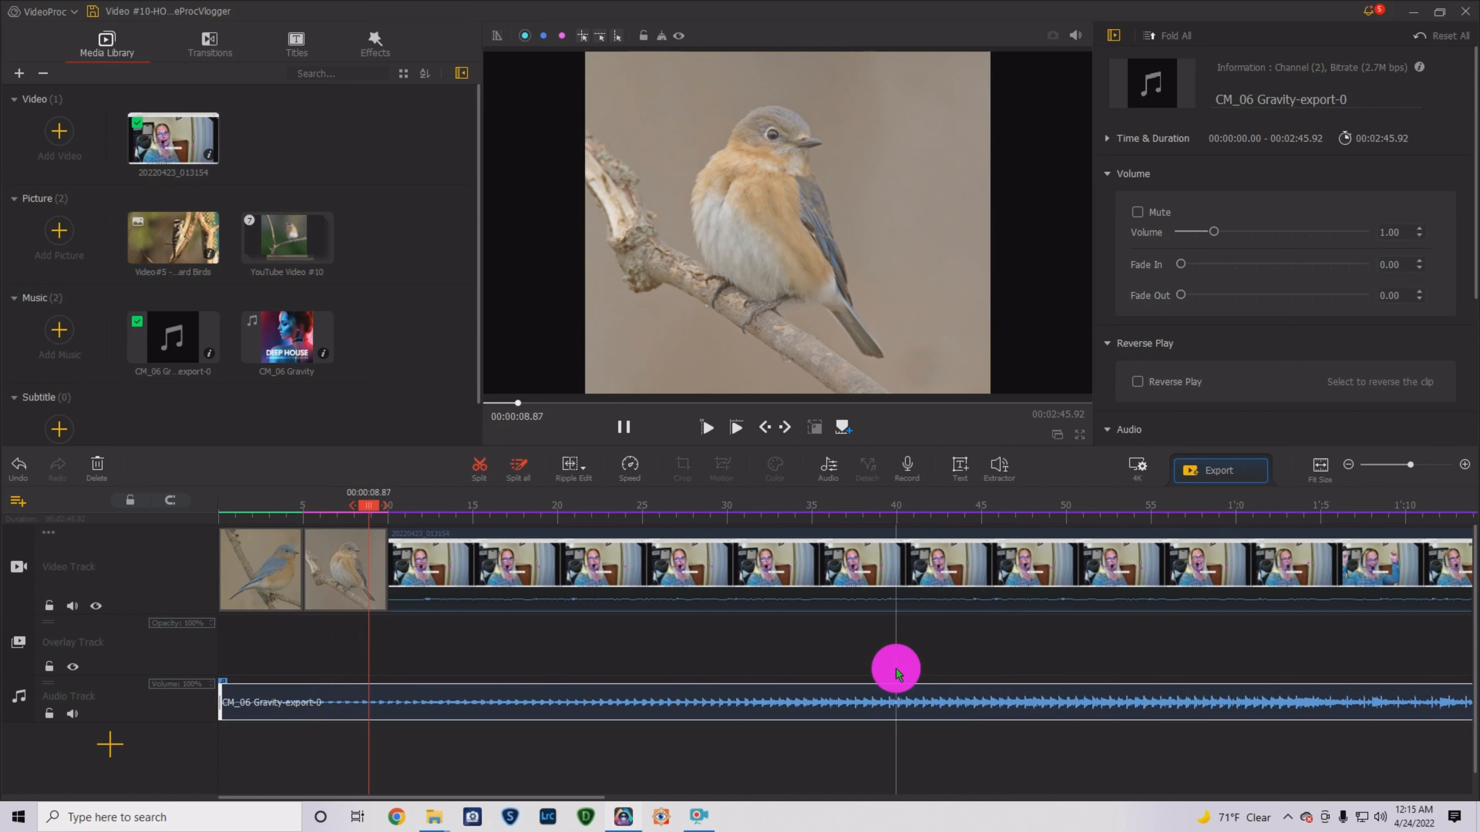
{"action": "left_click", "coordinate": [623, 426]}
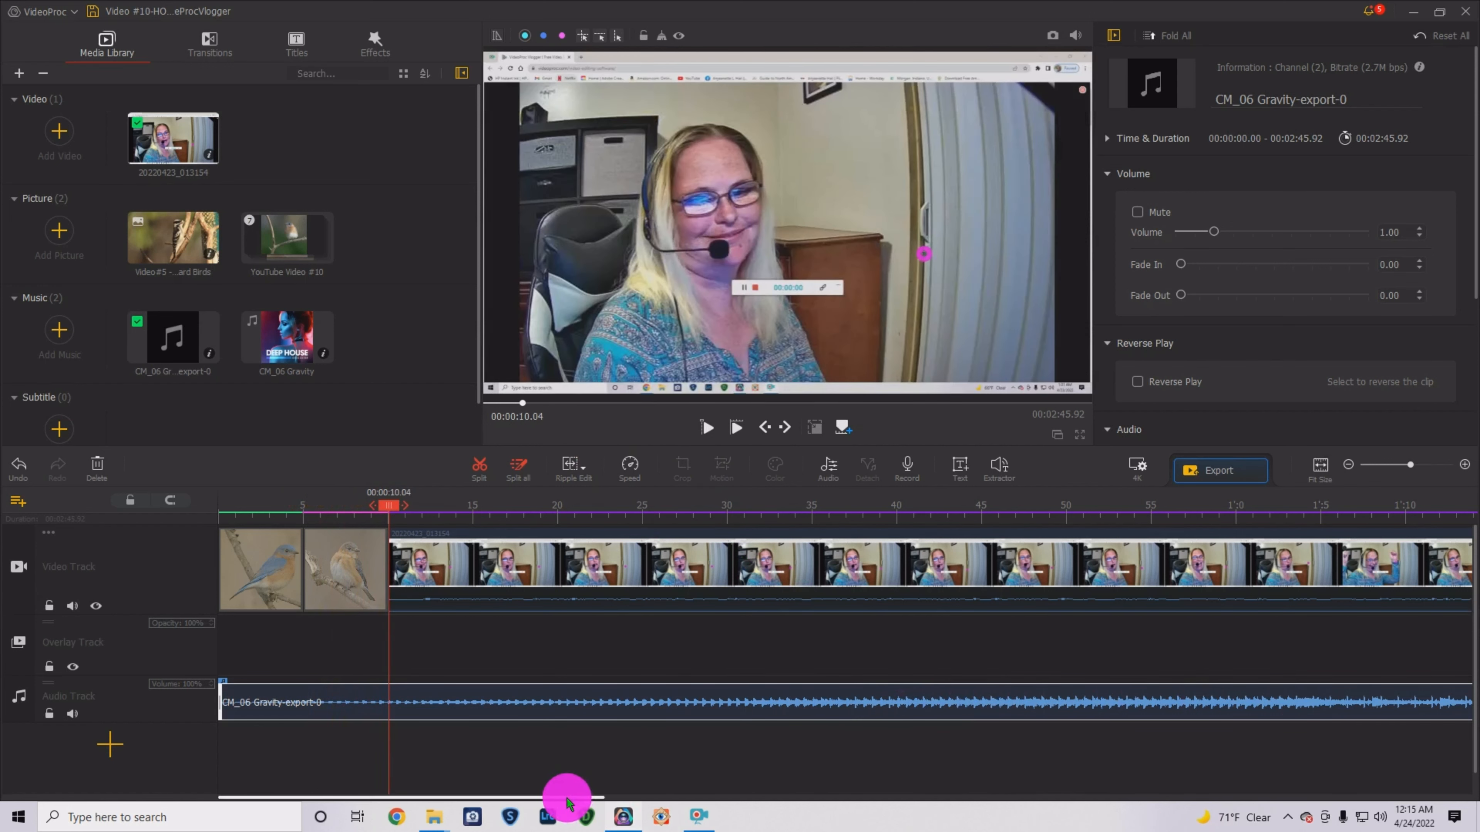
{"action": "left_click_drag", "start_coordinate": [566, 797], "coordinate": [1145, 786]}
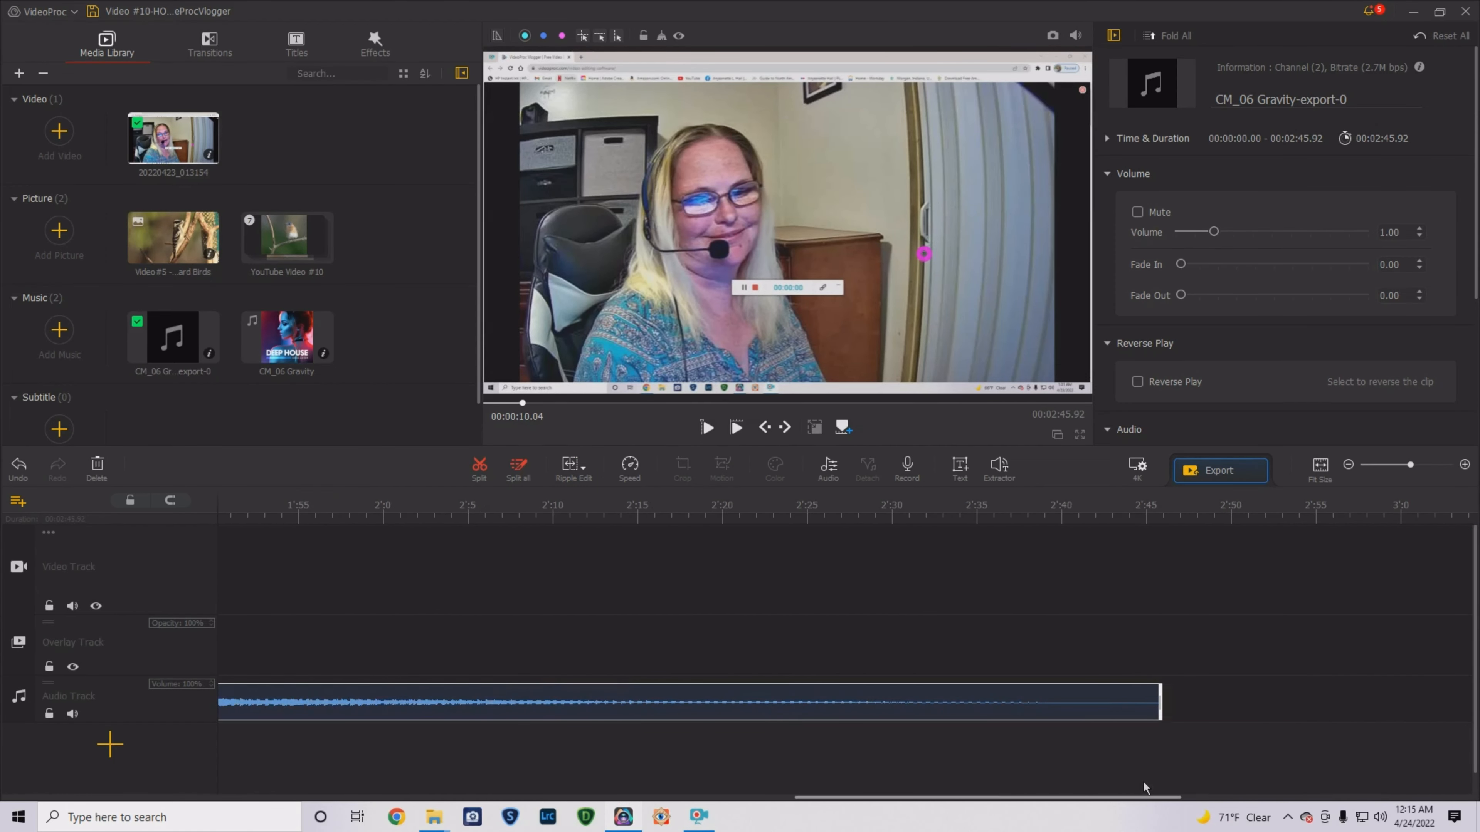
- Trim the CM_06 music's right edge to end at 10.04 s, then replay from the start
{"action": "left_click_drag", "start_coordinate": [1161, 703], "coordinate": [533, 703]}
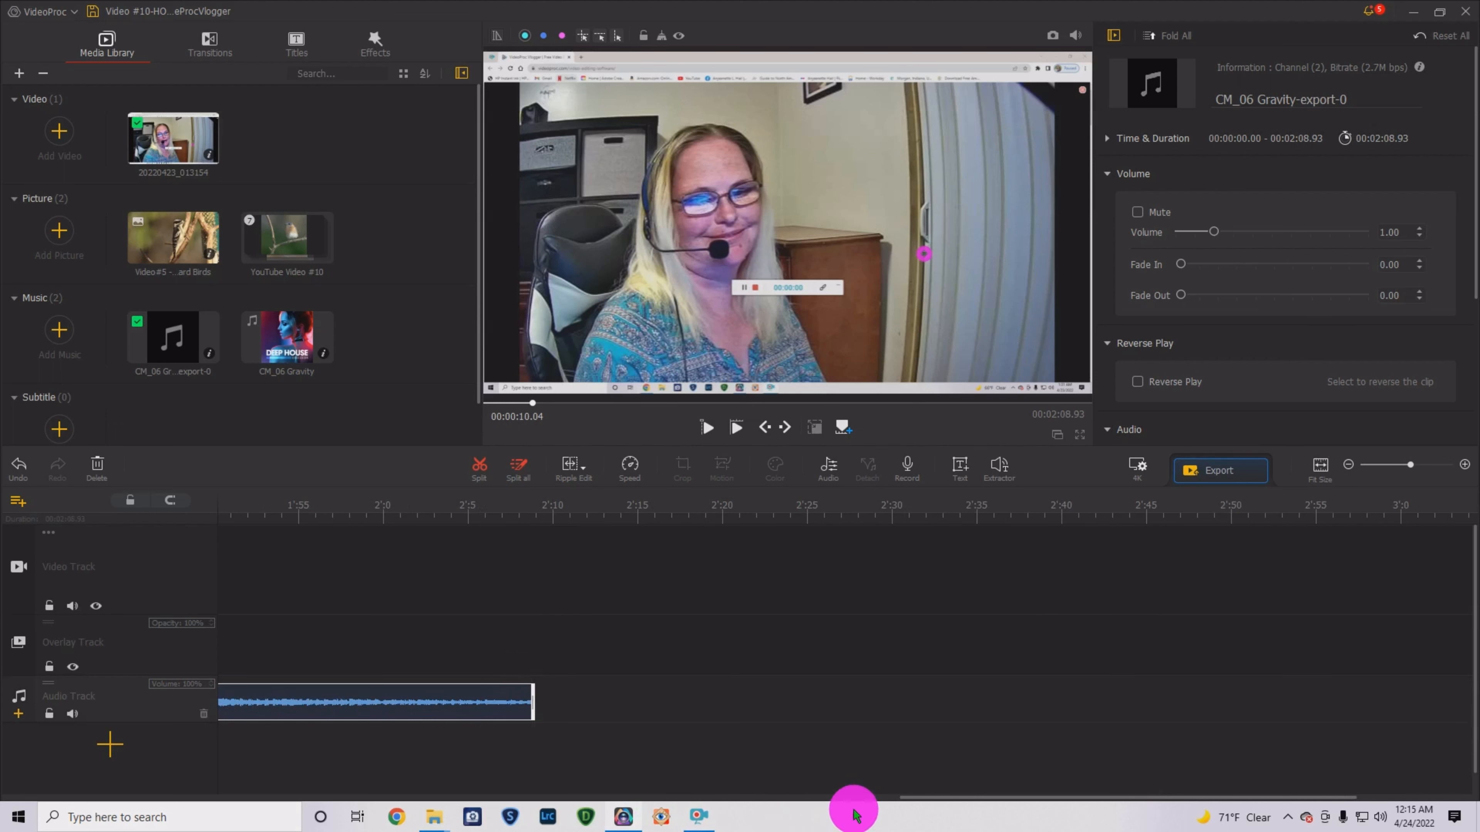
{"action": "left_click_drag", "start_coordinate": [931, 796], "coordinate": [676, 796]}
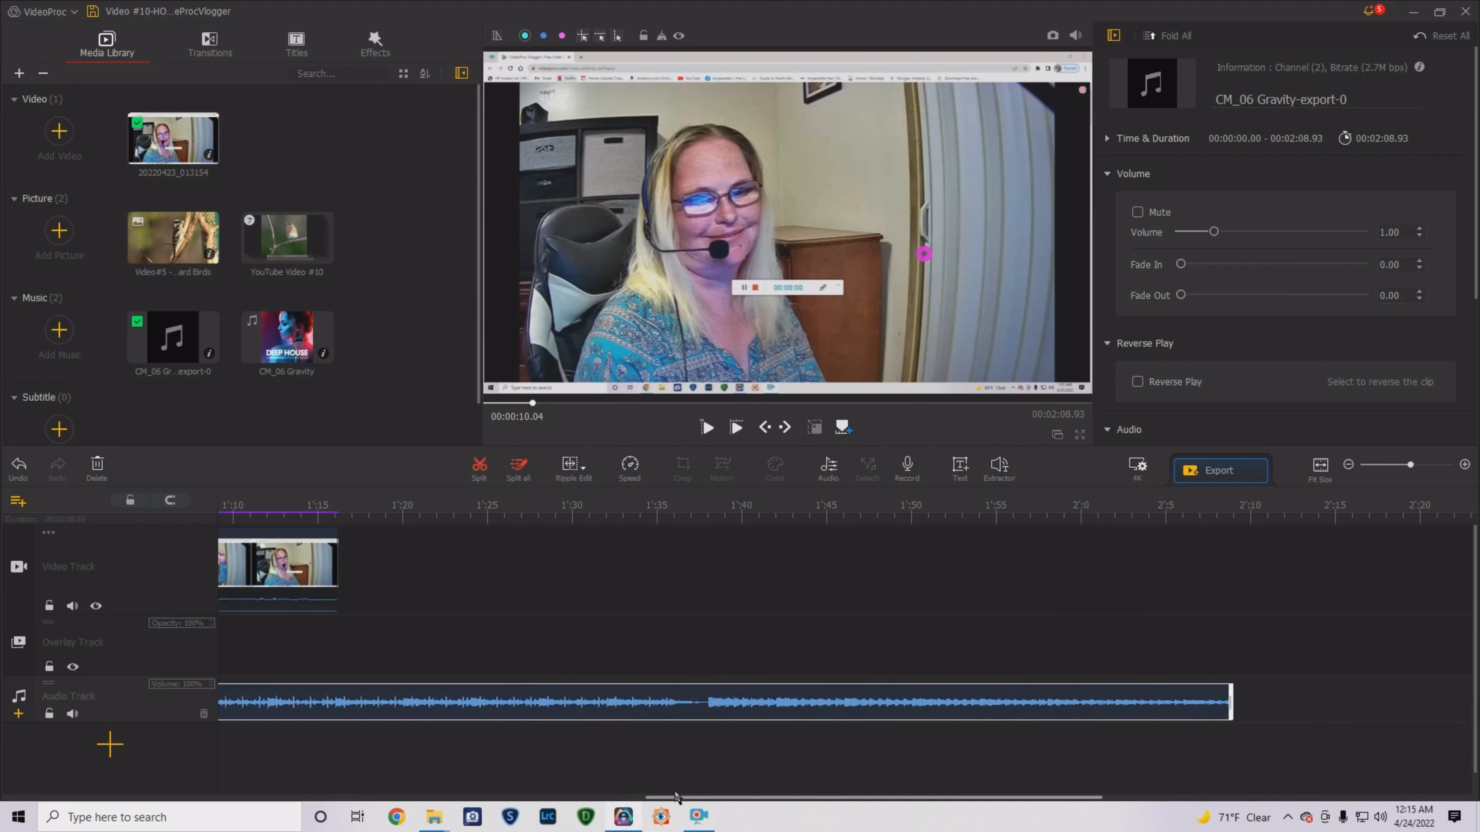
{"action": "left_click", "coordinate": [1235, 698]}
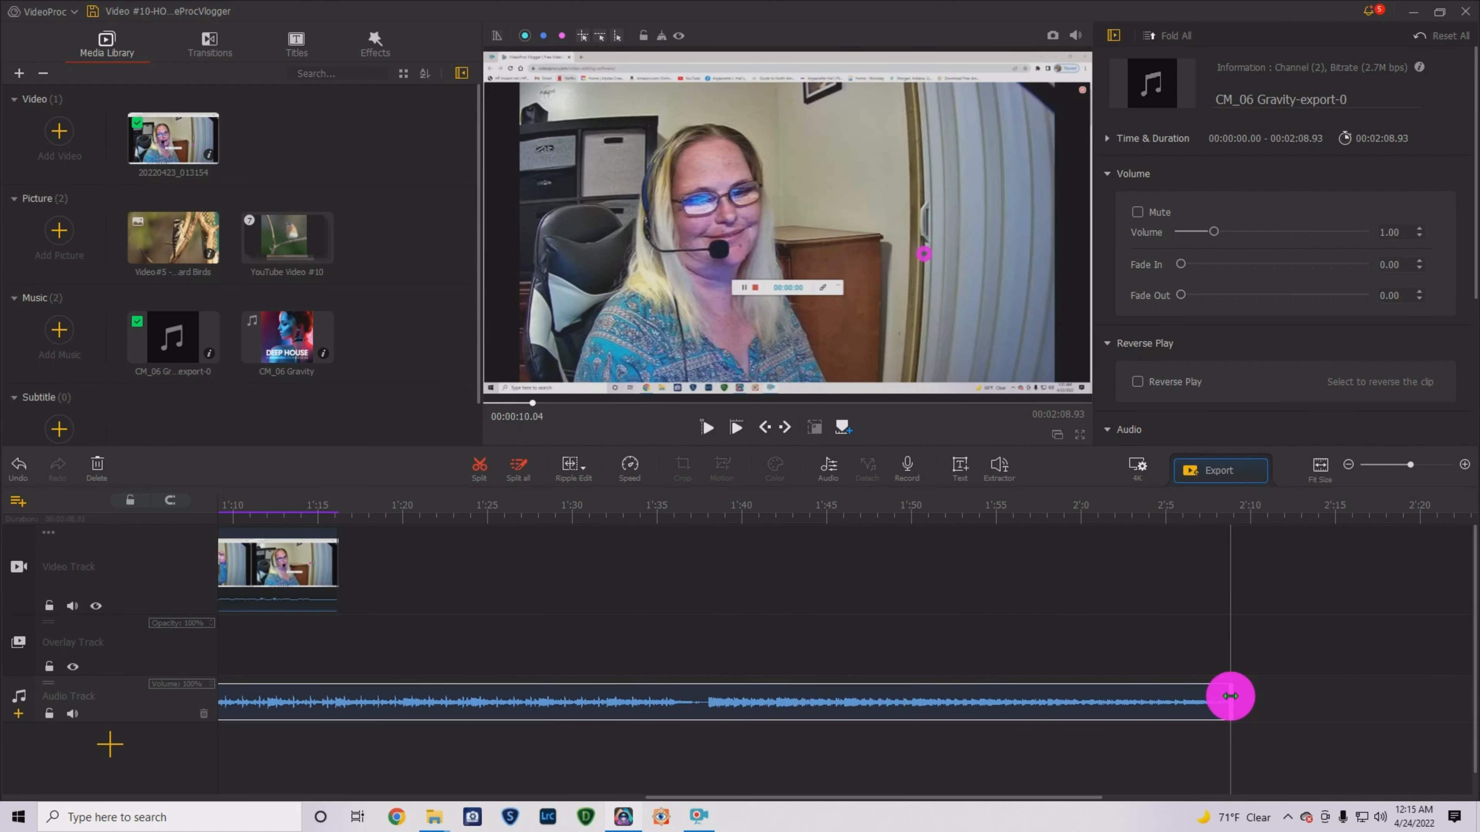
{"action": "left_click_drag", "start_coordinate": [1231, 695], "coordinate": [337, 646]}
{"action": "left_click_drag", "start_coordinate": [1073, 801], "coordinate": [550, 815]}
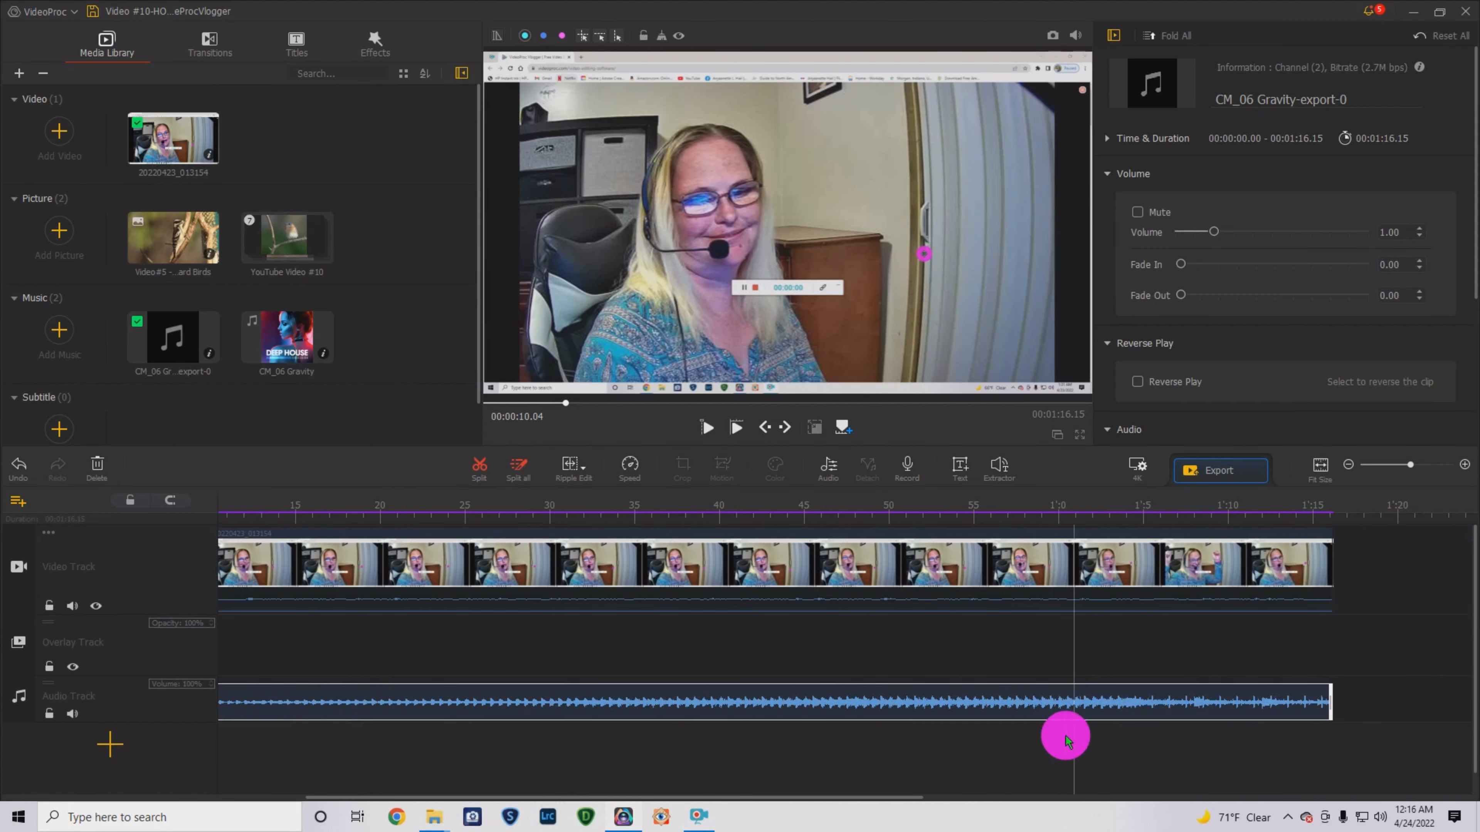
{"action": "left_click", "coordinate": [1344, 706]}
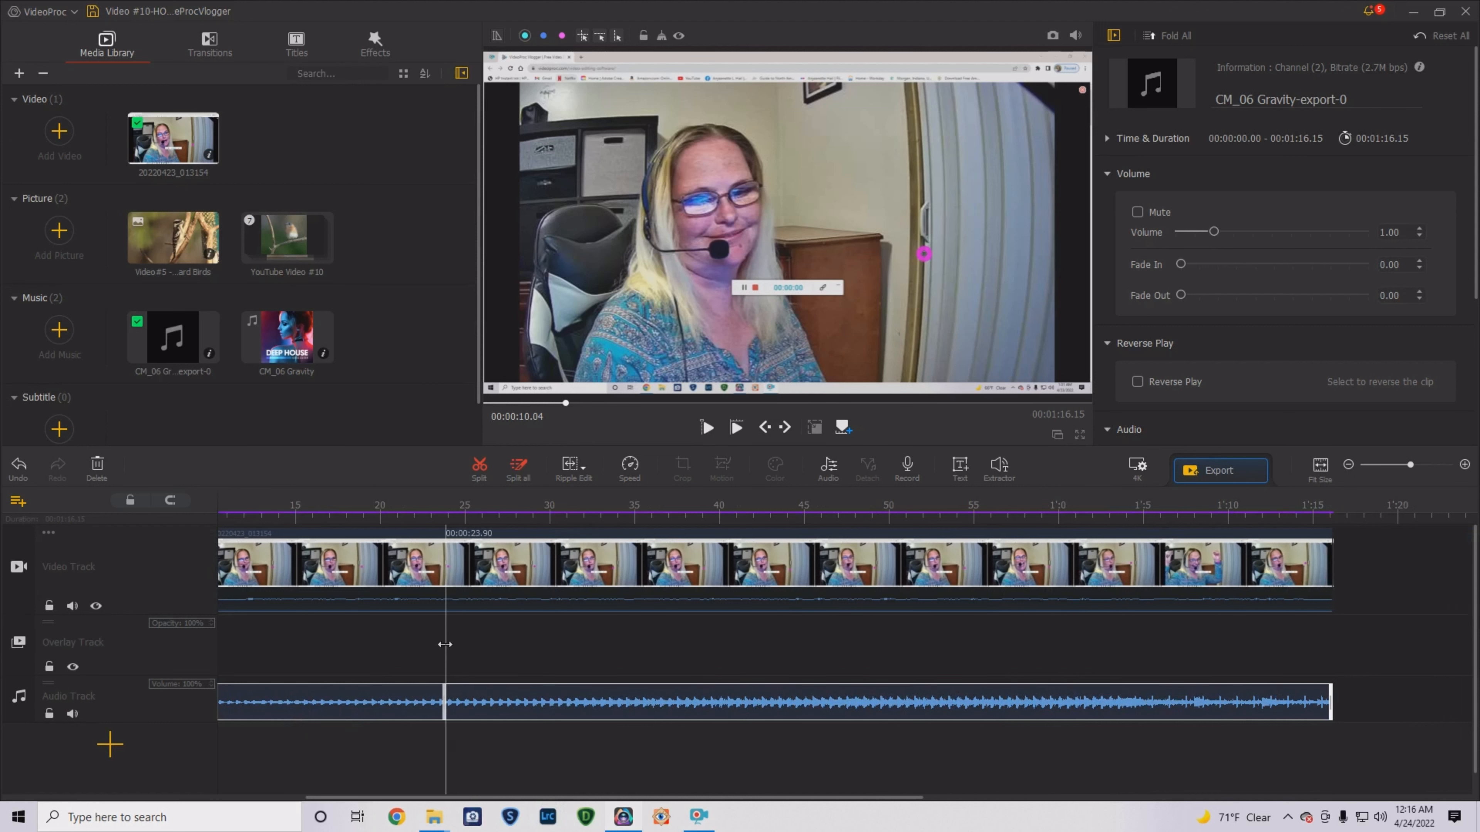
{"action": "left_click_drag", "start_coordinate": [253, 717], "coordinate": [284, 734]}
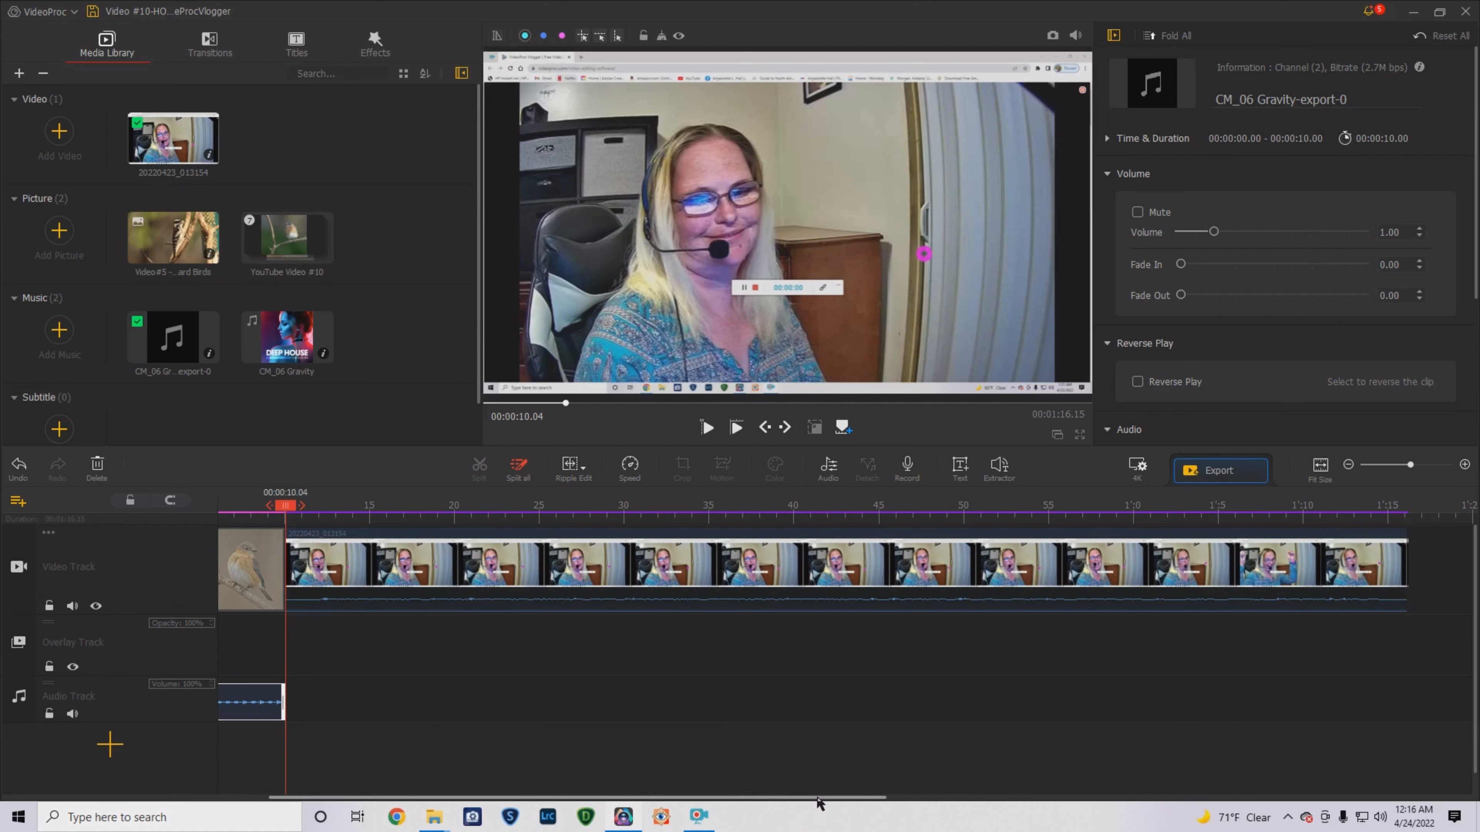
{"action": "left_click_drag", "start_coordinate": [816, 799], "coordinate": [767, 798]}
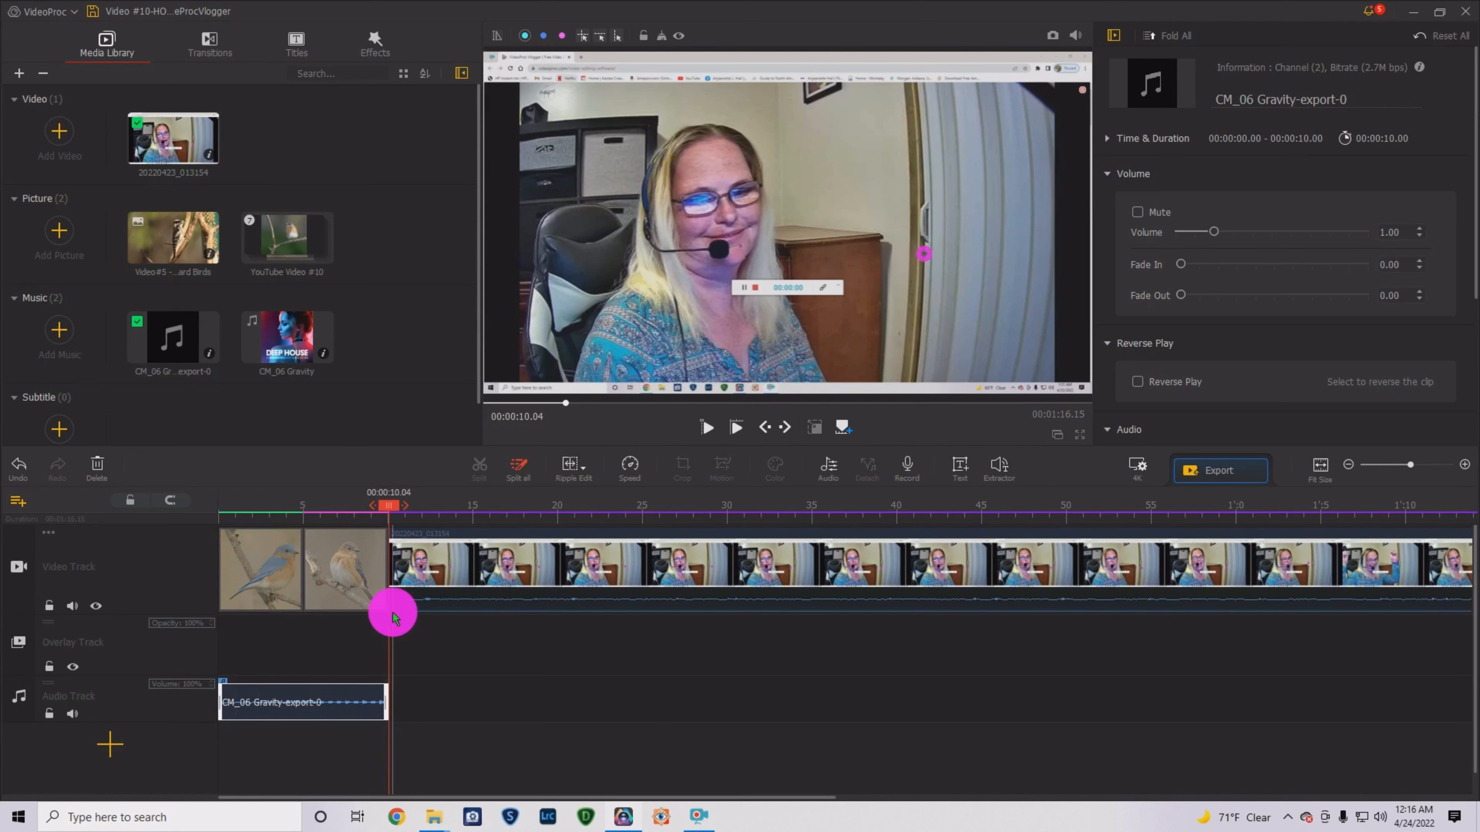
{"action": "left_click_drag", "start_coordinate": [398, 503], "coordinate": [208, 513]}
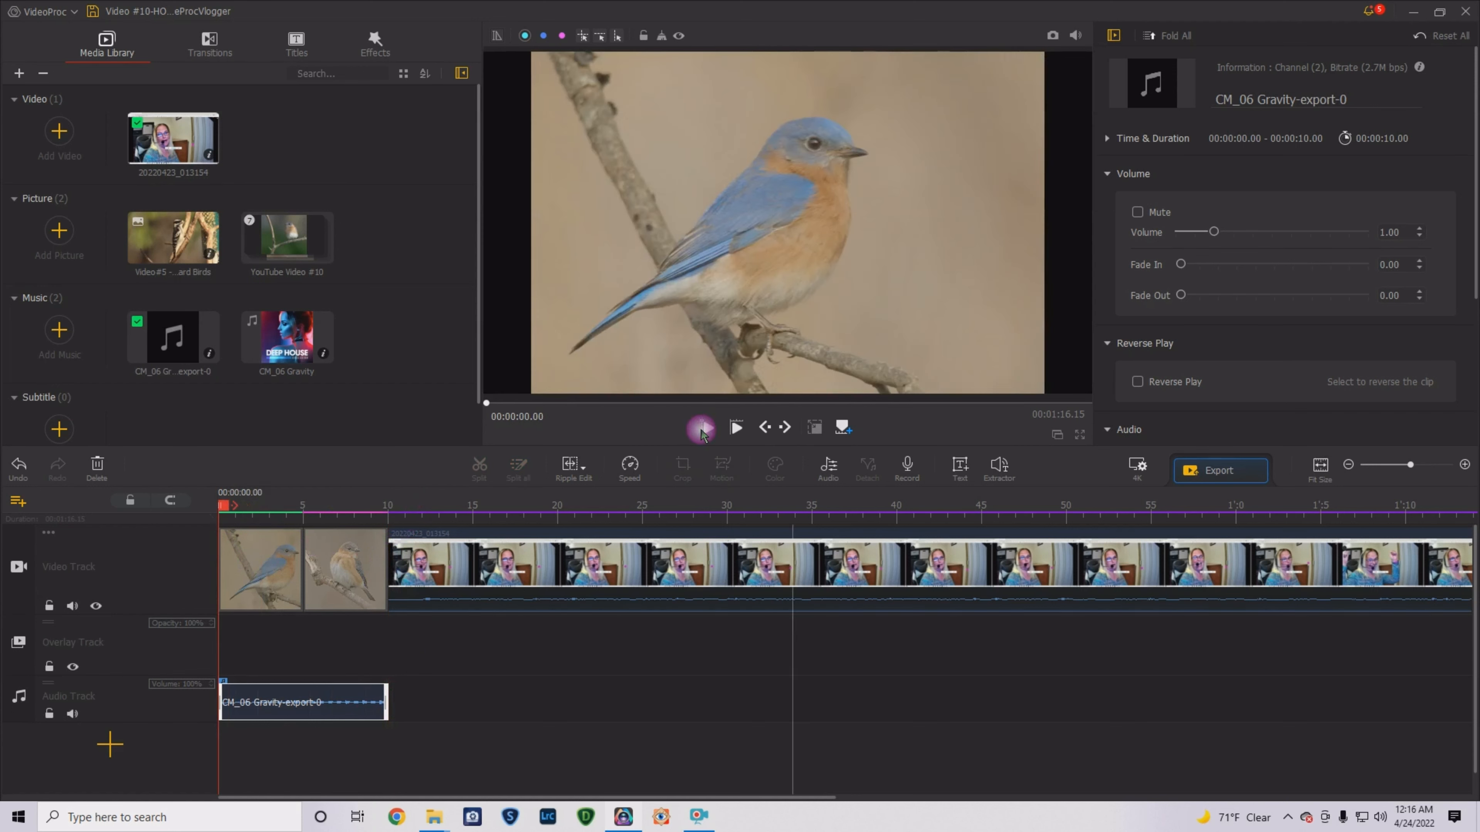
{"action": "left_click", "coordinate": [702, 429]}
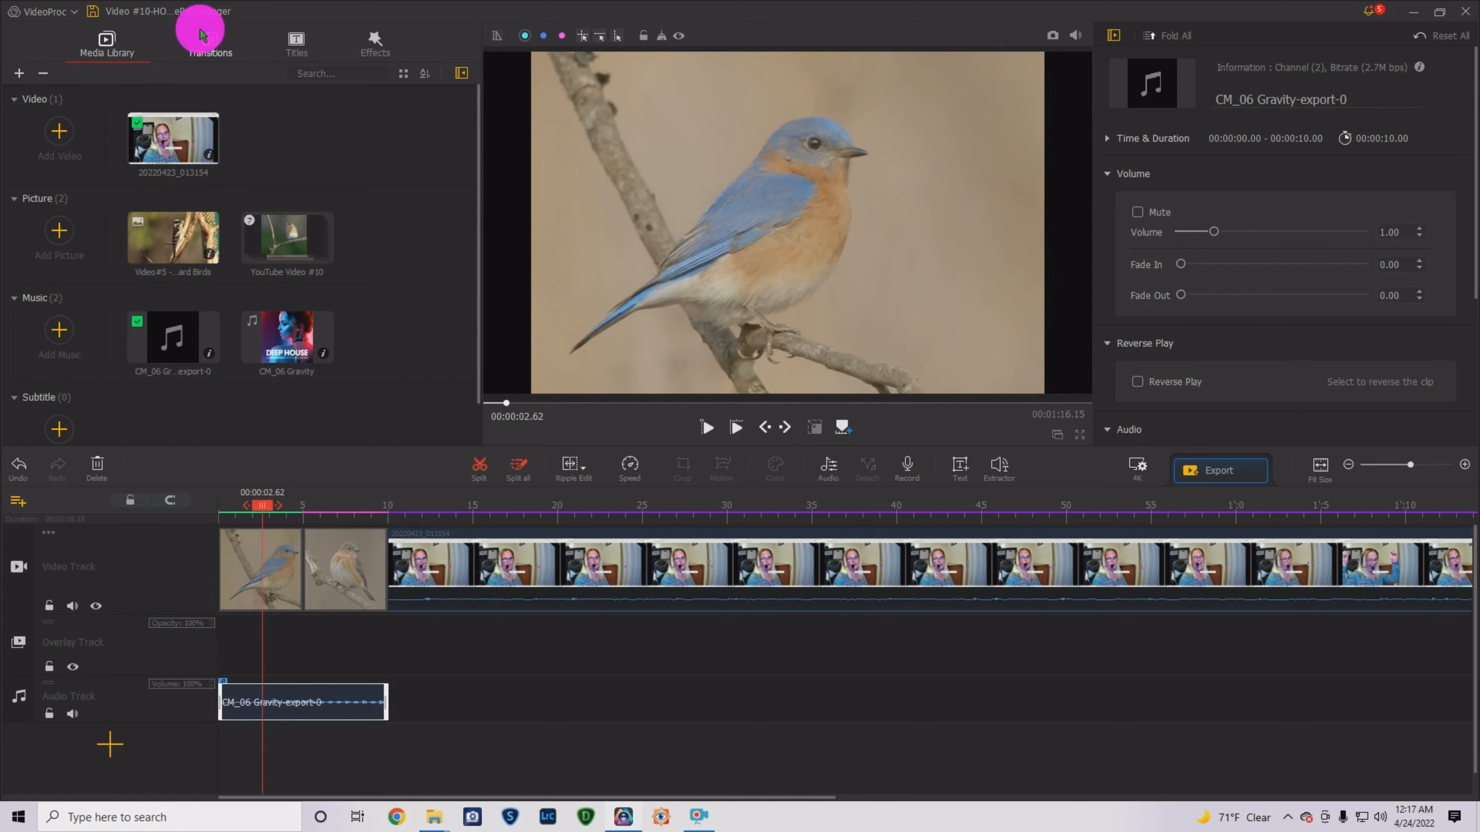
- Add a Fade to White transition just before the talking-head clip
{"action": "left_click", "coordinate": [214, 44]}
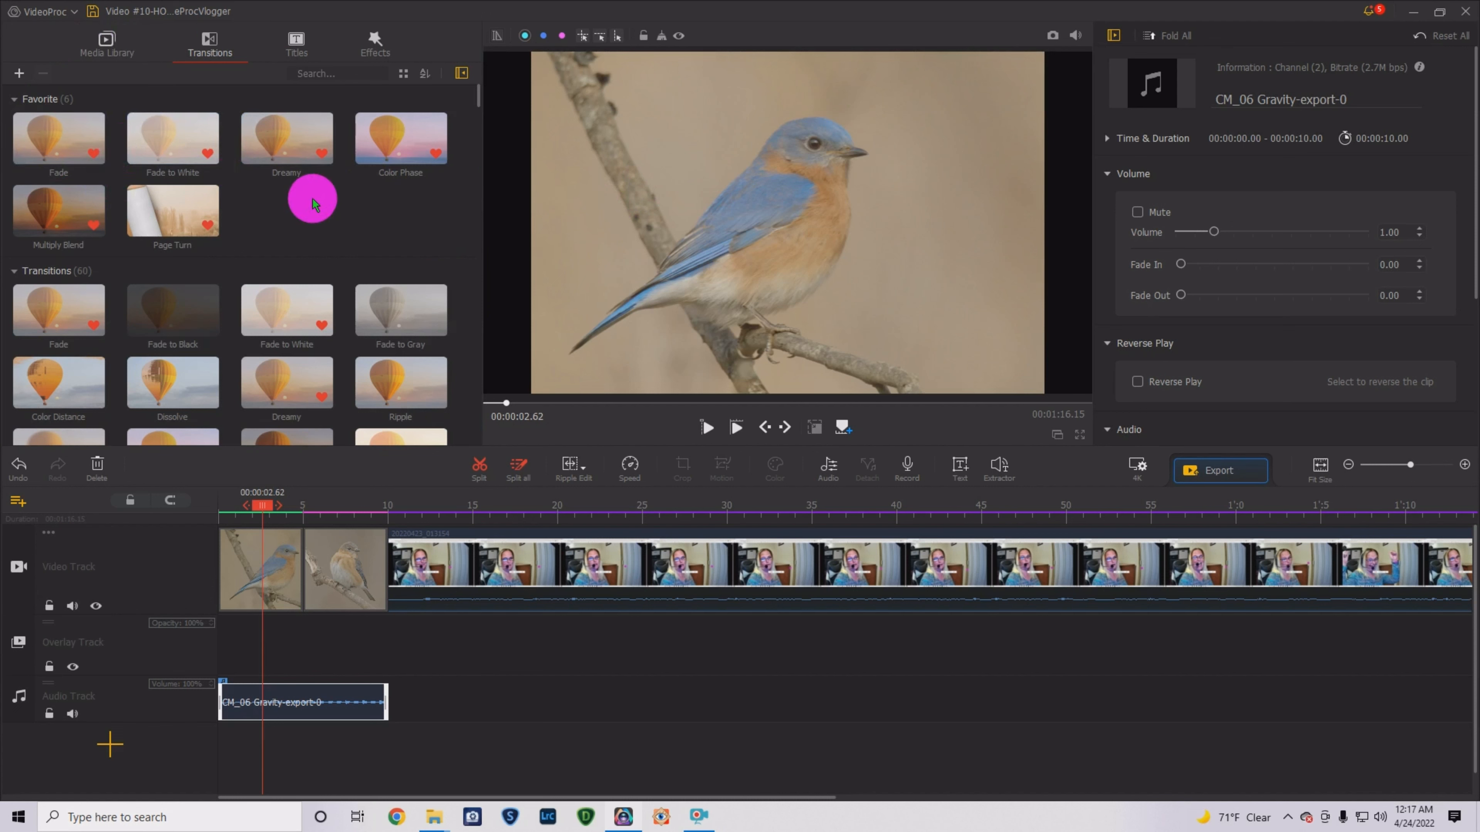
{"action": "scroll", "coordinate": [374, 238], "scroll_direction": "down", "scroll_amount": 2}
{"action": "scroll", "coordinate": [378, 263], "scroll_direction": "down", "scroll_amount": 10}
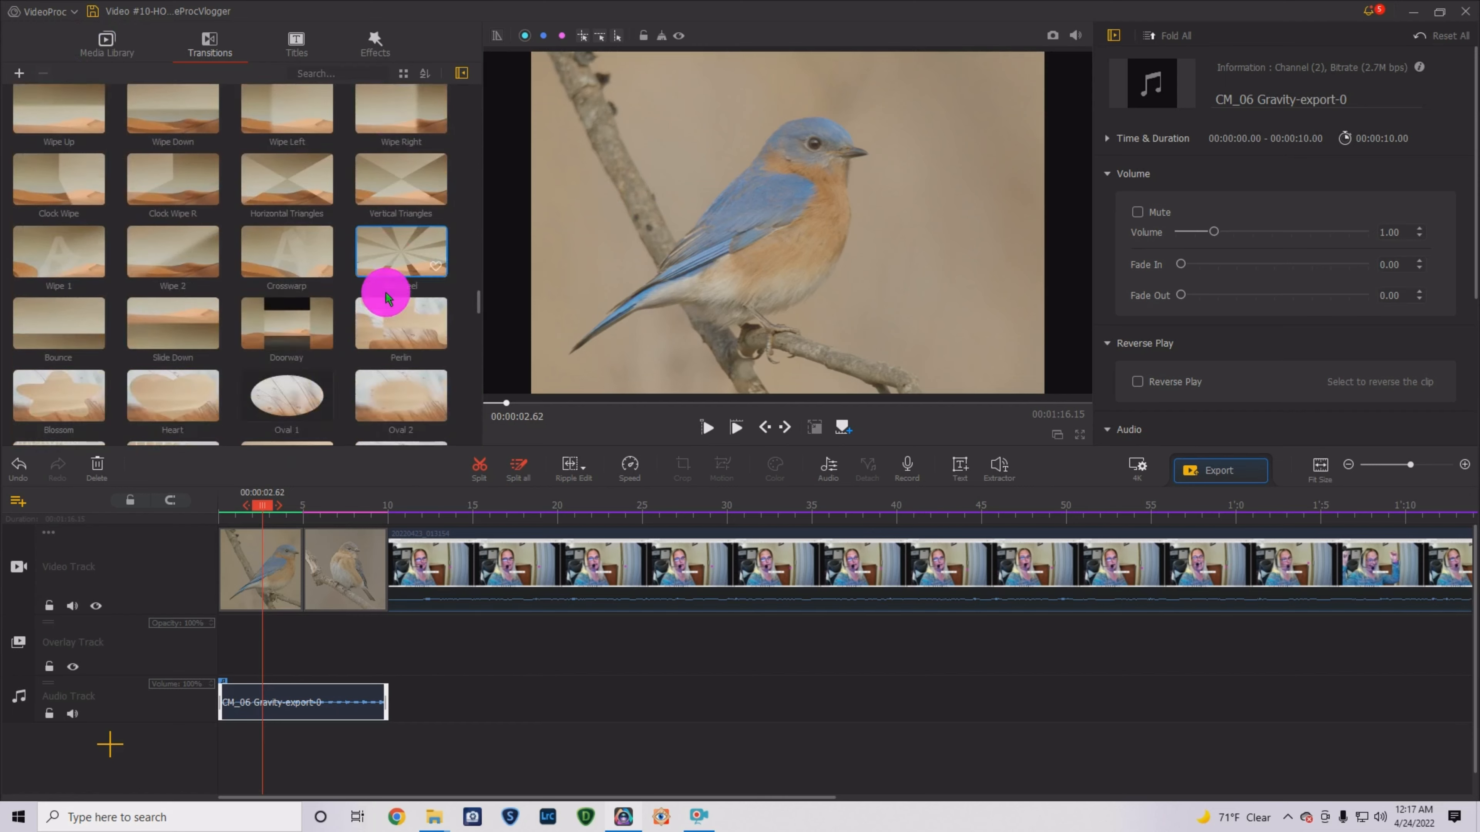
{"action": "scroll", "coordinate": [387, 349], "scroll_direction": "up", "scroll_amount": 5}
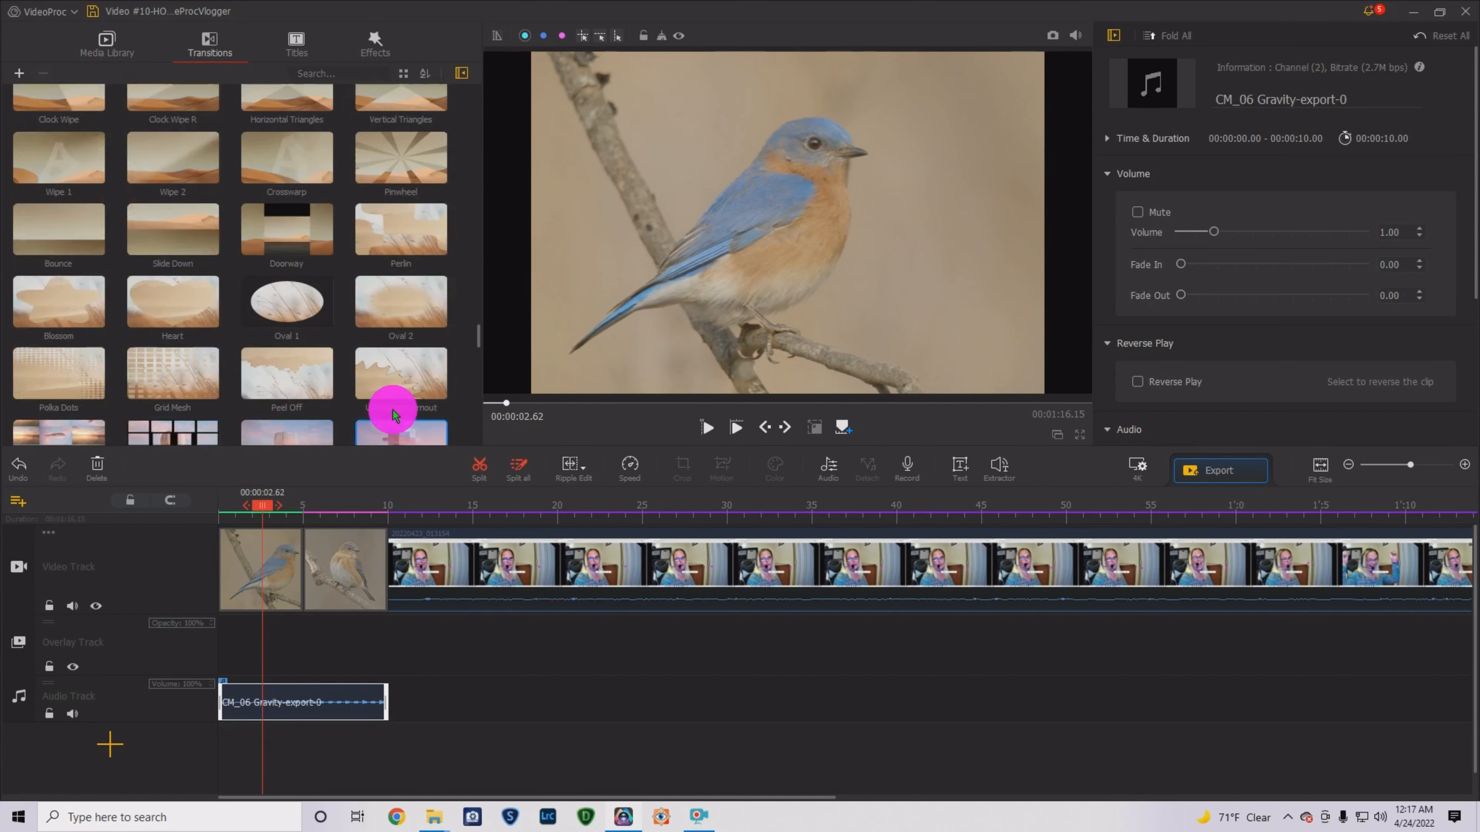
{"action": "scroll", "coordinate": [393, 414], "scroll_direction": "up", "scroll_amount": 10}
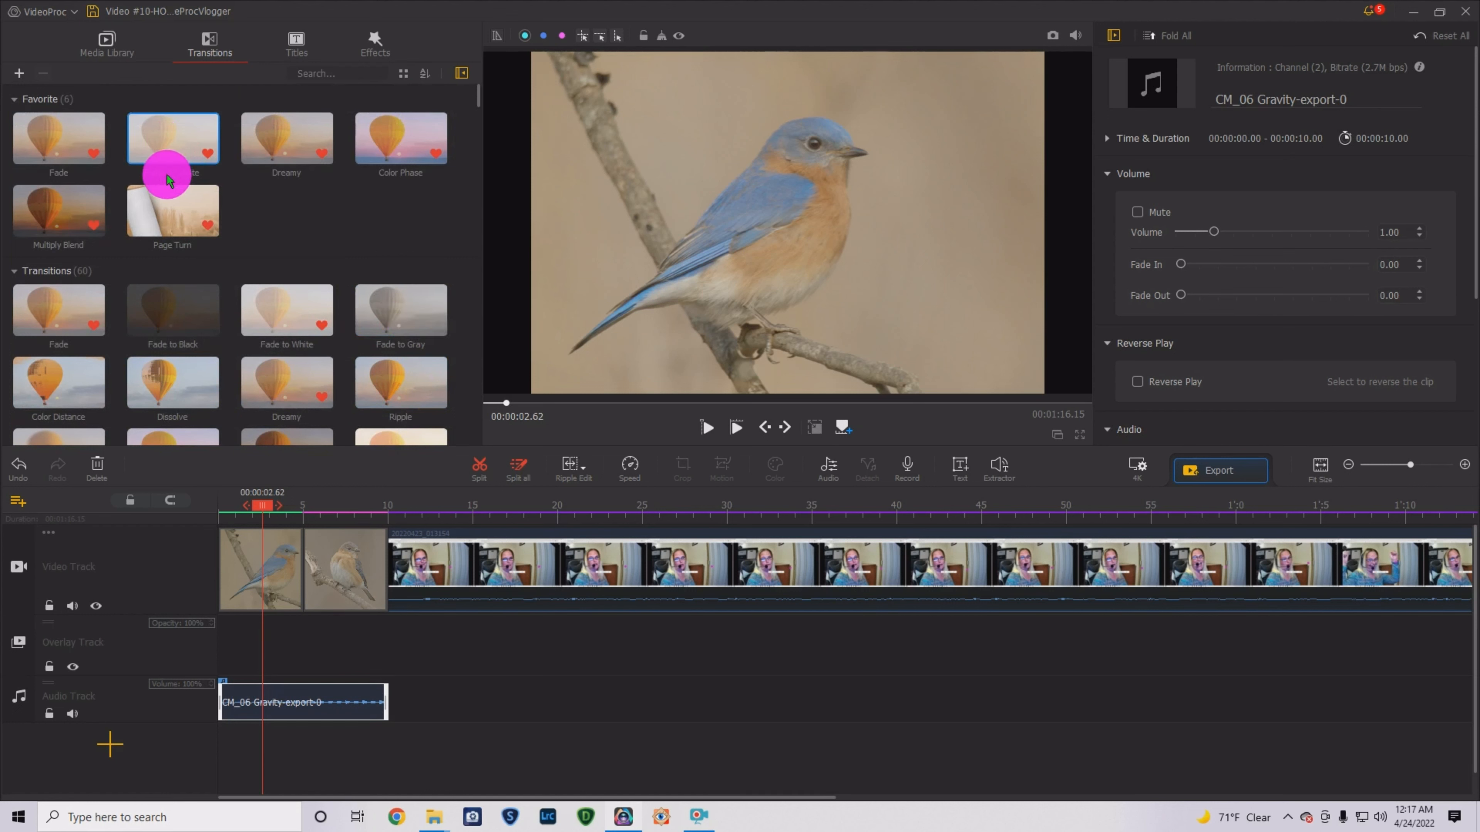
{"action": "left_click_drag", "start_coordinate": [170, 138], "coordinate": [320, 495]}
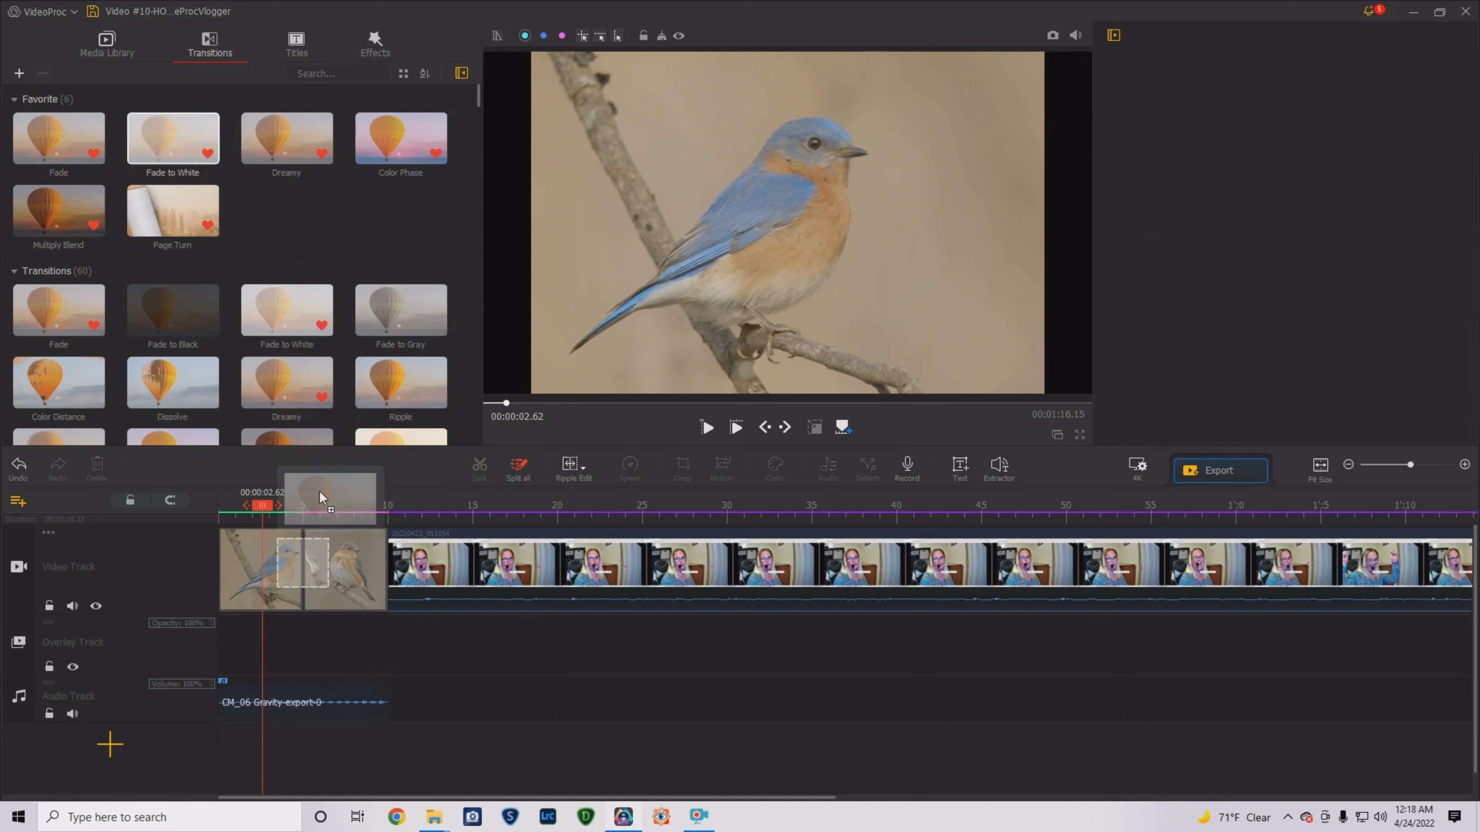
{"action": "left_click_drag", "start_coordinate": [341, 554], "coordinate": [394, 561]}
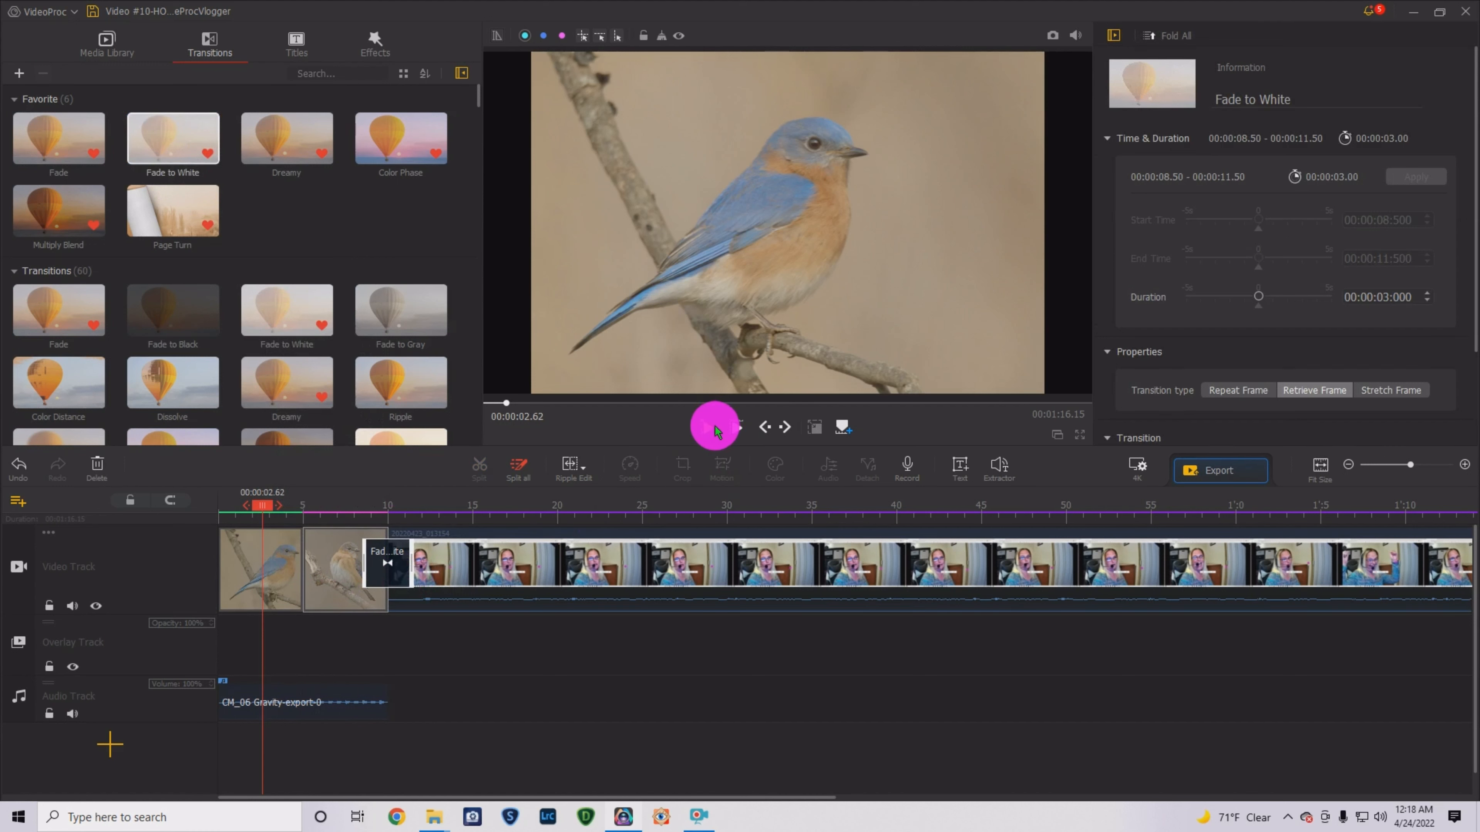
- Preview the Fade to White transition, then delete it
{"action": "left_click", "coordinate": [707, 429]}
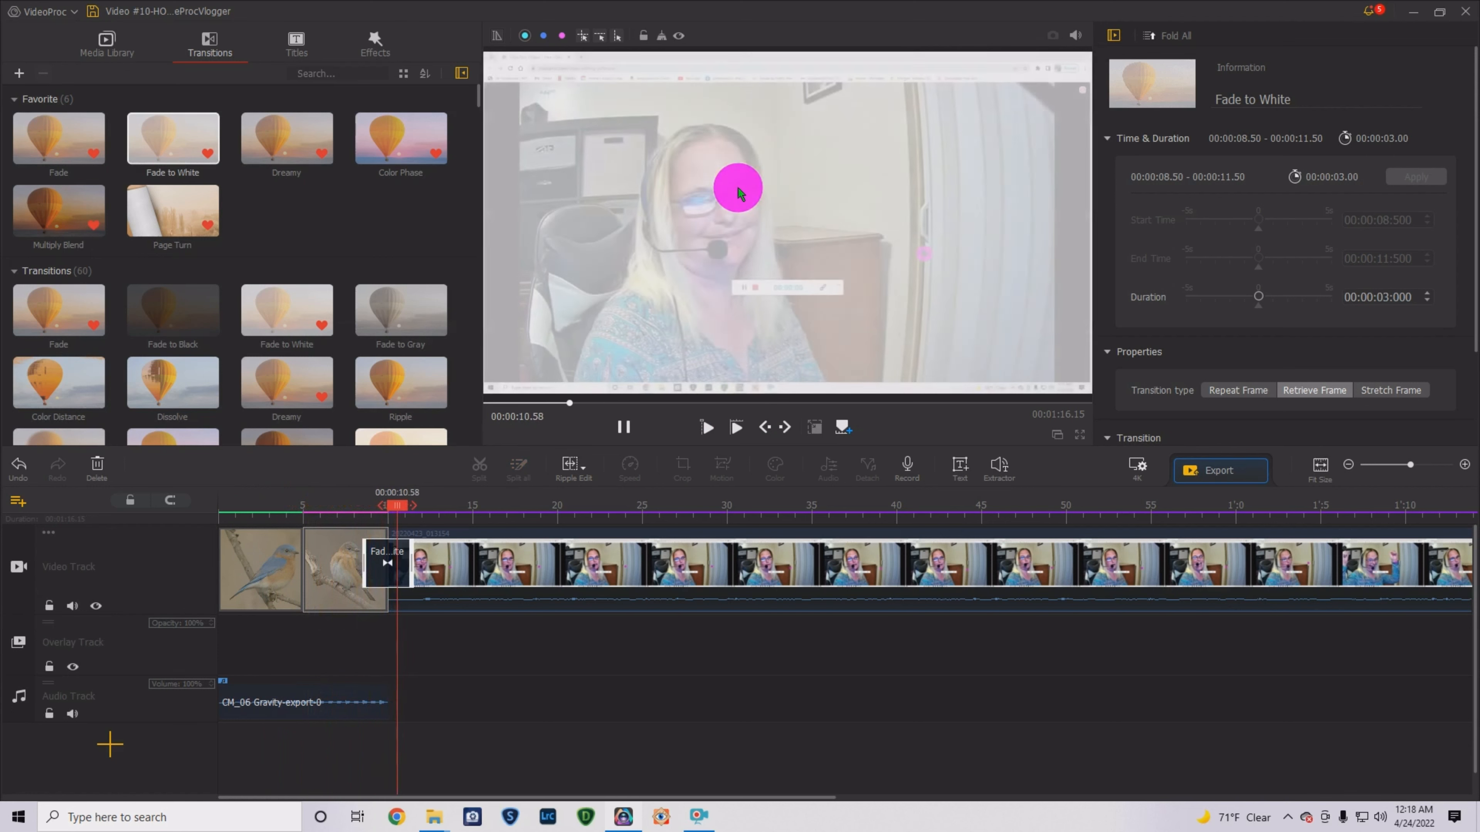
{"action": "left_click", "coordinate": [623, 427]}
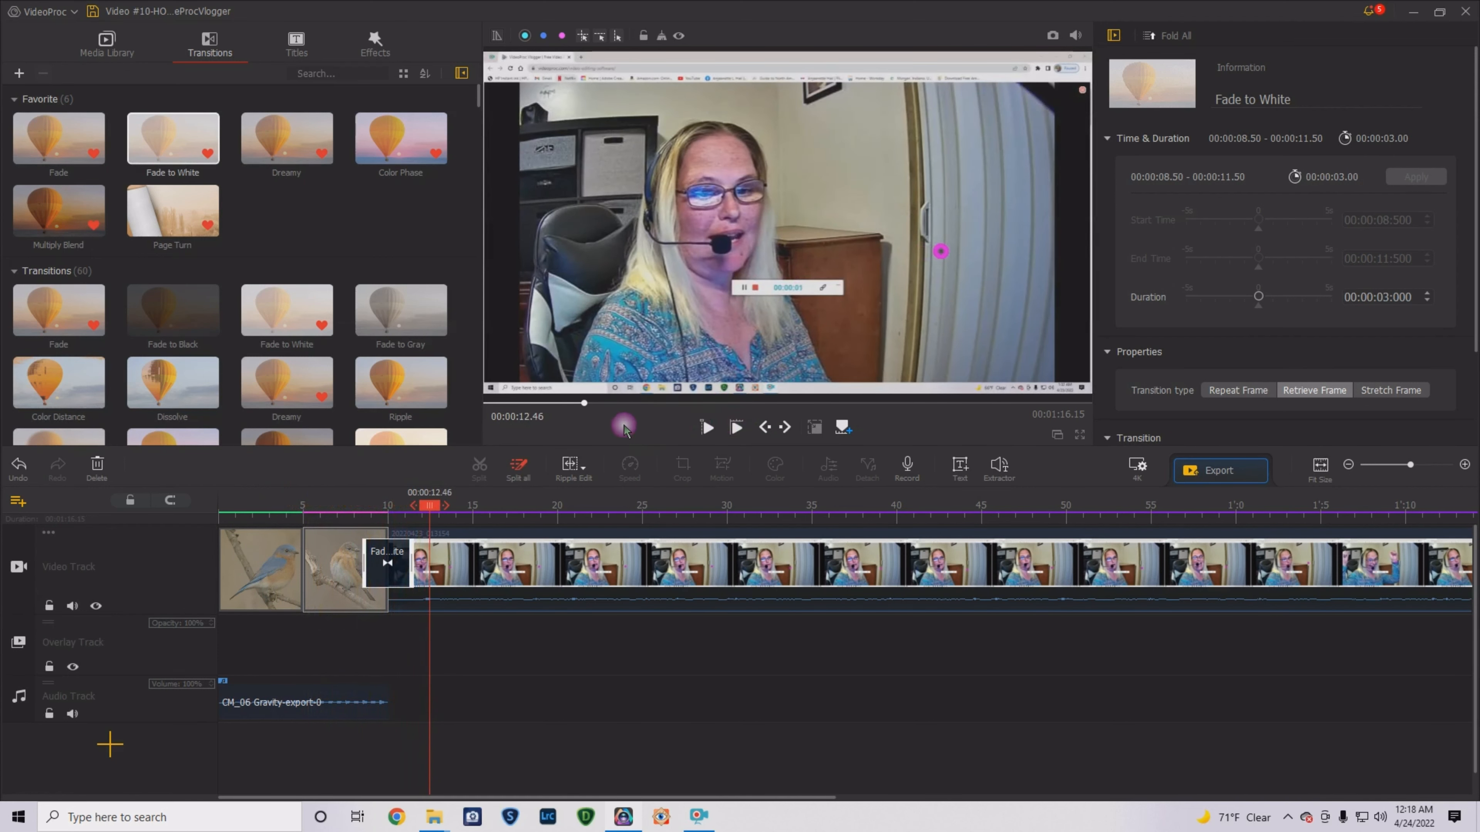
{"action": "left_click_drag", "start_coordinate": [430, 505], "coordinate": [260, 504]}
{"action": "left_click", "coordinate": [373, 558]}
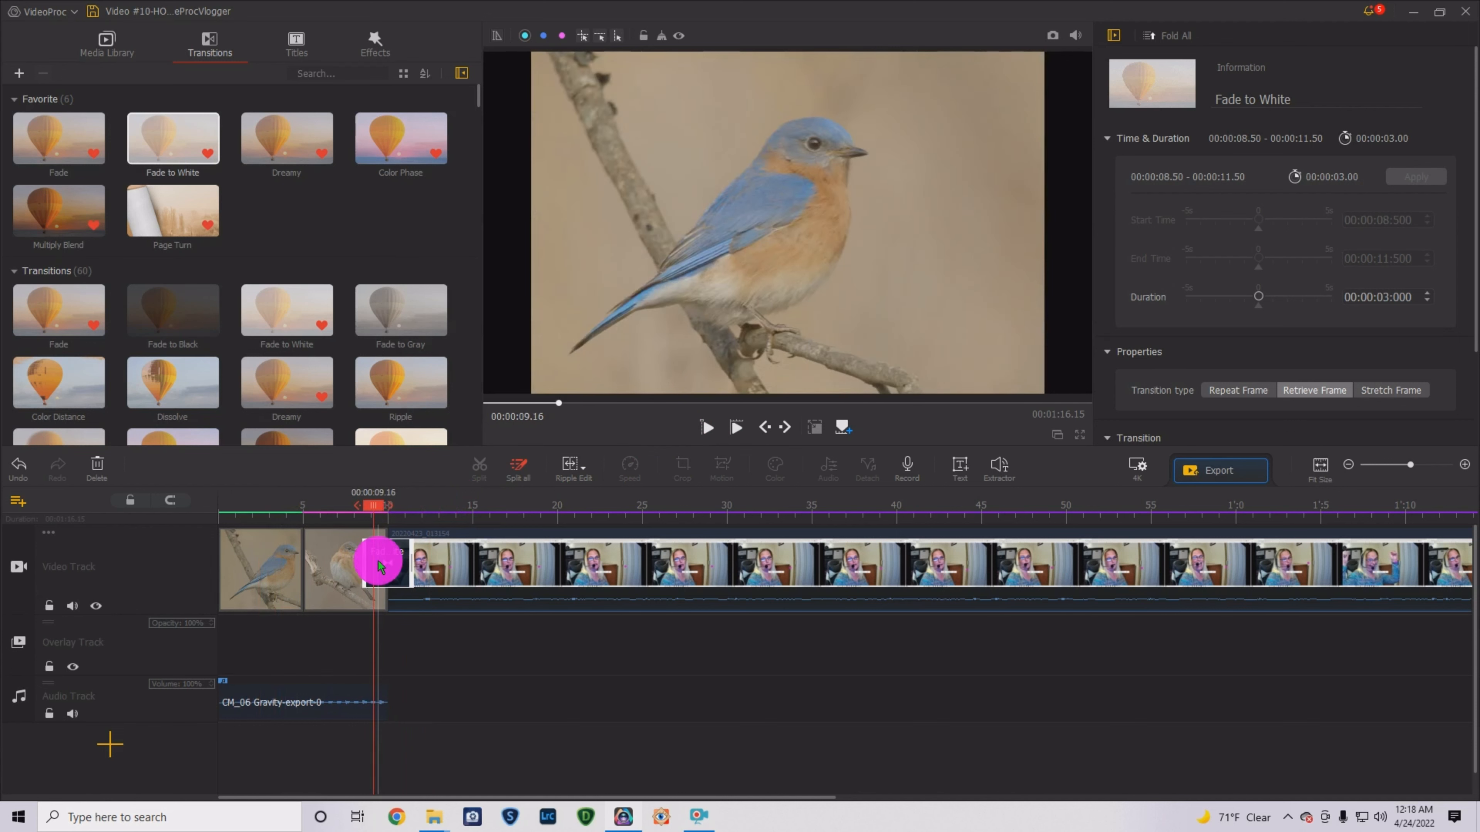
{"action": "key", "text": "Delete"}
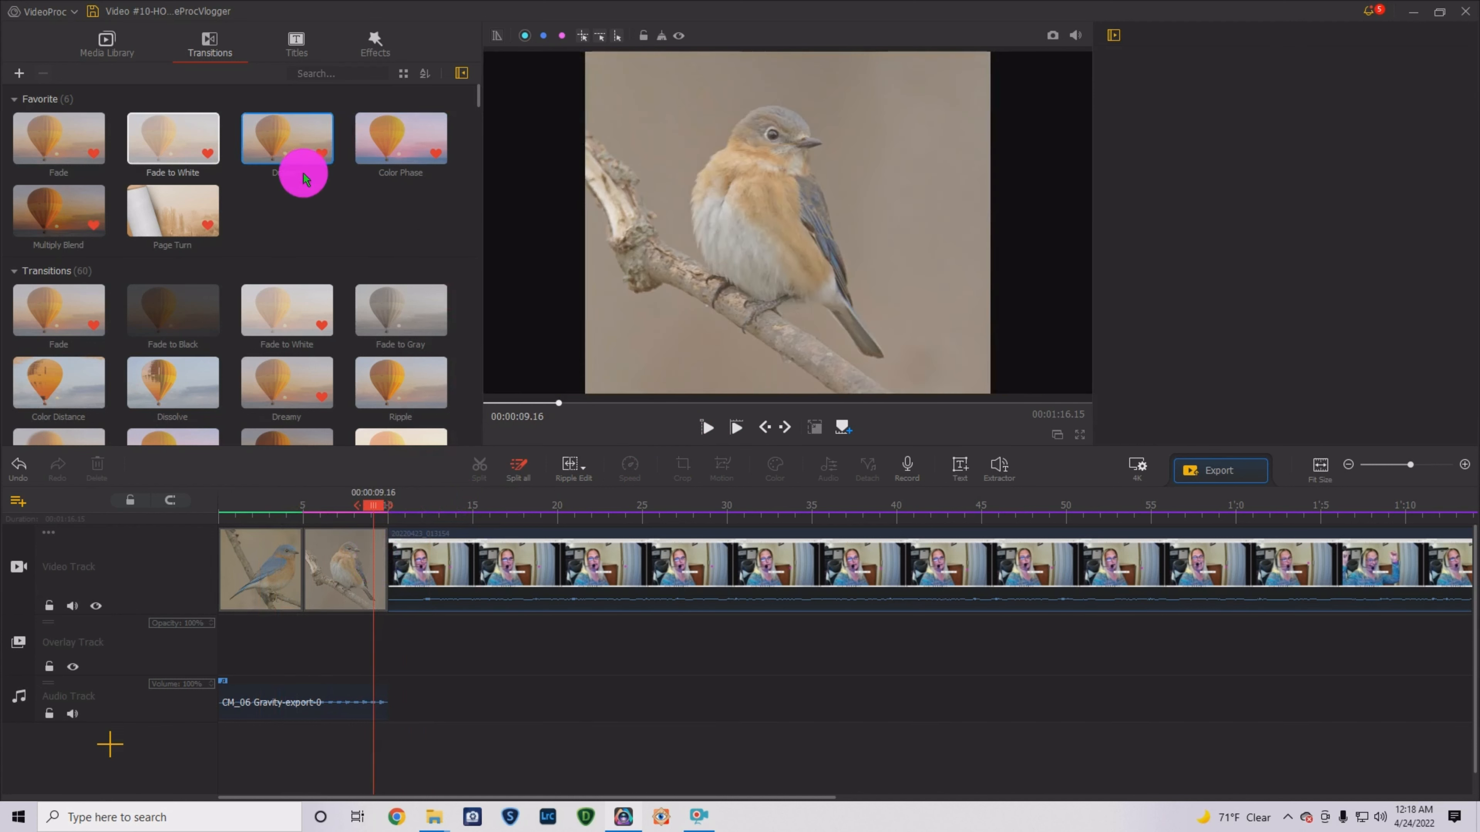
- Place a Page Turn transition between the two bluebird photos and preview the opening
{"action": "left_click_drag", "start_coordinate": [166, 214], "coordinate": [402, 568]}
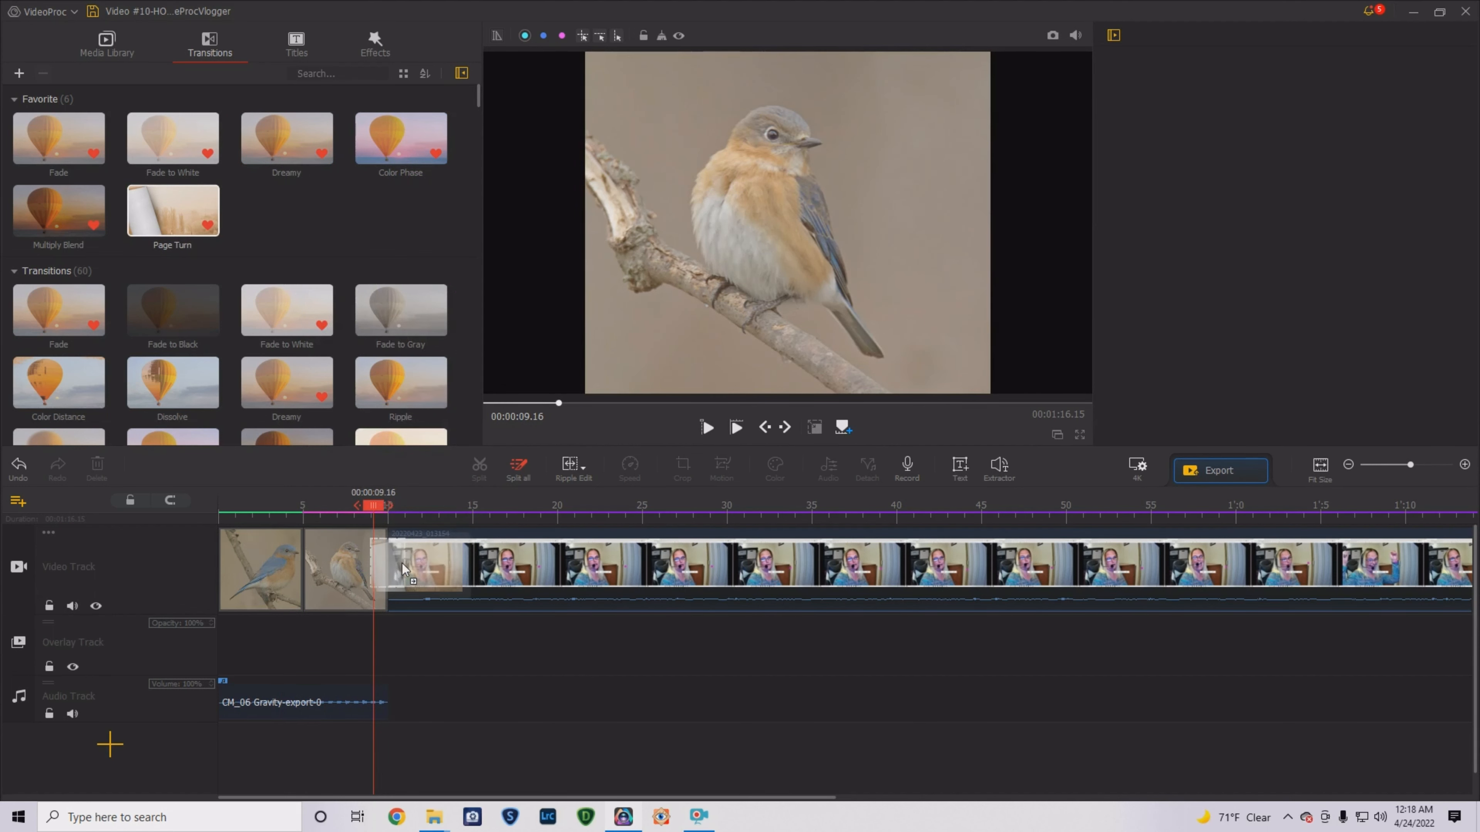
{"action": "left_click_drag", "start_coordinate": [299, 563], "coordinate": [335, 551]}
{"action": "left_click", "coordinate": [239, 571]}
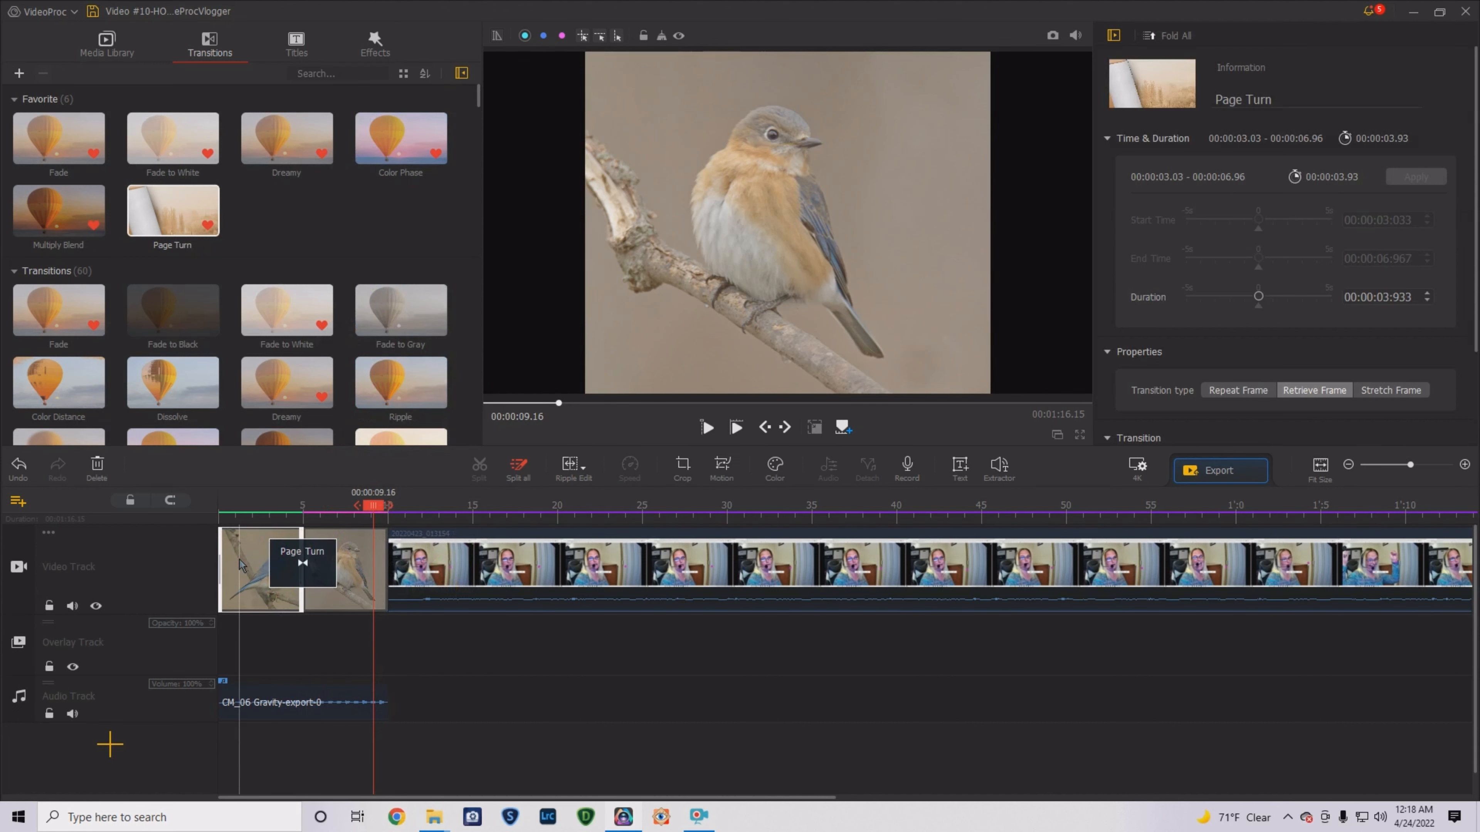
{"action": "left_click", "coordinate": [707, 429]}
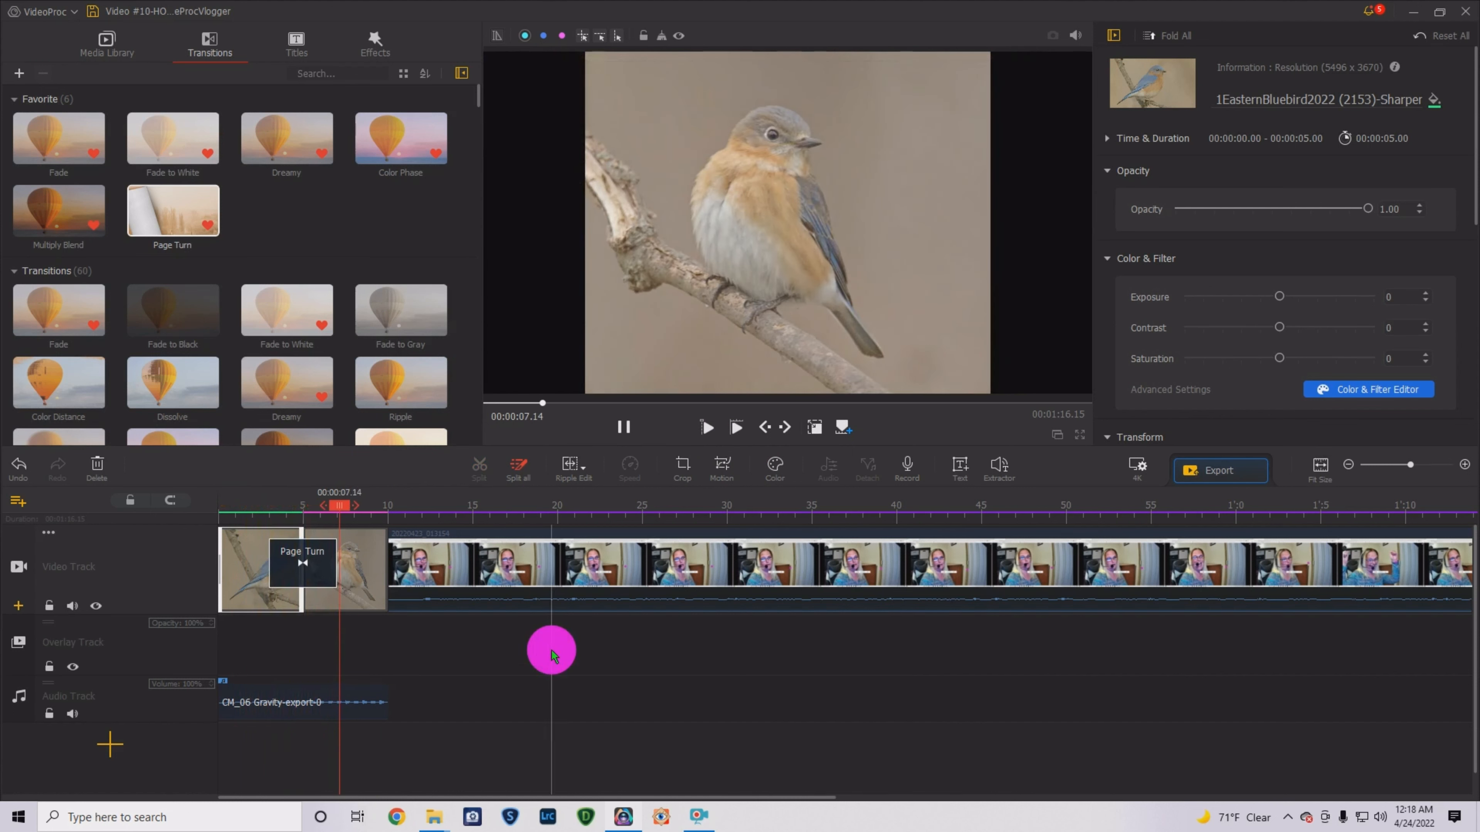
{"action": "left_click", "coordinate": [624, 427]}
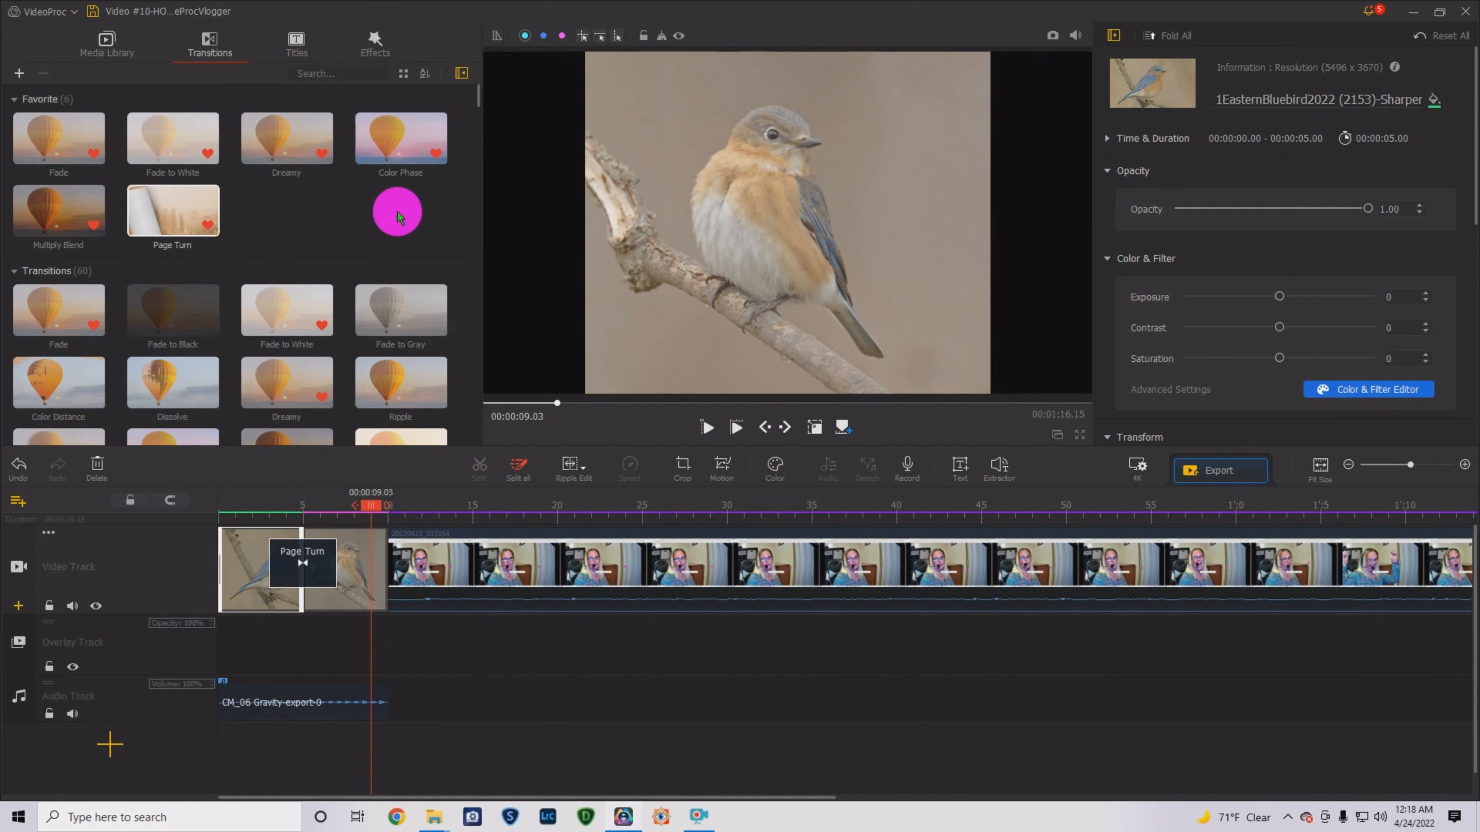
- Add the Credit 3 title after the first bird photo and set Text 2 font size to 120
{"action": "left_click", "coordinate": [294, 42]}
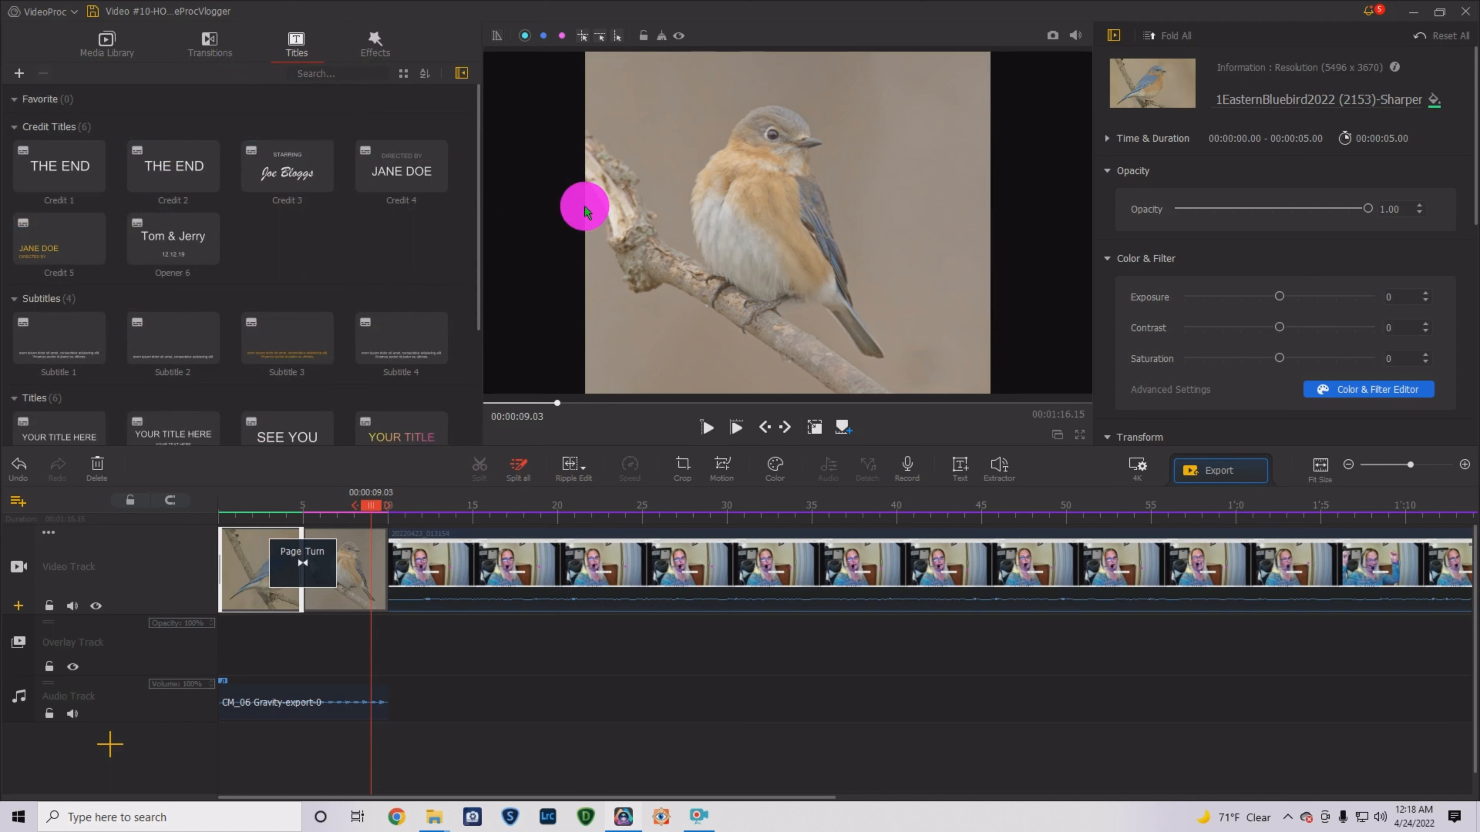
{"action": "left_click_drag", "start_coordinate": [280, 176], "coordinate": [681, 194]}
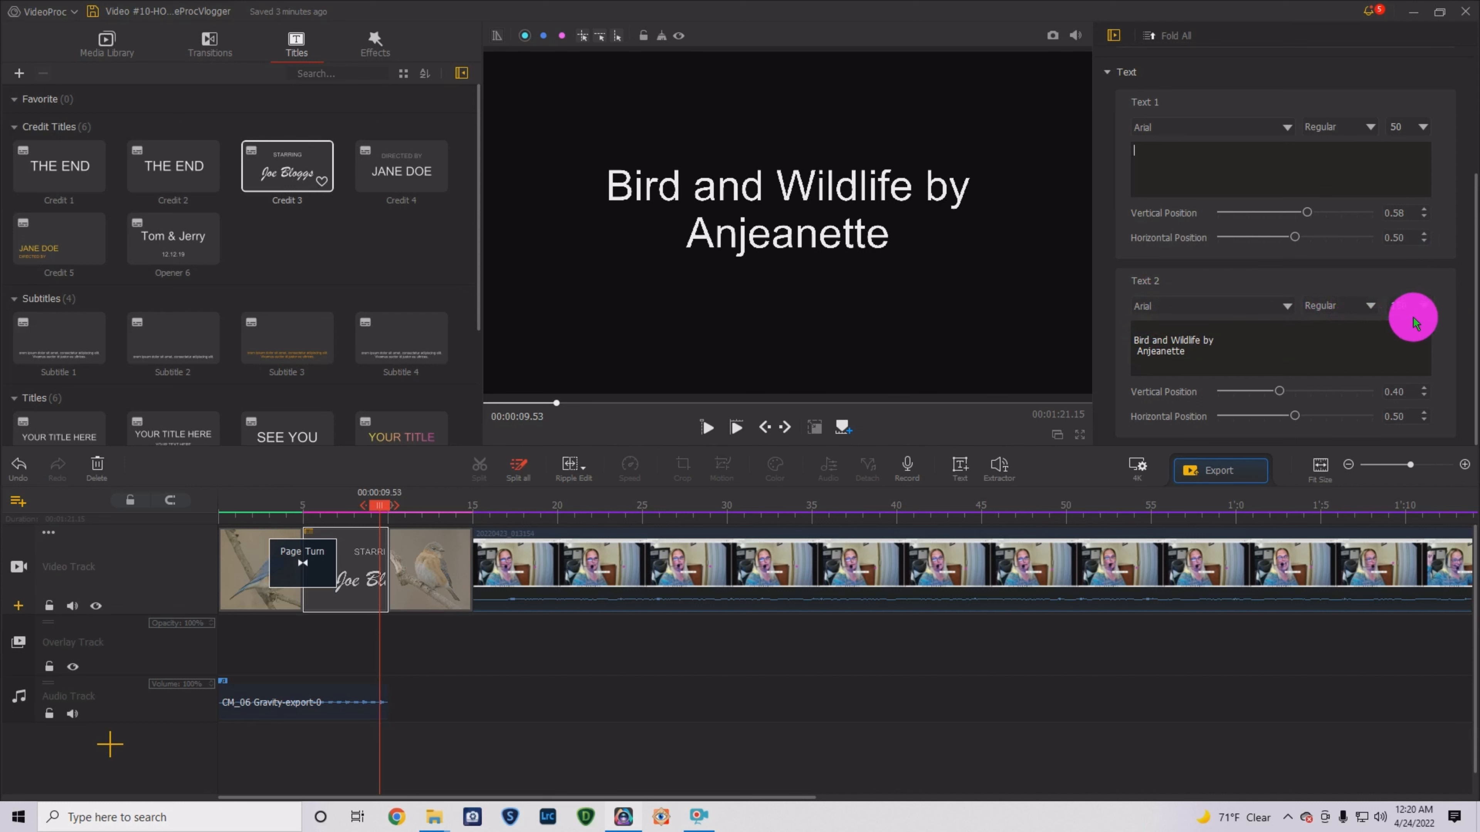
{"action": "left_click", "coordinate": [1423, 306]}
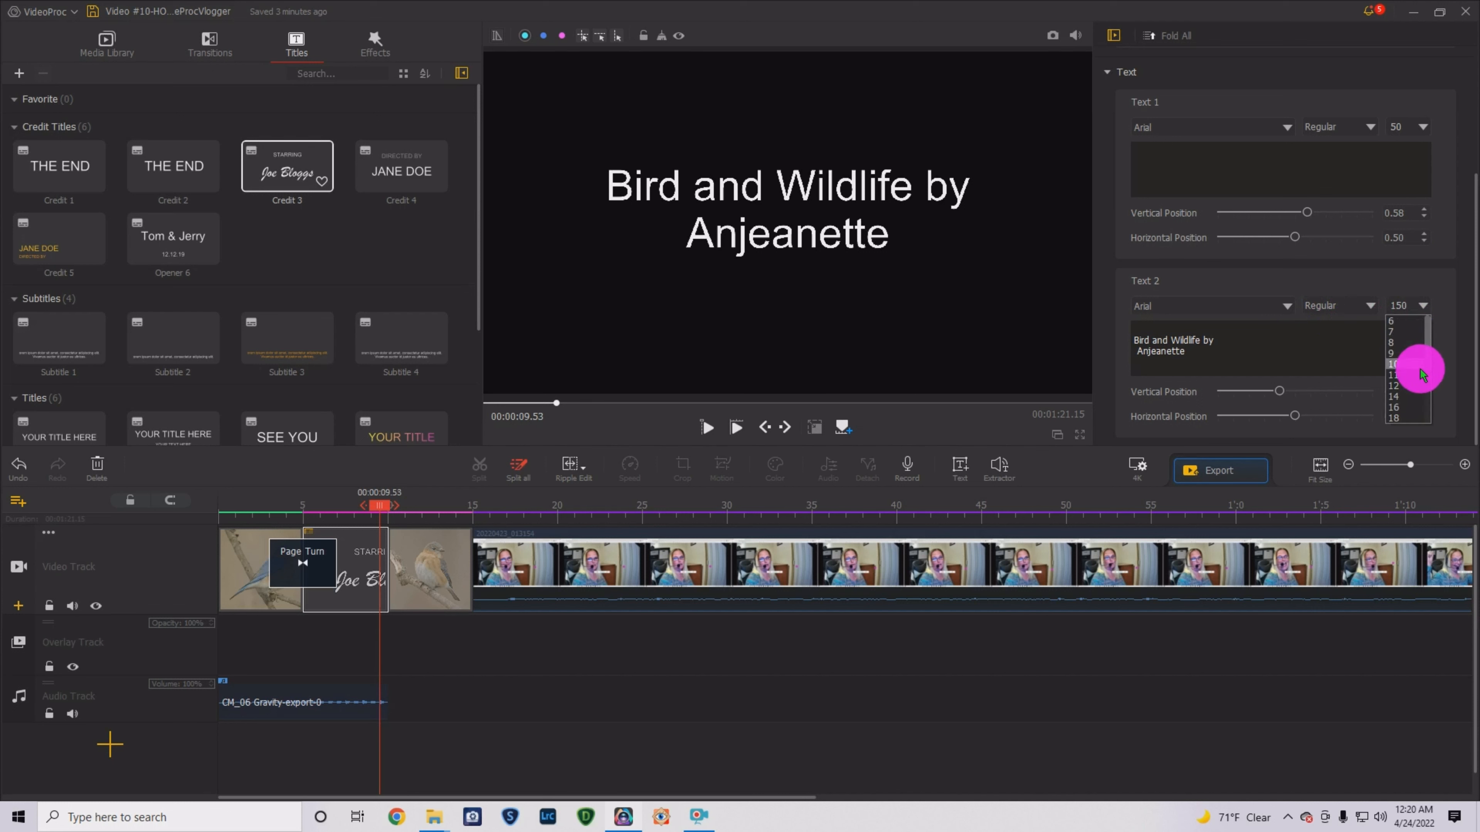
{"action": "left_click", "coordinate": [1406, 304]}
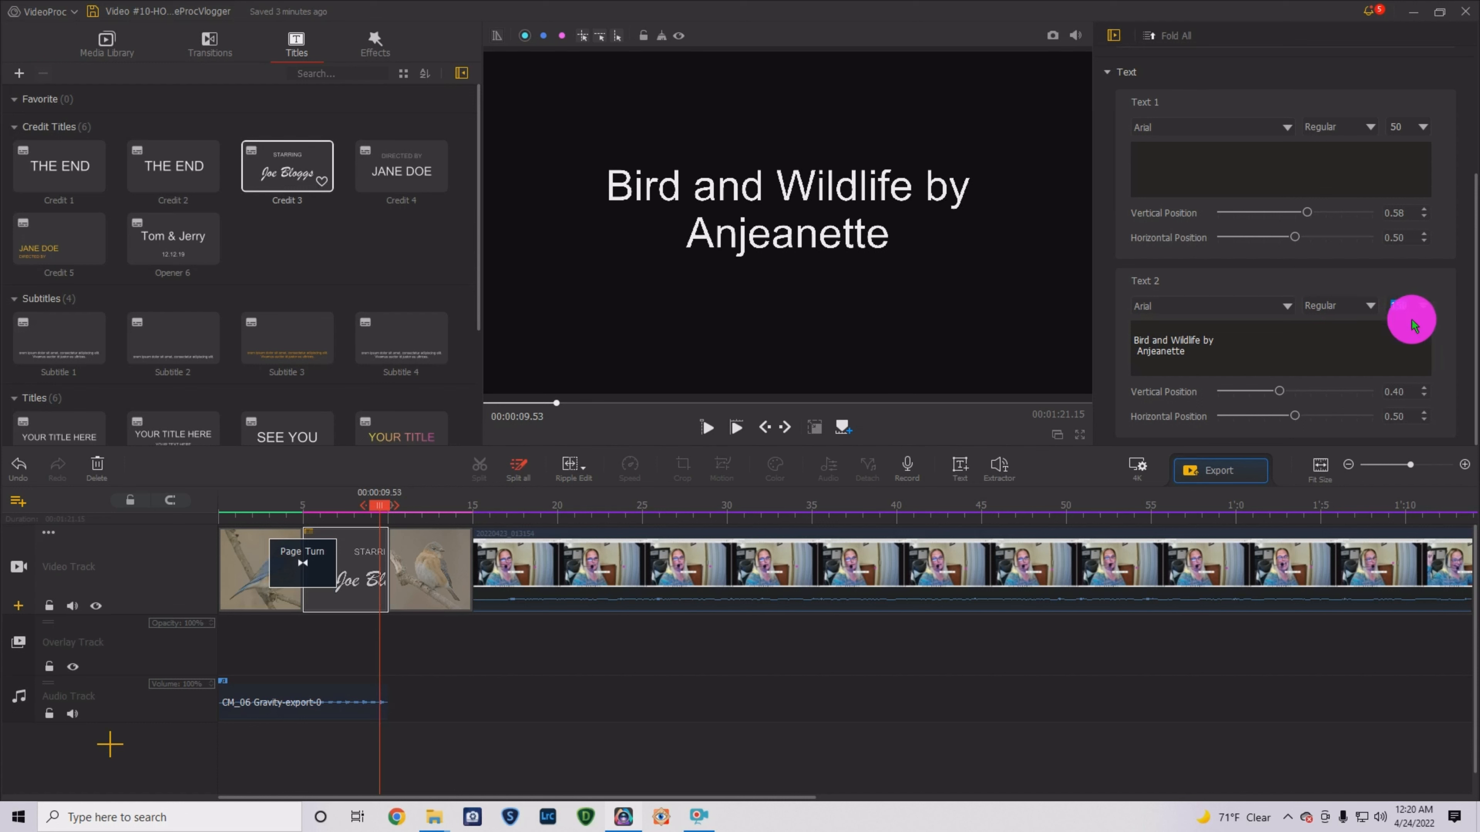
{"action": "type", "text": "120"}
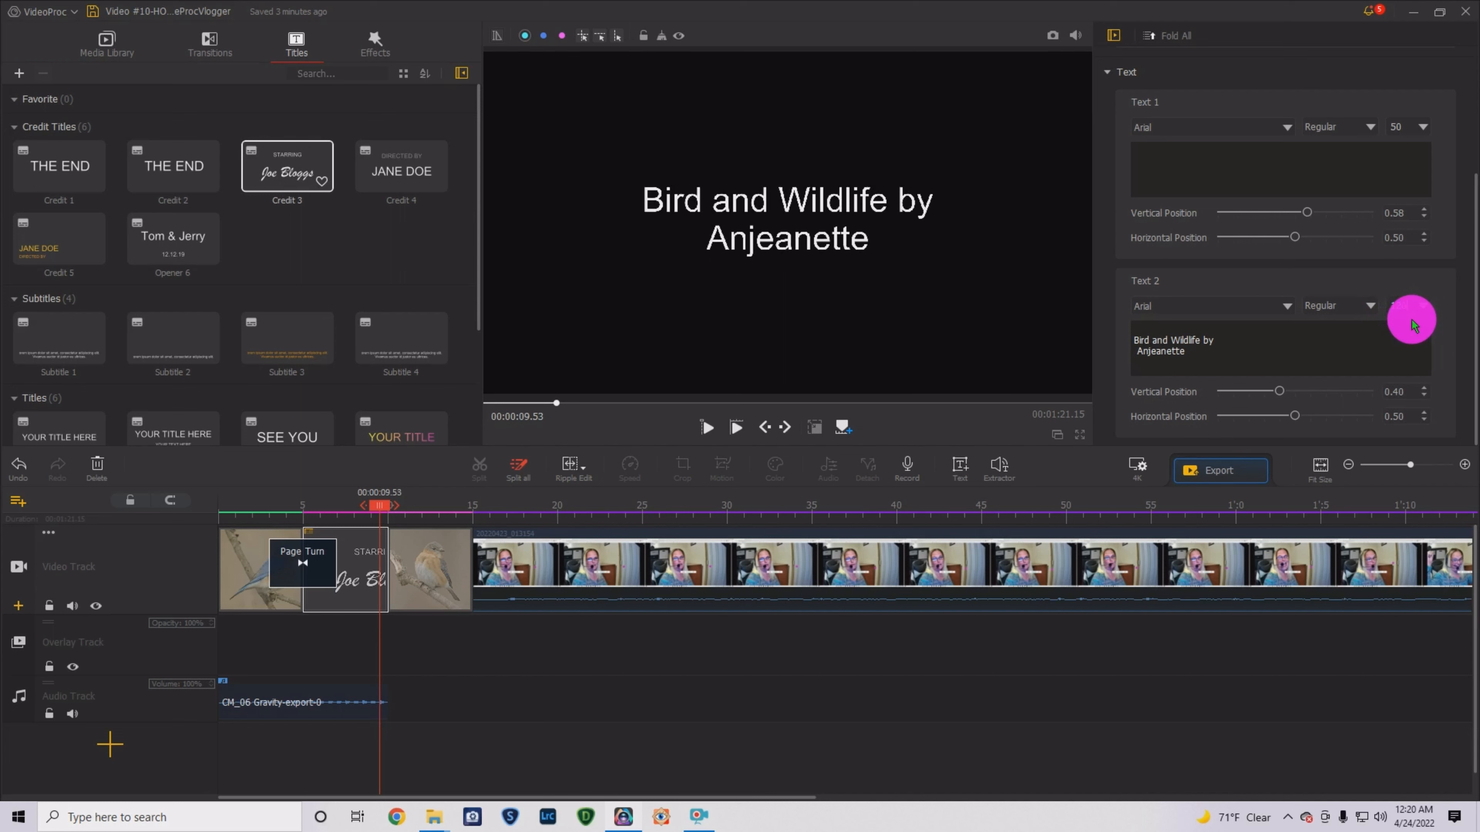
{"action": "left_click", "coordinate": [1330, 362]}
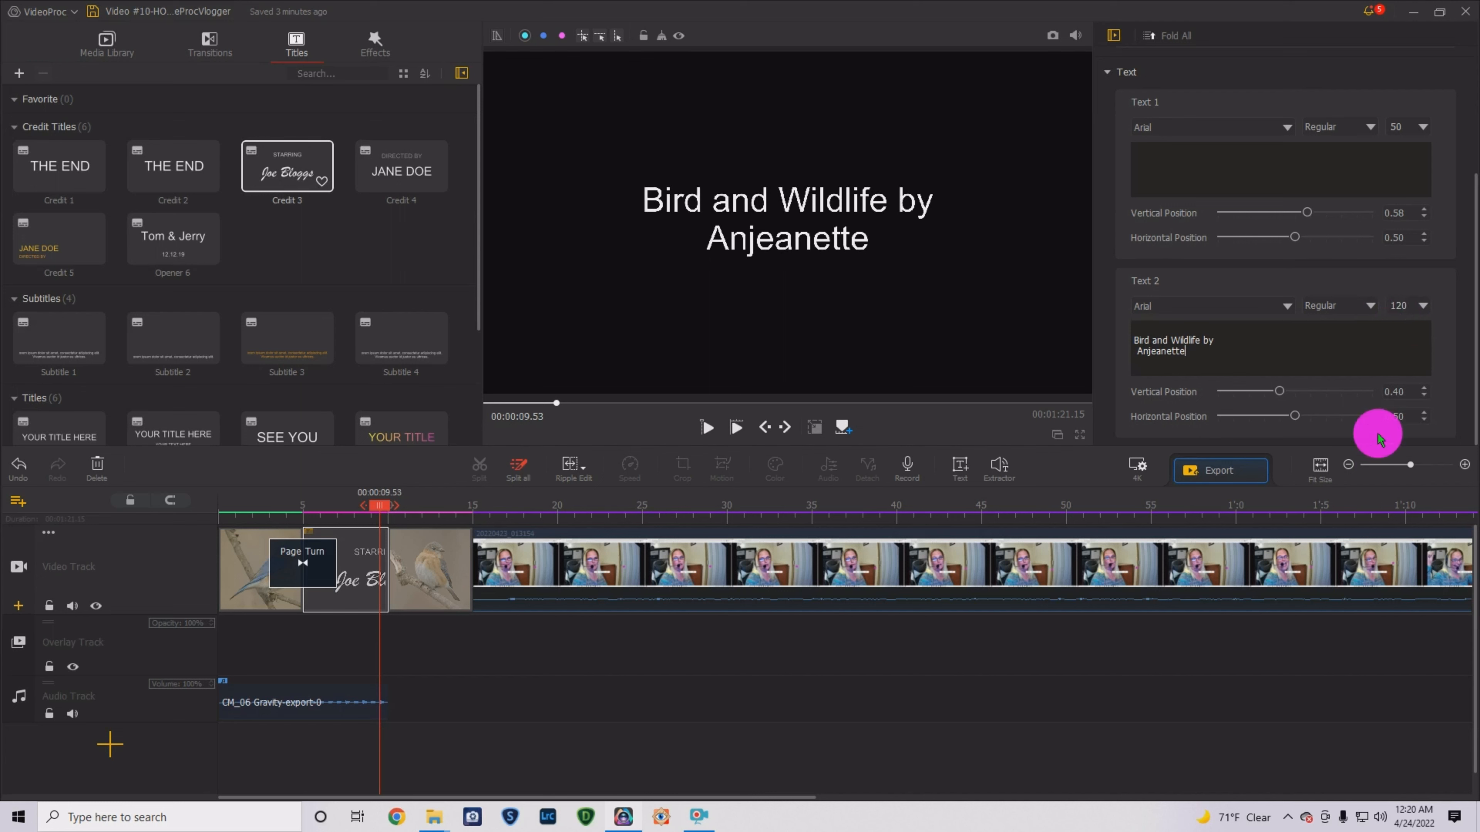
{"action": "scroll", "coordinate": [1411, 323], "scroll_direction": "up", "scroll_amount": 3}
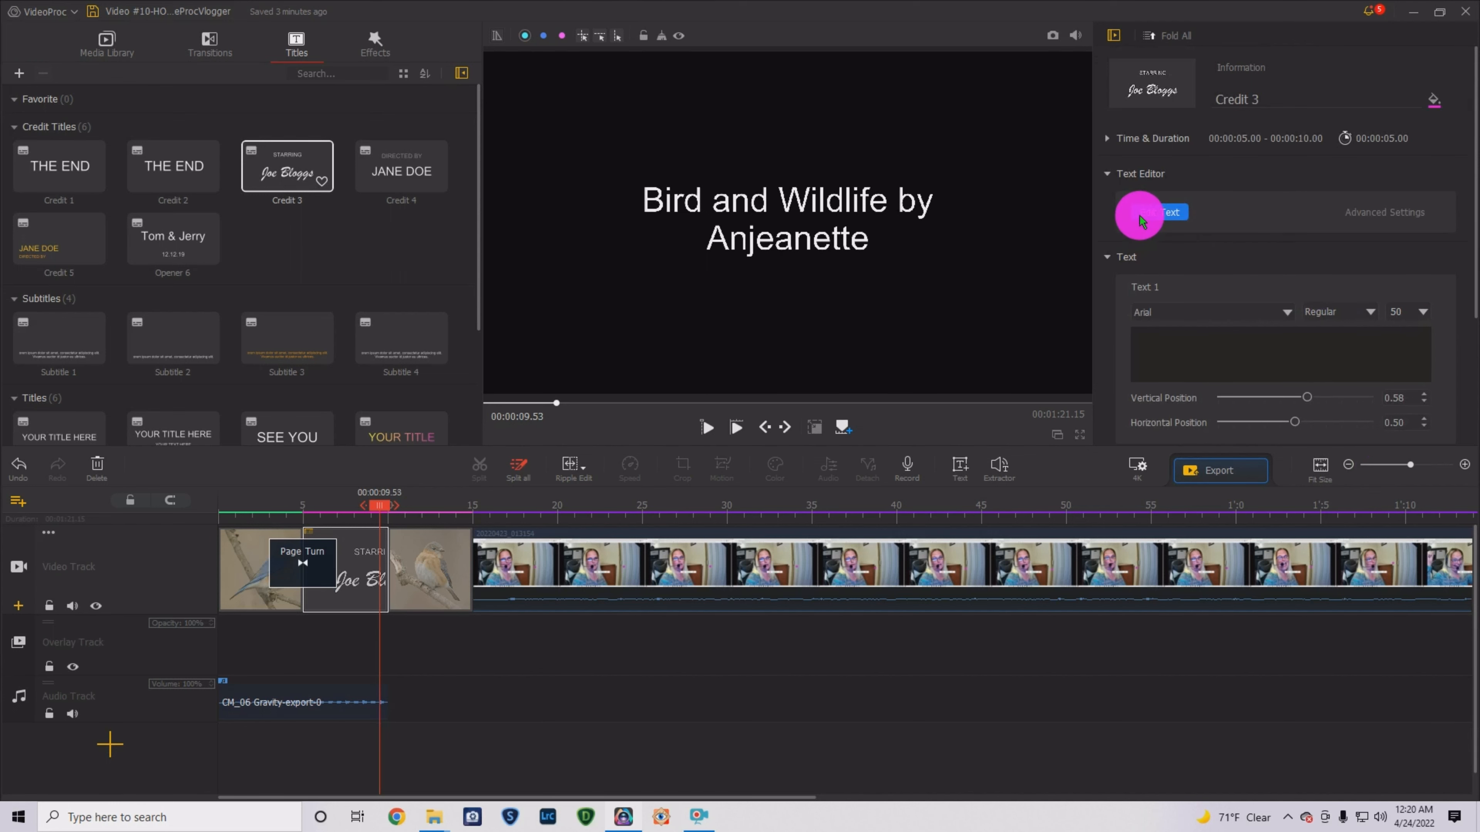
- Check the credit text in the title's Edit Text editor, then close it
{"action": "left_click", "coordinate": [1183, 213]}
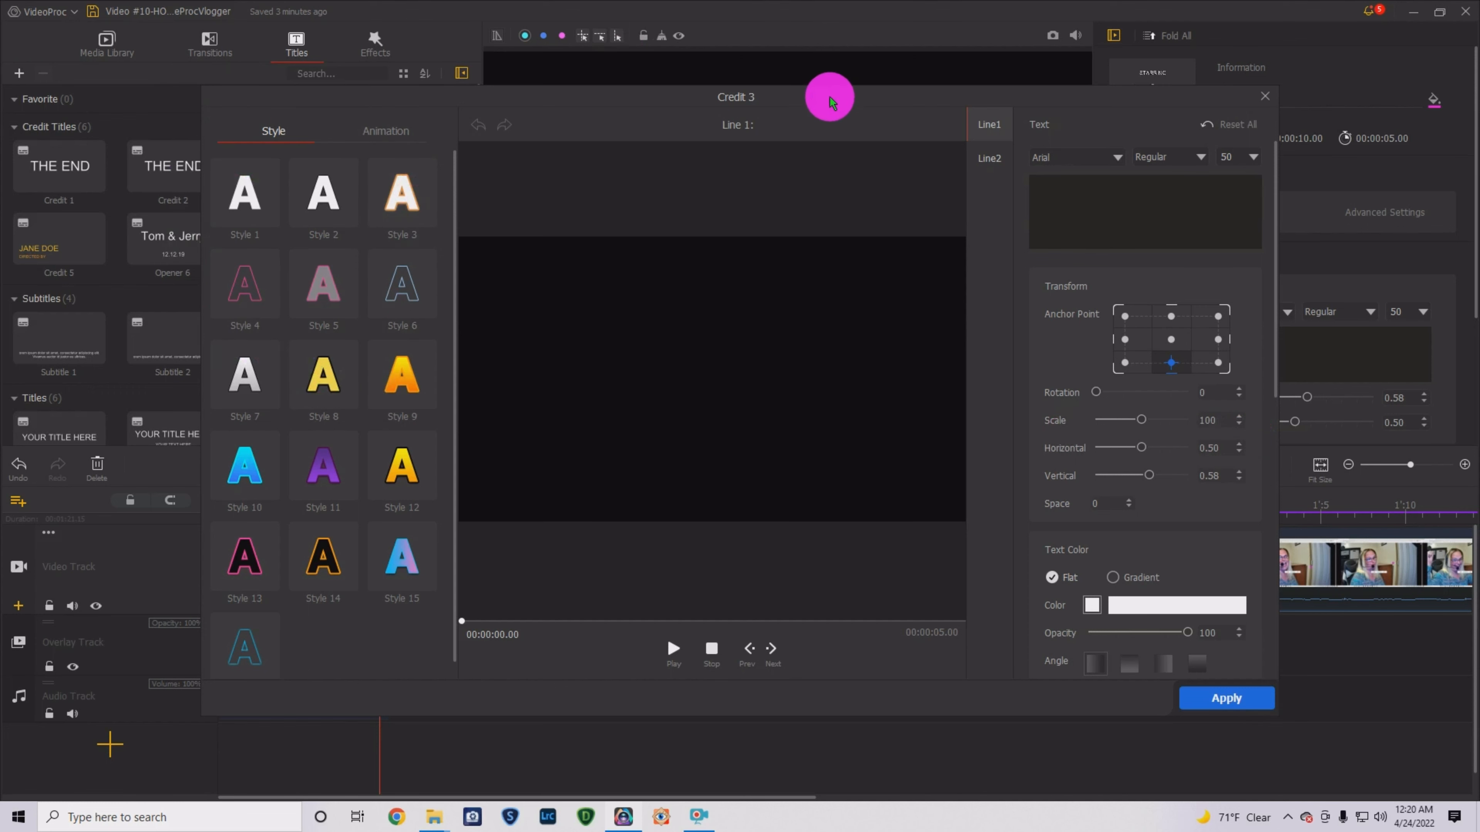
{"action": "mouse_move", "coordinate": [833, 98]}
{"action": "left_mouse_down"}
{"action": "mouse_move", "coordinate": [939, 281]}
{"action": "mouse_move", "coordinate": [500, 99]}
{"action": "mouse_move", "coordinate": [874, 106]}
{"action": "mouse_move", "coordinate": [843, 95]}
{"action": "left_mouse_up"}
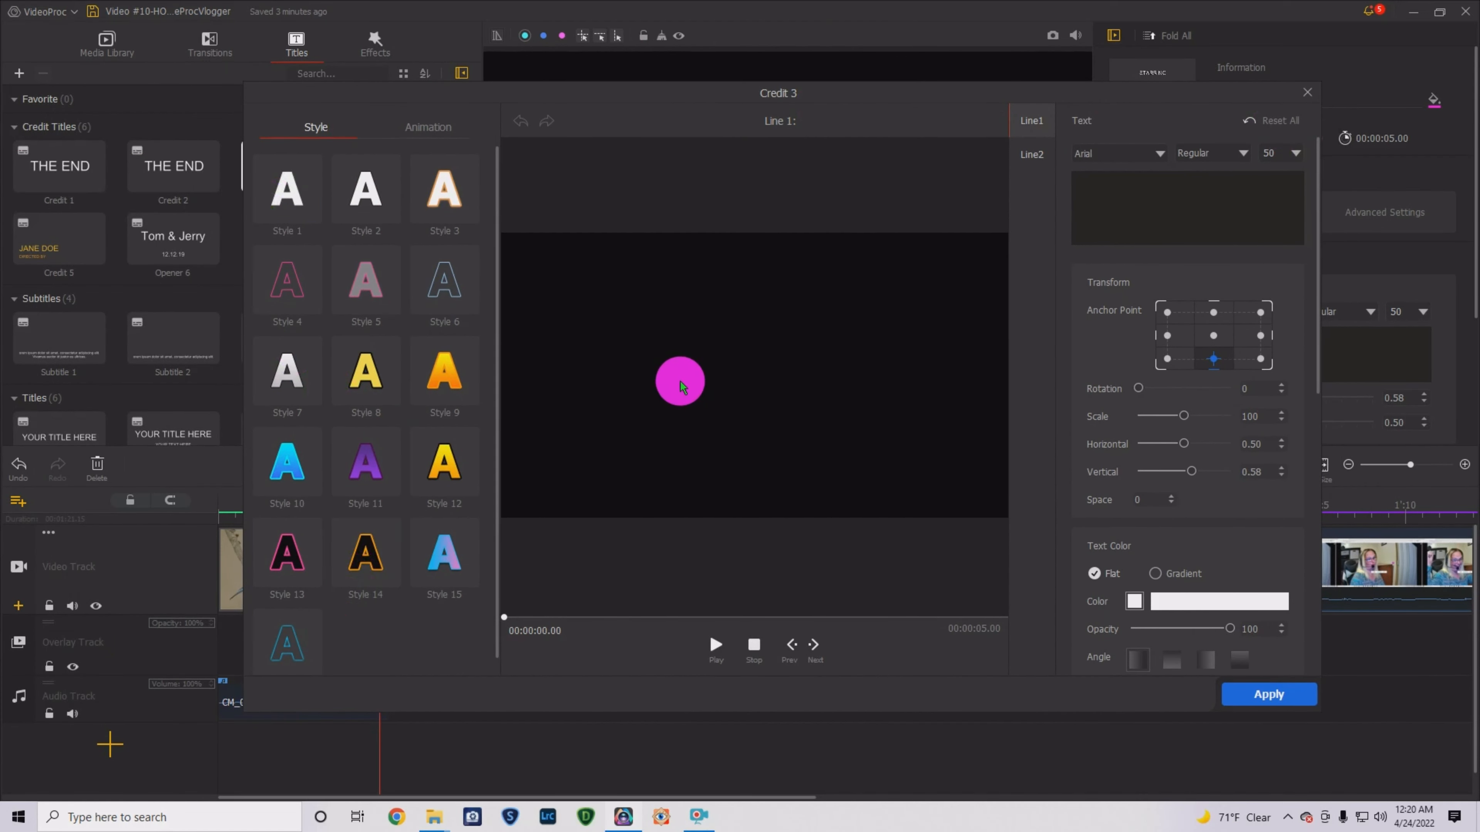
{"action": "left_click", "coordinate": [1307, 93]}
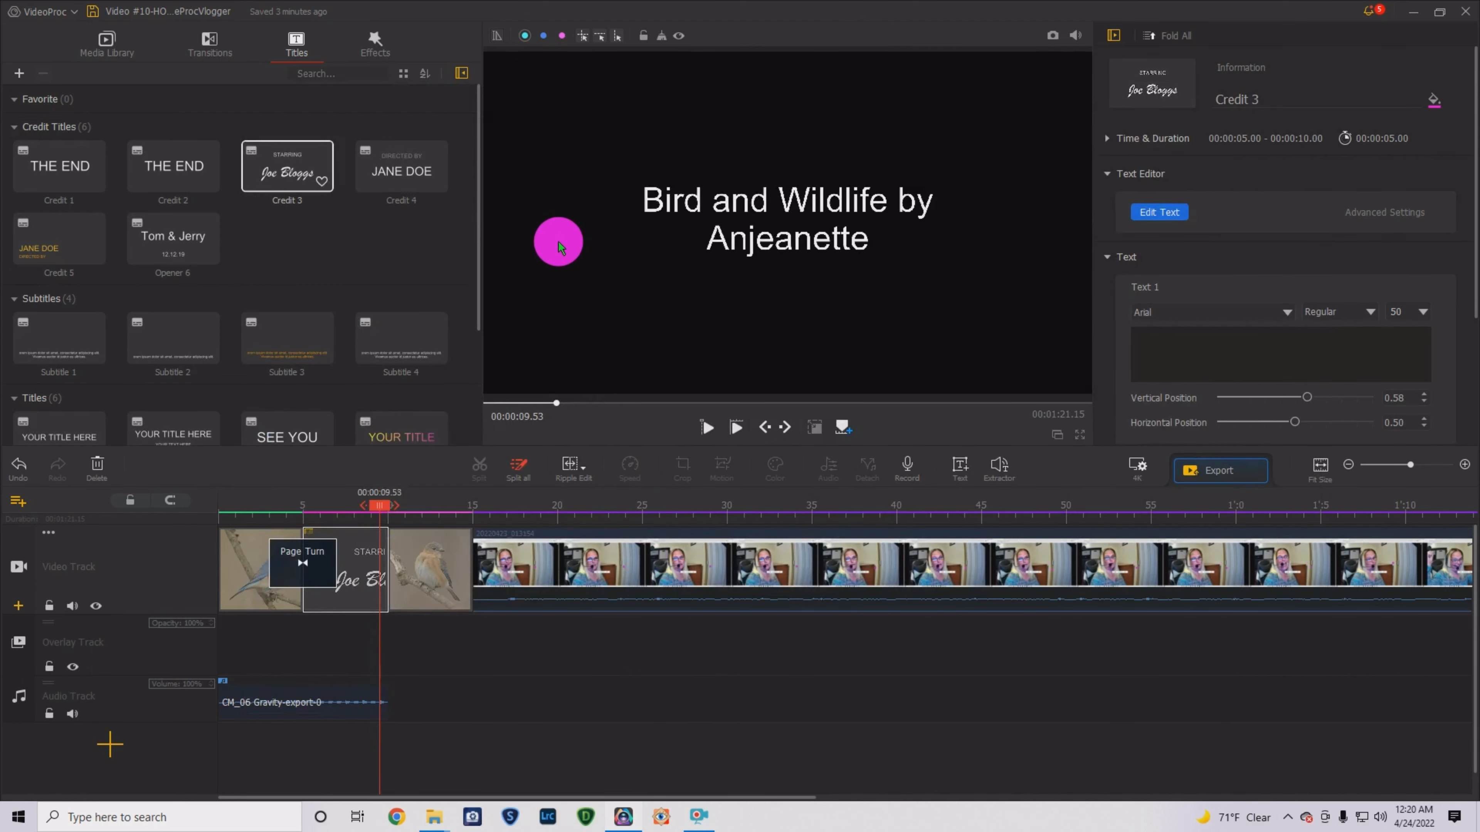
- Play the opening to preview the new Credit 3 title
{"action": "left_click", "coordinate": [252, 569]}
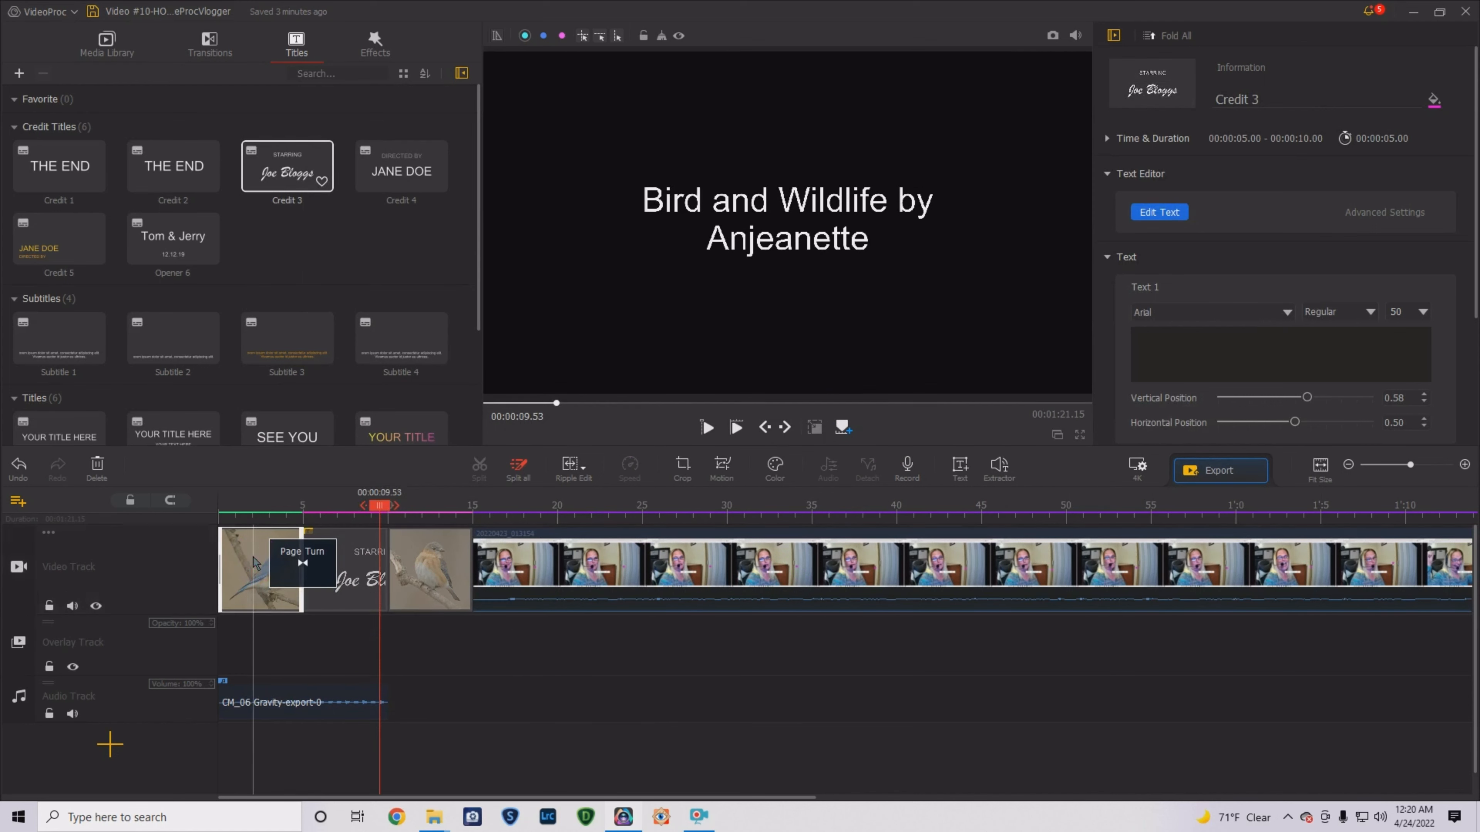
{"action": "key", "text": "space"}
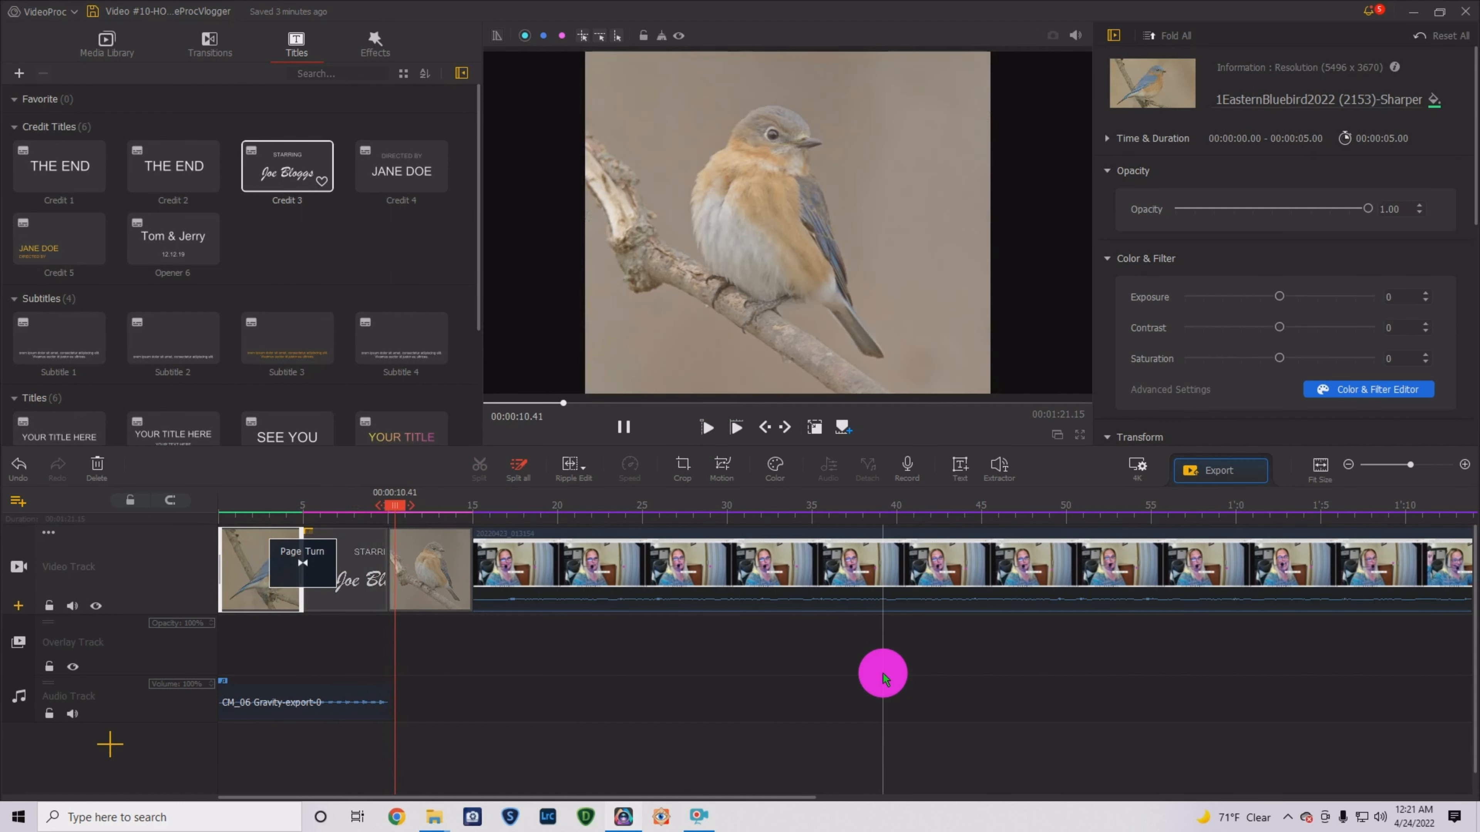
{"action": "left_click", "coordinate": [624, 428]}
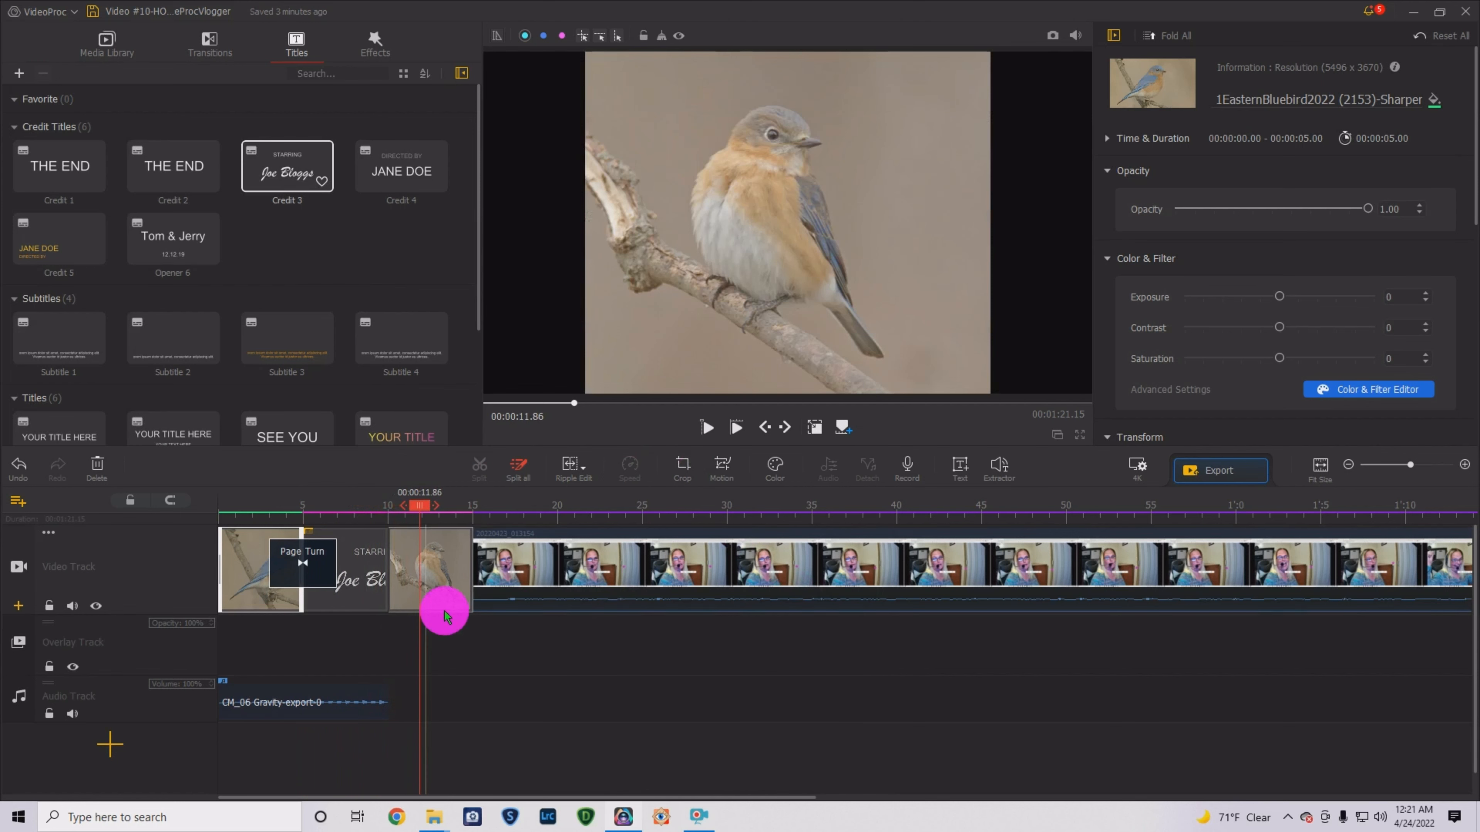
- Browse the Effects library's 61 filters, such as Border, Fire and Kaleidoscope
{"action": "left_click", "coordinate": [380, 46]}
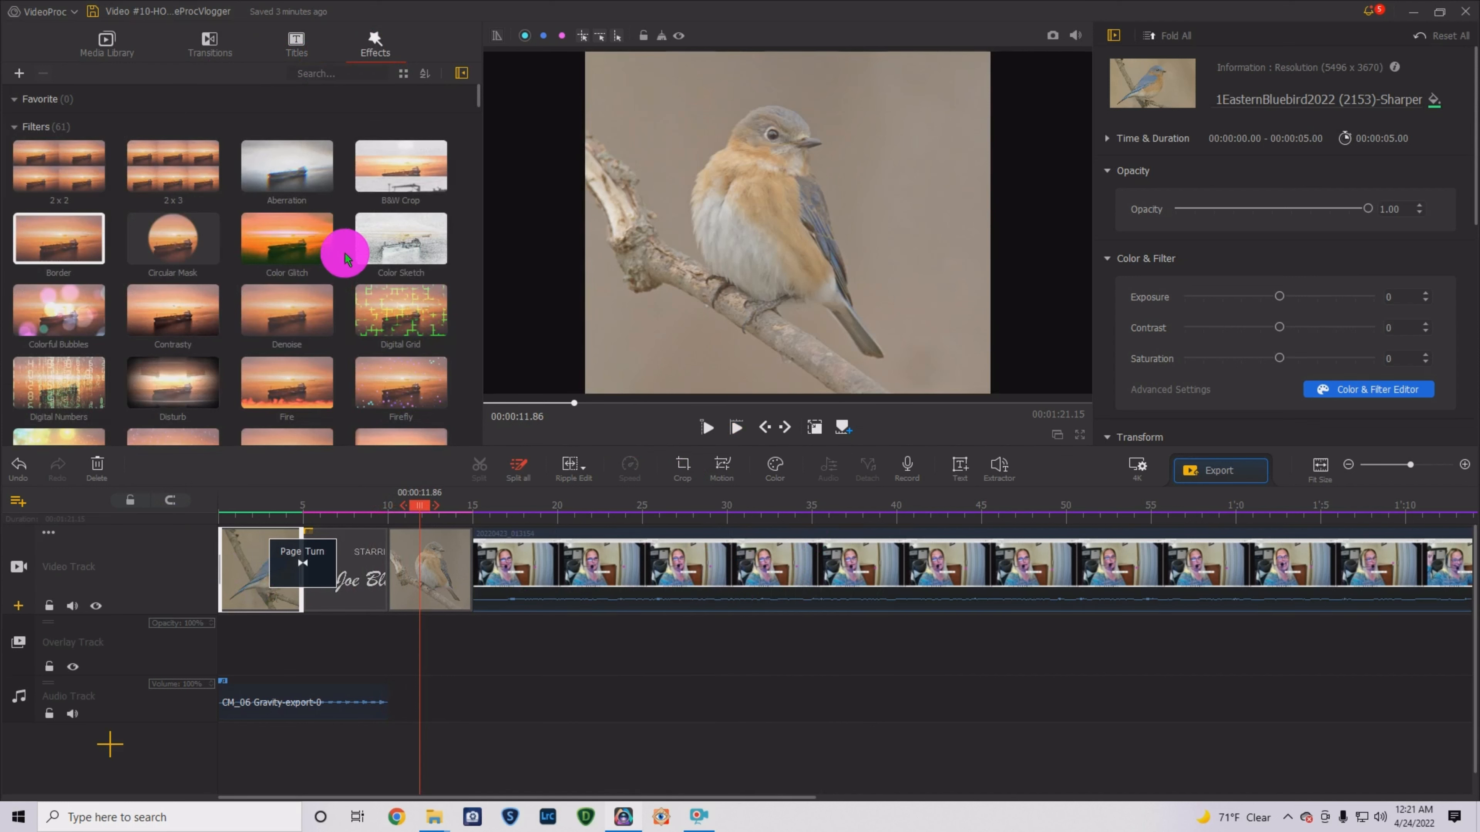
{"action": "scroll", "coordinate": [345, 257], "scroll_direction": "down", "scroll_amount": 2}
{"action": "scroll", "coordinate": [344, 253], "scroll_direction": "down", "scroll_amount": 2}
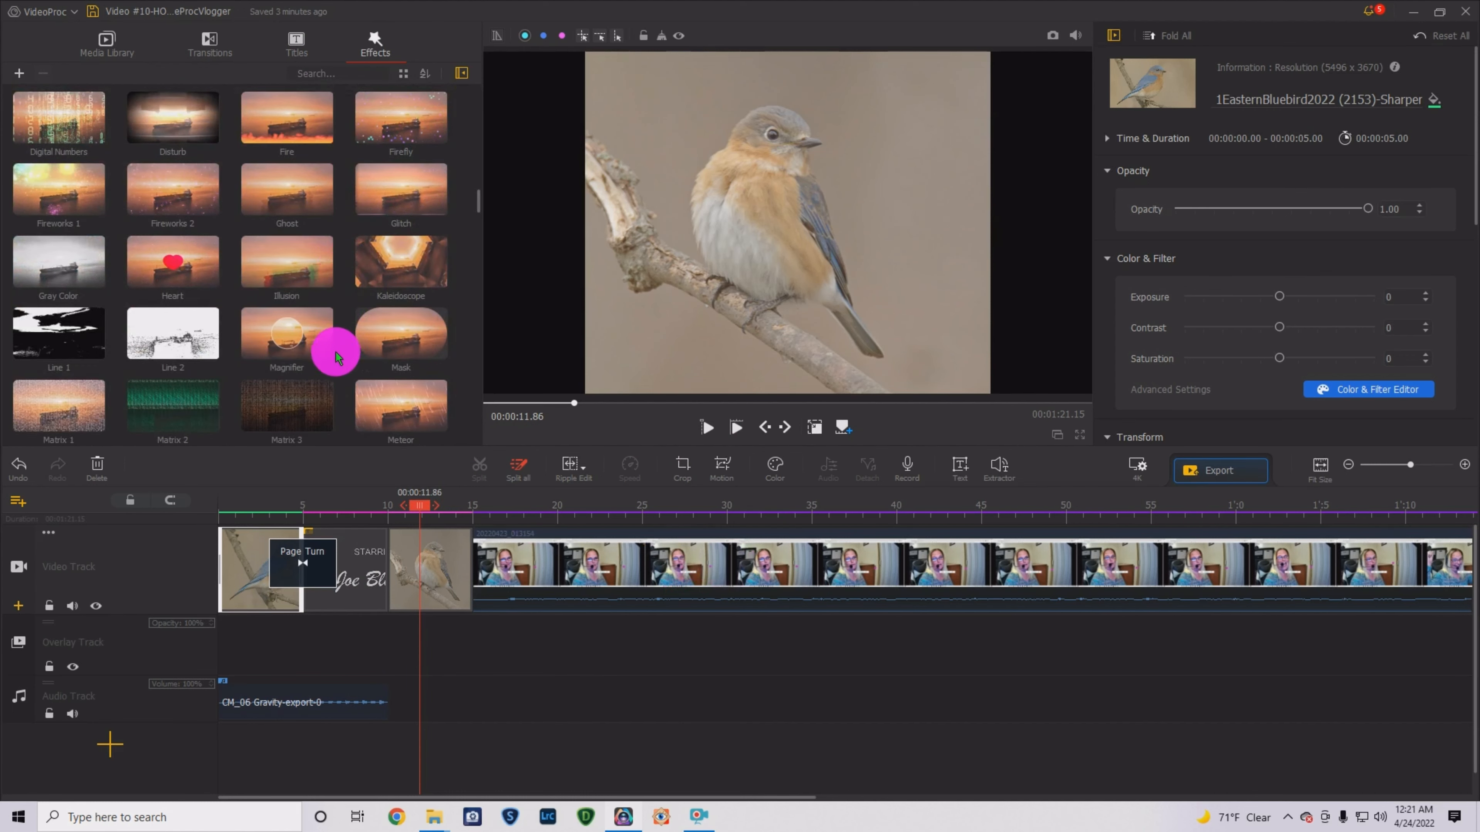
{"action": "scroll", "coordinate": [330, 373], "scroll_direction": "up", "scroll_amount": 2}
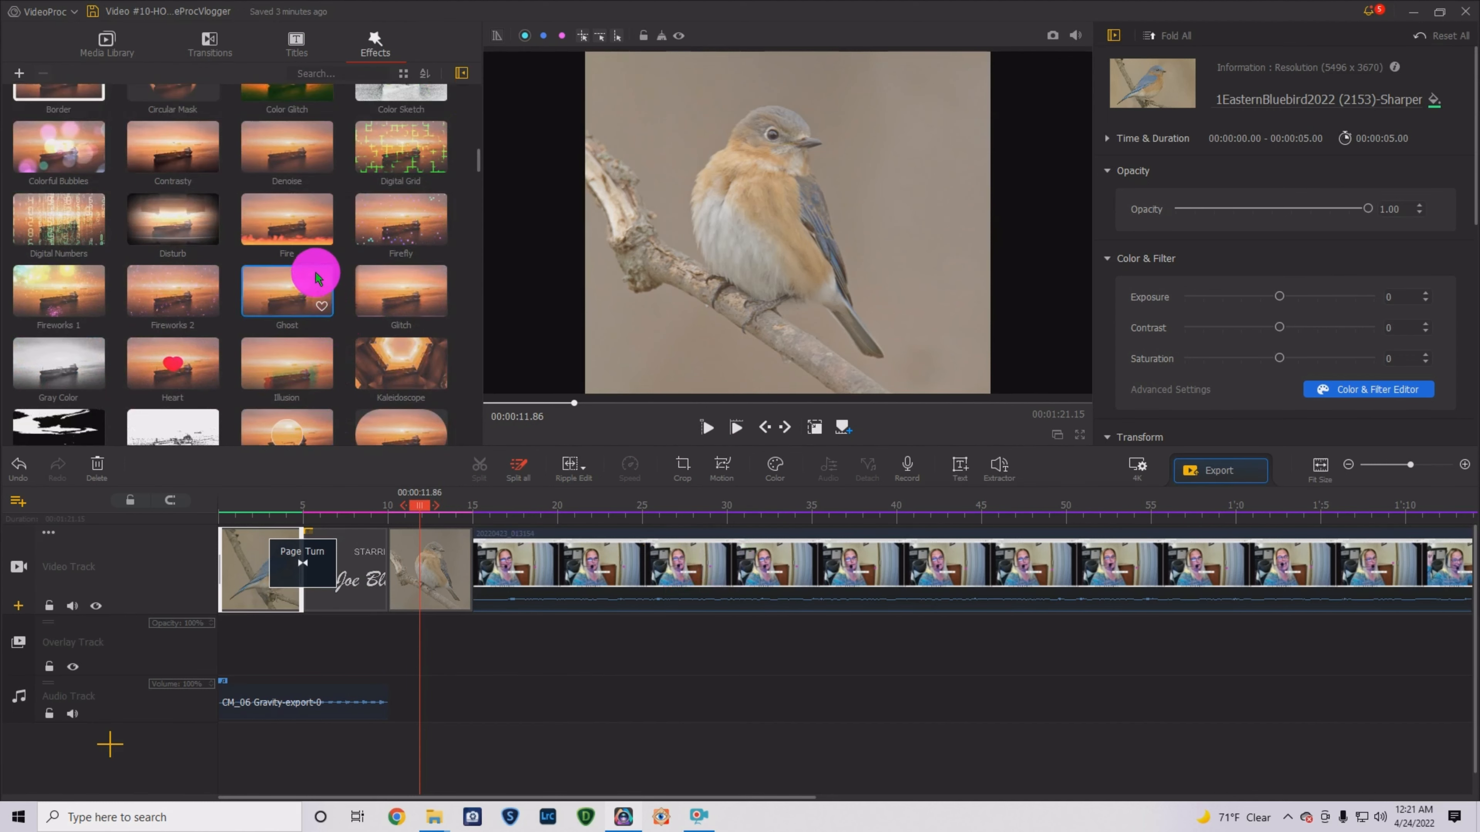
{"action": "scroll", "coordinate": [327, 303], "scroll_direction": "up", "scroll_amount": 2}
{"action": "scroll", "coordinate": [333, 322], "scroll_direction": "up", "scroll_amount": 1}
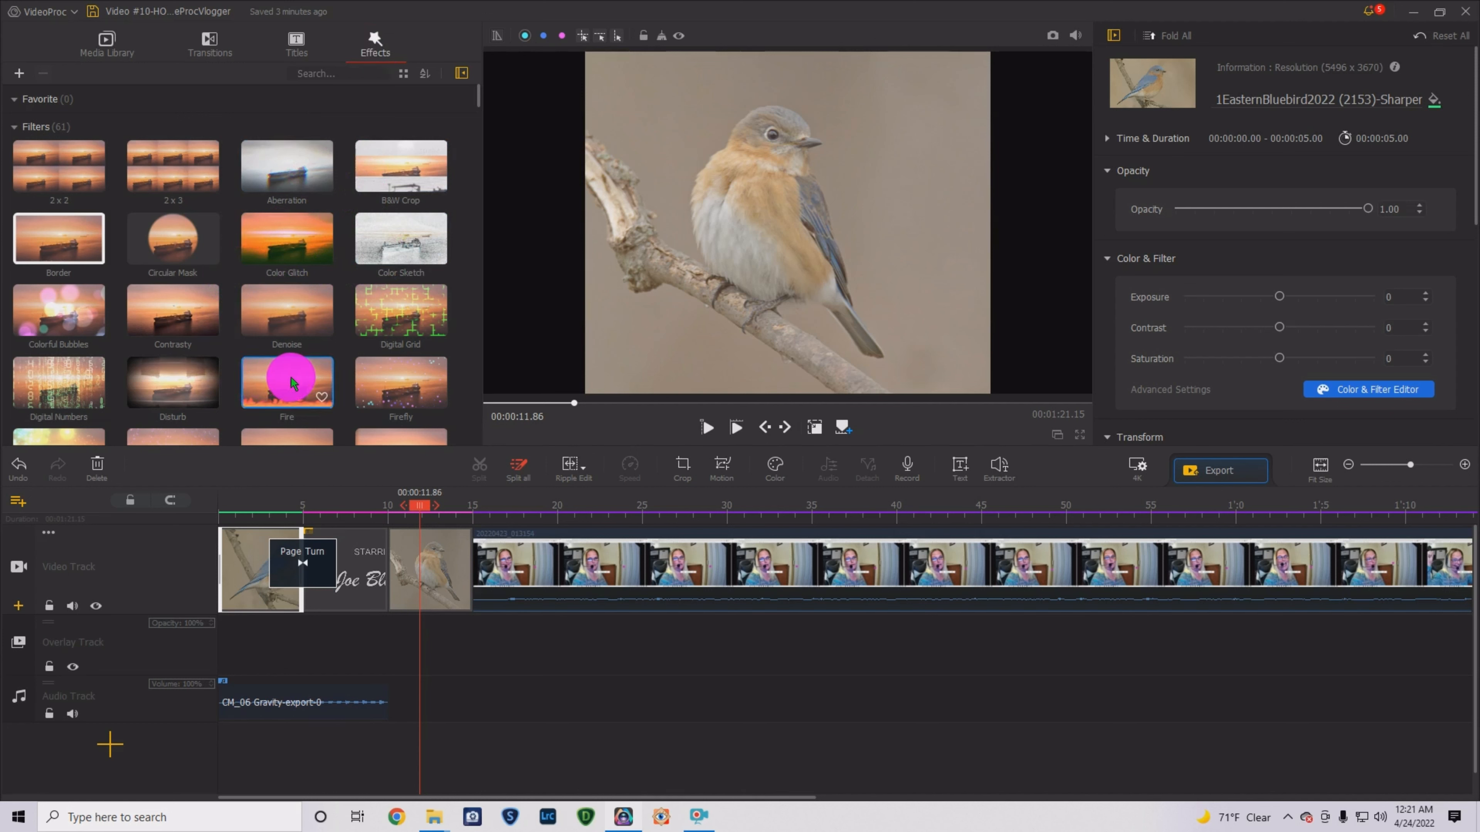
{"action": "scroll", "coordinate": [320, 307], "scroll_direction": "down", "scroll_amount": 2}
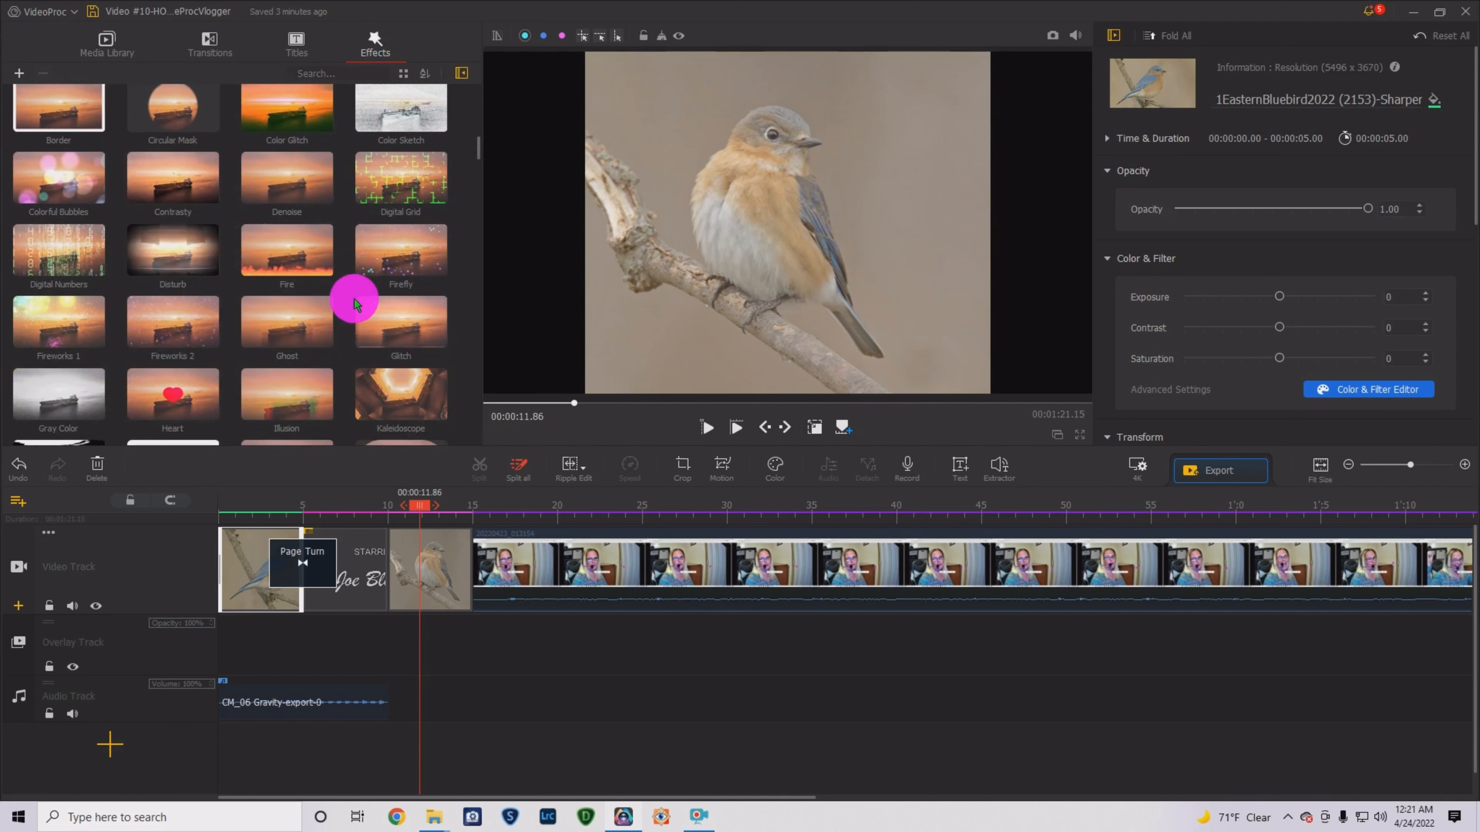
{"action": "scroll", "coordinate": [421, 300], "scroll_direction": "down", "scroll_amount": 2}
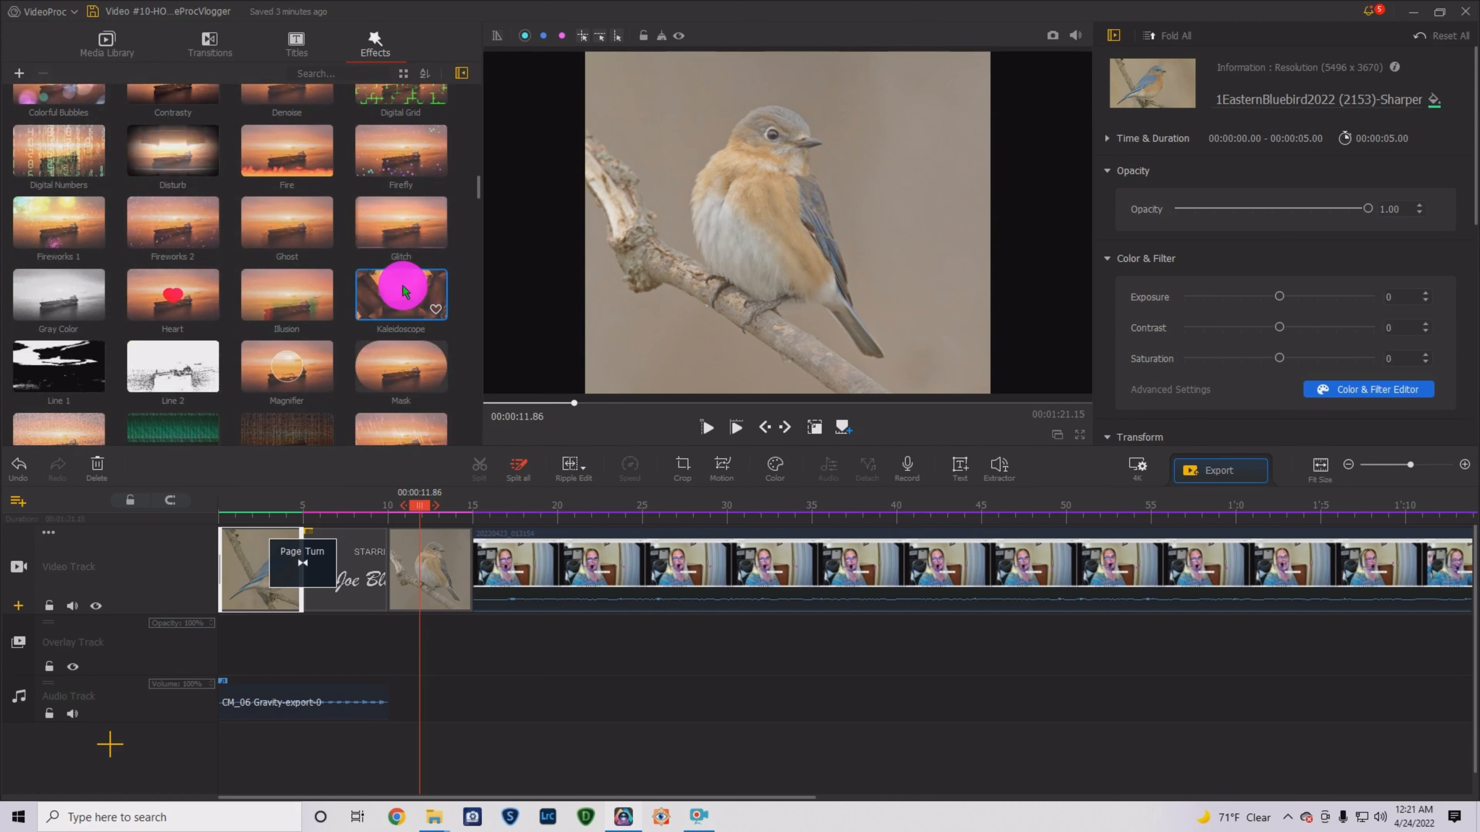
- Add the Mask effect over the opening, preview it, then delete it
{"action": "left_click_drag", "start_coordinate": [304, 398], "coordinate": [233, 583]}
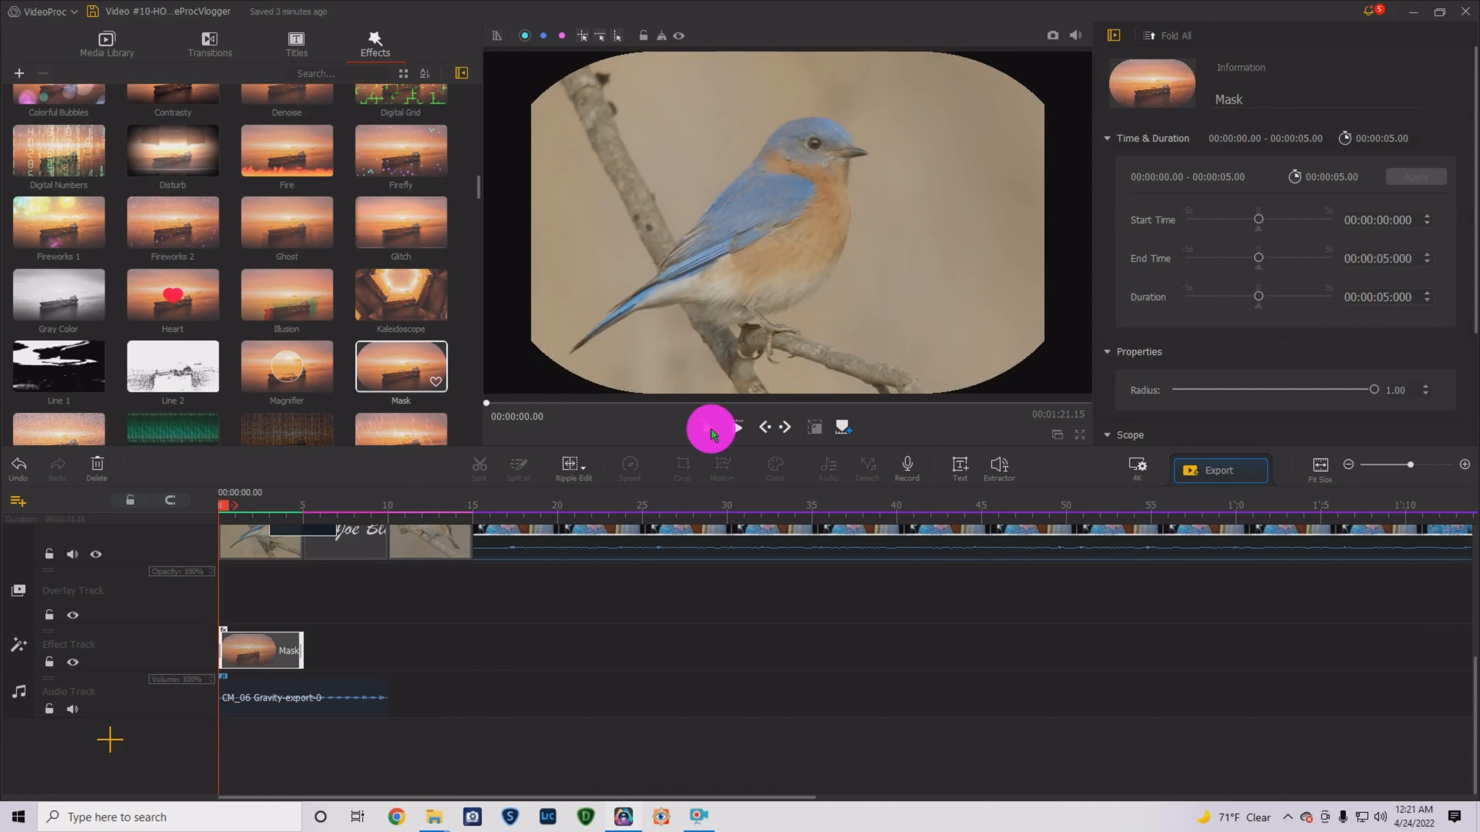
{"action": "left_click", "coordinate": [709, 428]}
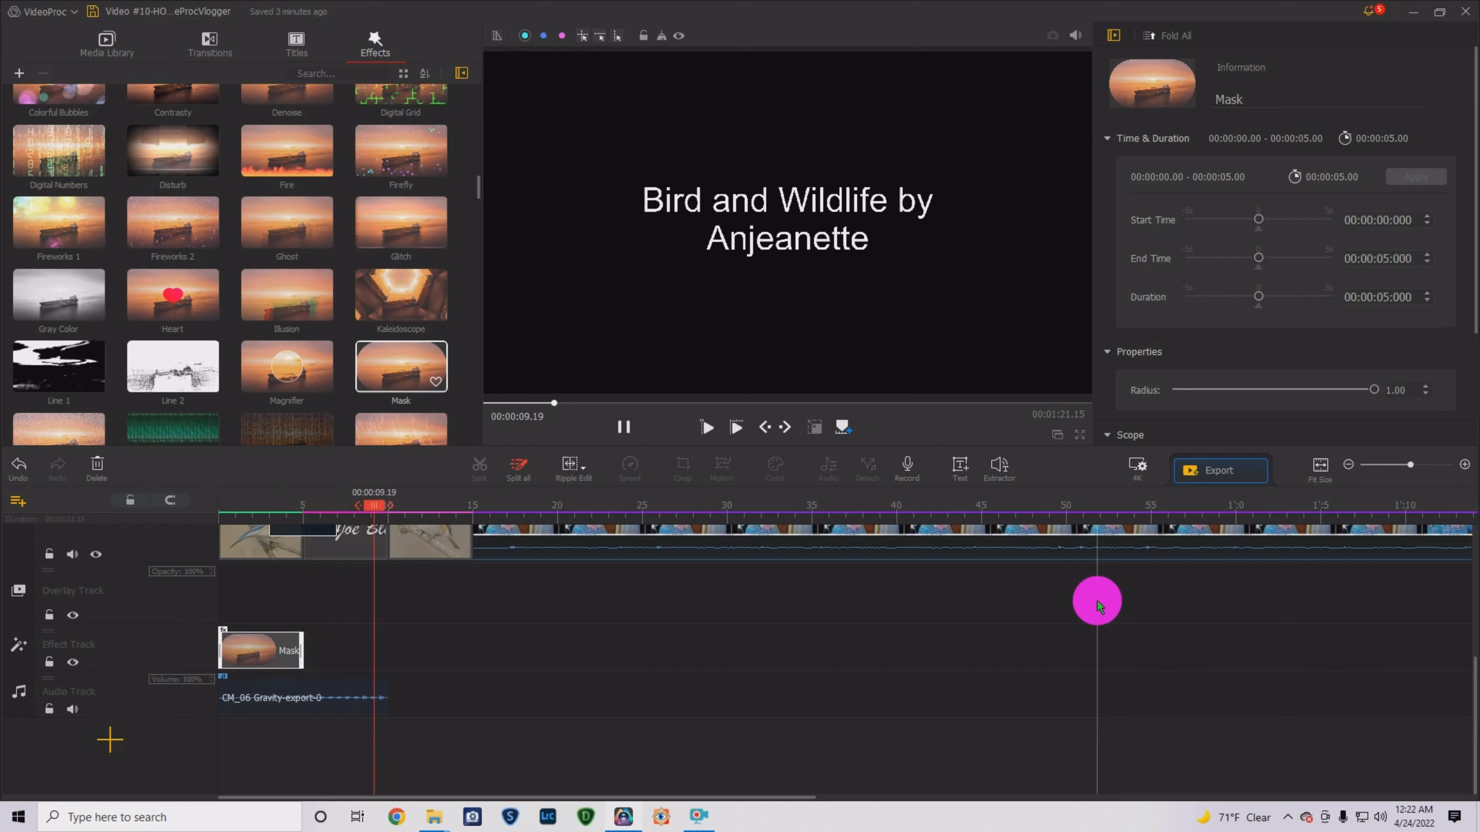
{"action": "left_click", "coordinate": [622, 425]}
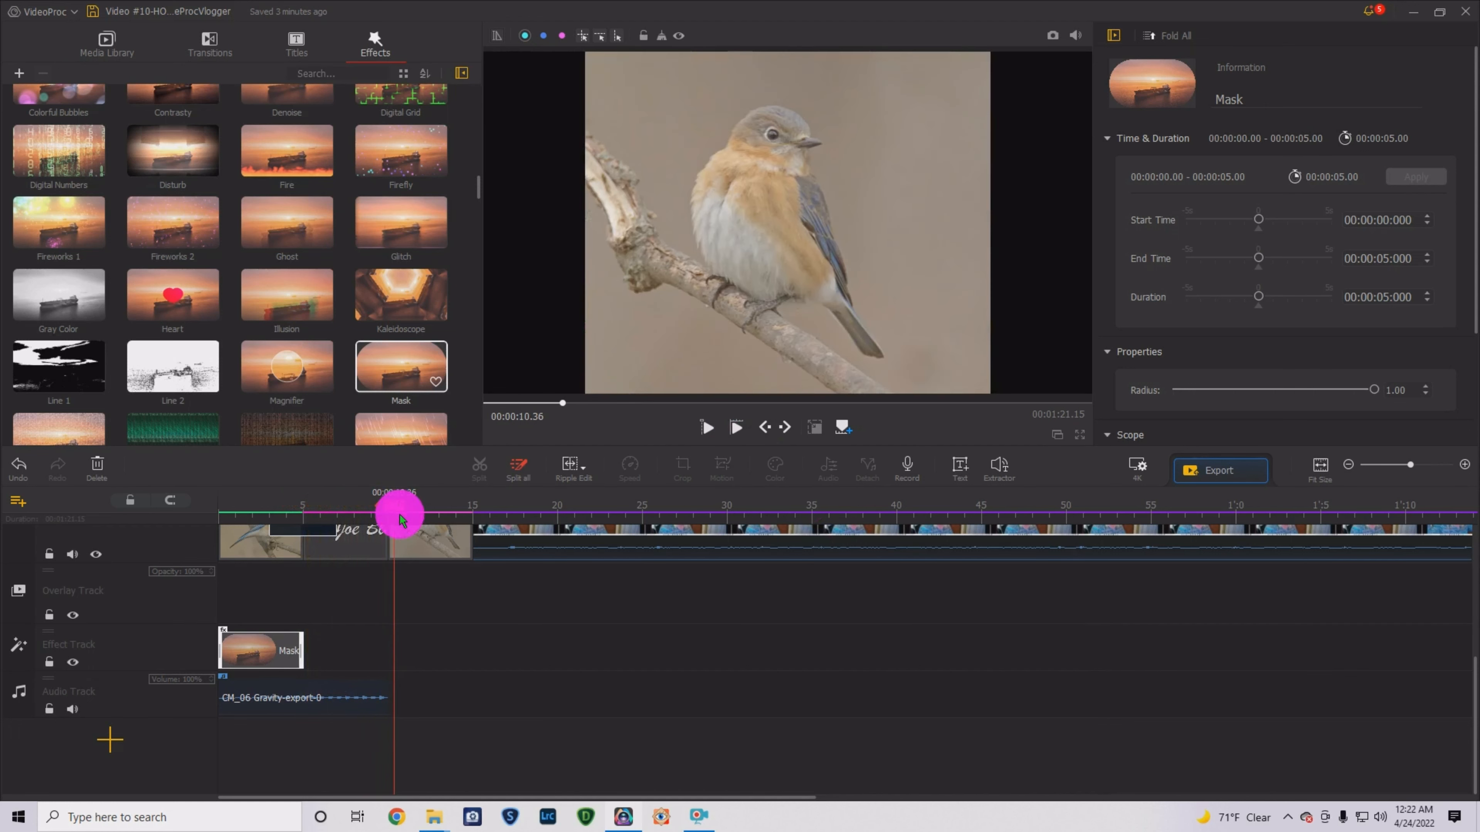
{"action": "left_click_drag", "start_coordinate": [399, 515], "coordinate": [217, 502]}
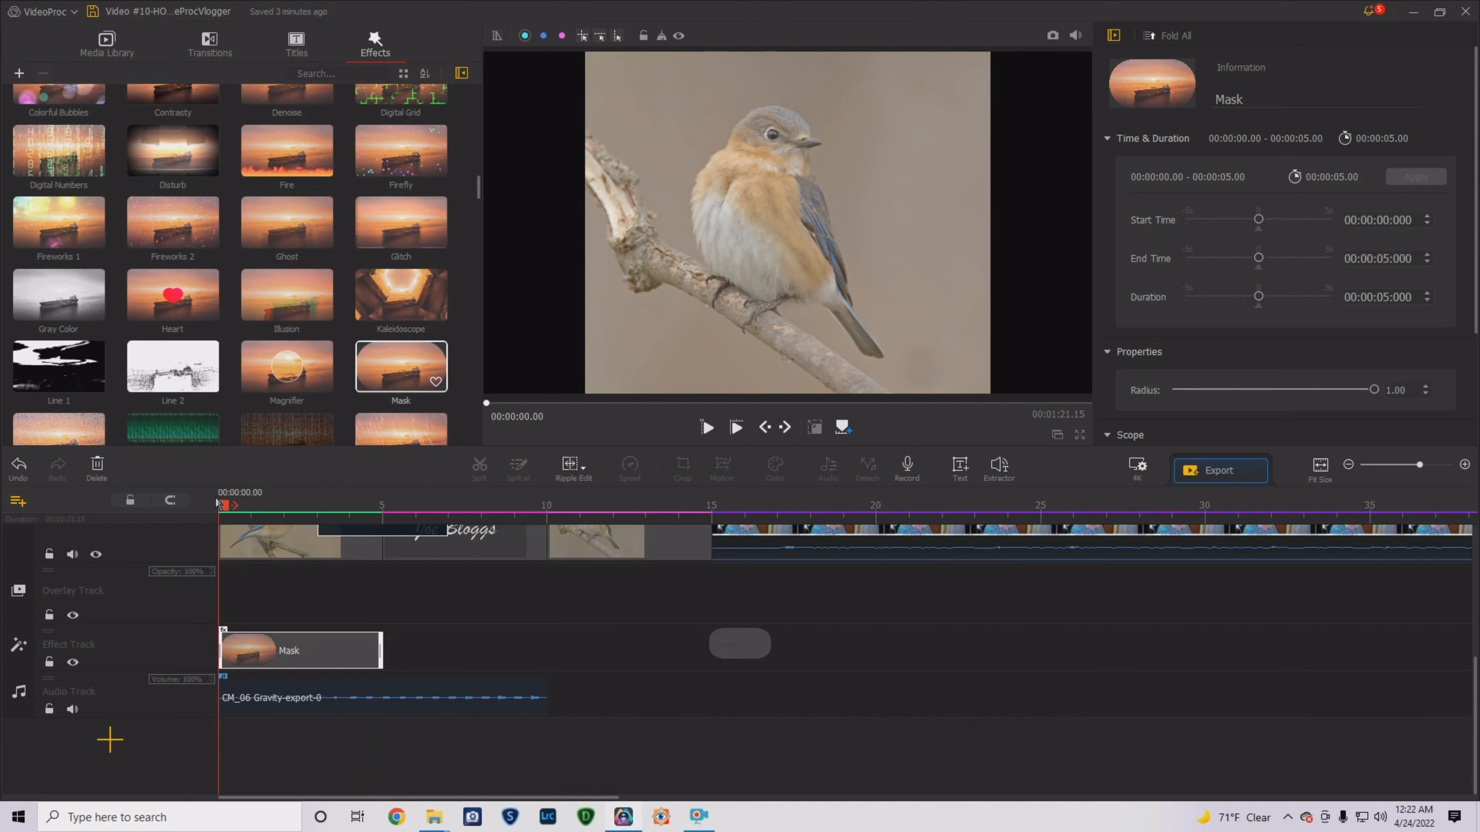
{"action": "left_click", "coordinate": [325, 629]}
{"action": "left_click", "coordinate": [407, 652]}
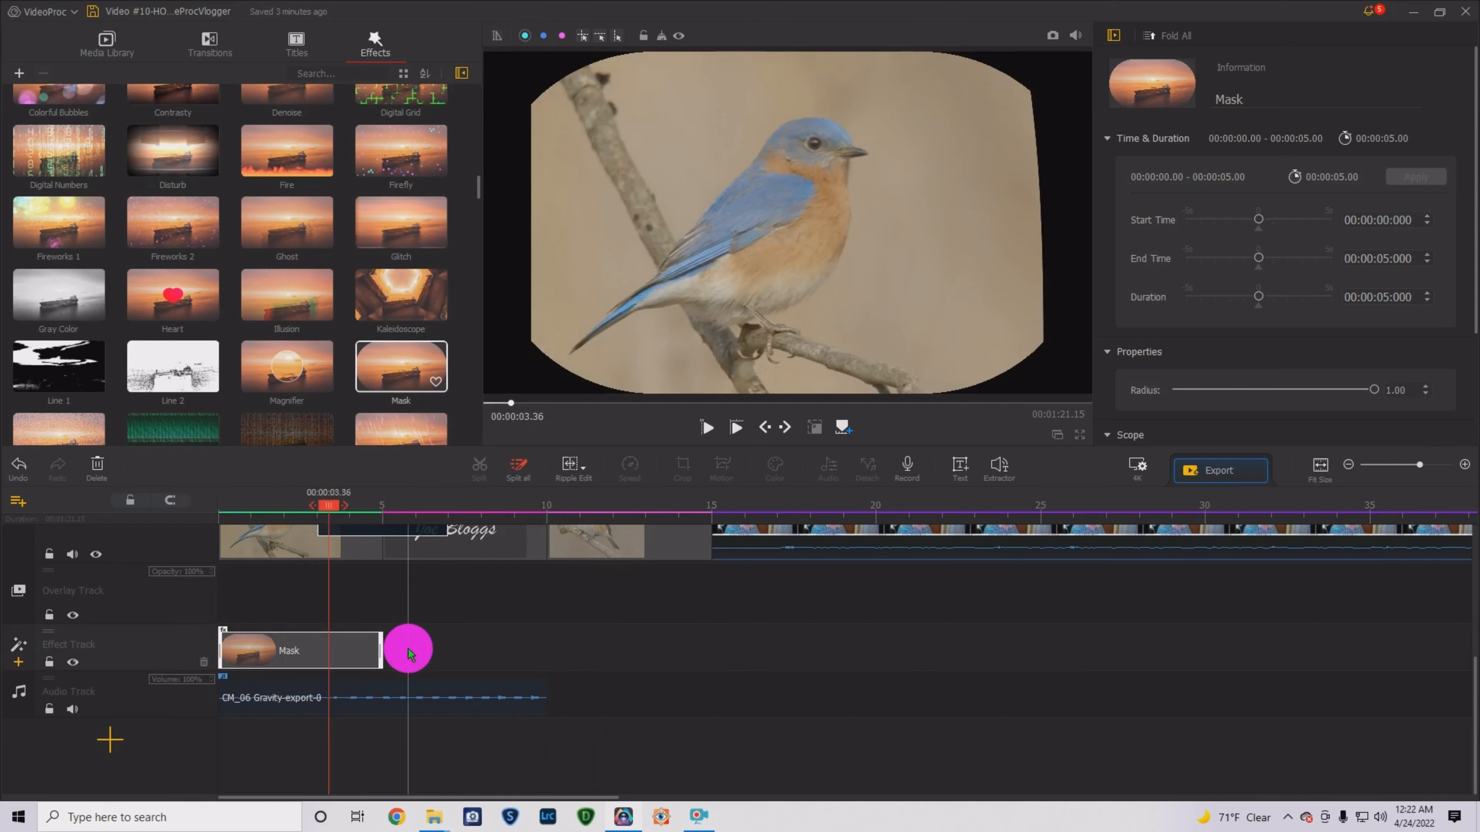
{"action": "key", "text": "Delete"}
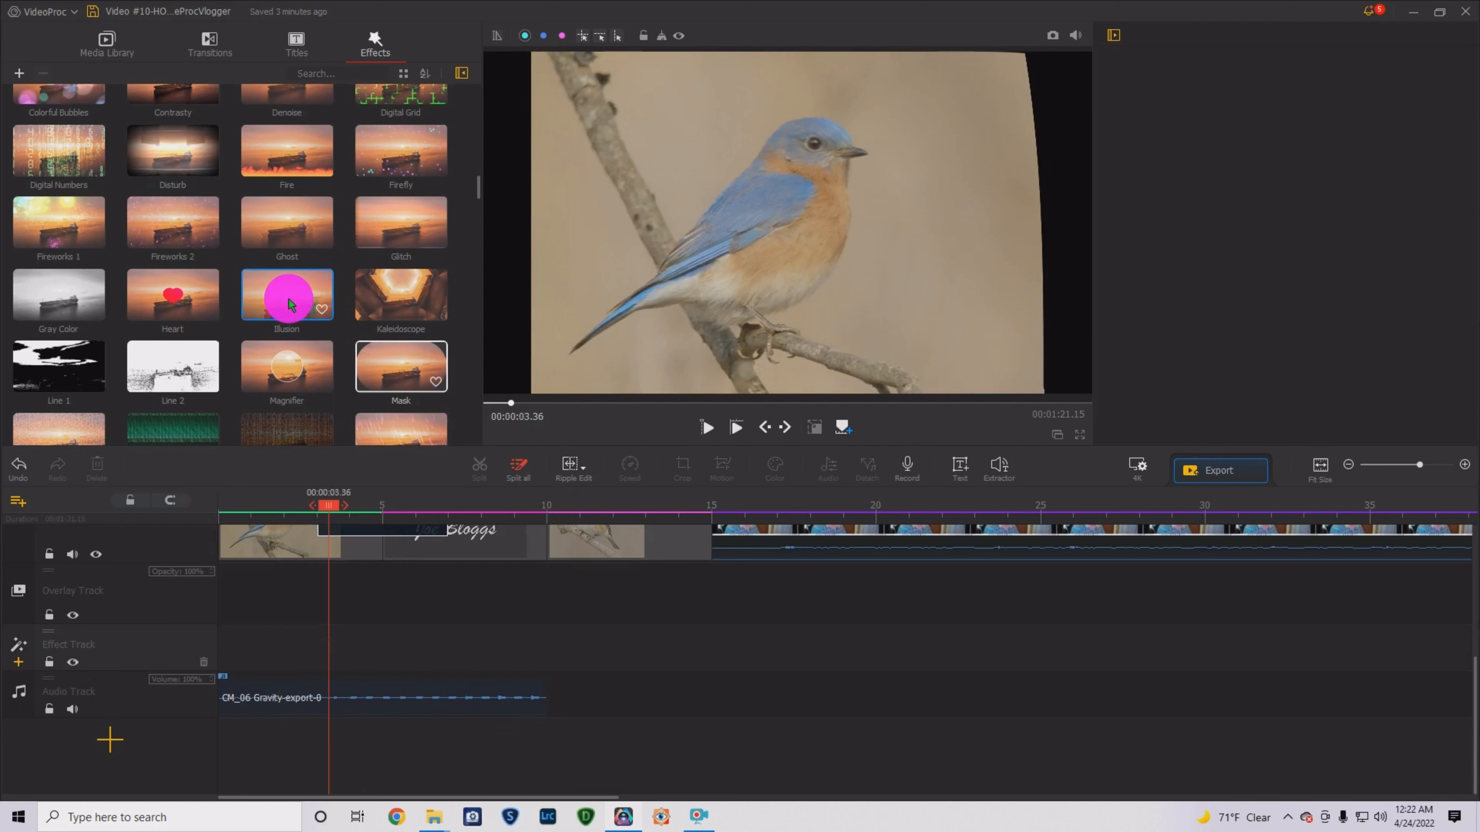
- Try the Illusion effect over the opening photos, preview it, then delete it
{"action": "left_click_drag", "start_coordinate": [289, 304], "coordinate": [240, 608]}
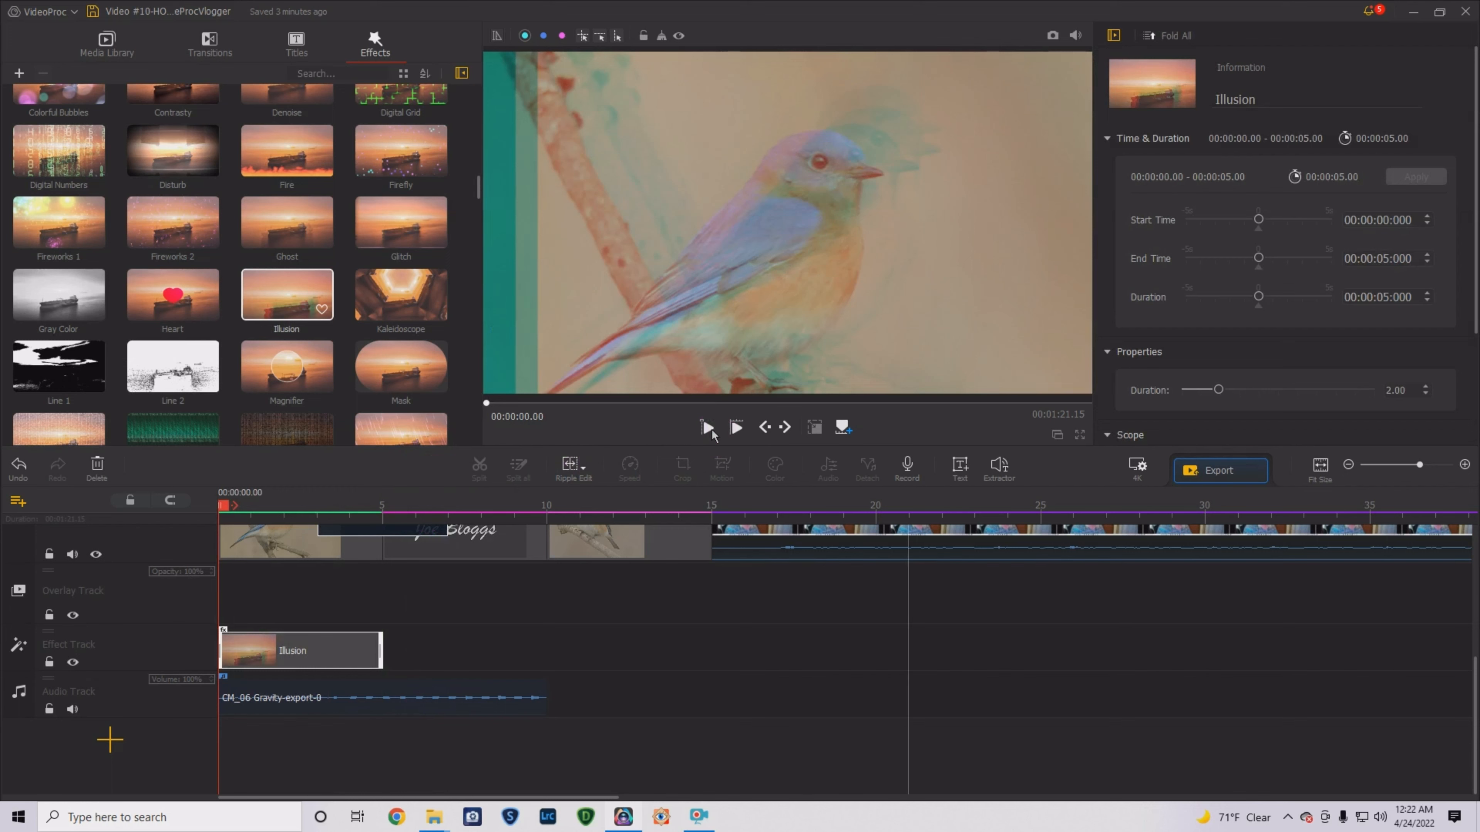
{"action": "left_click", "coordinate": [708, 427]}
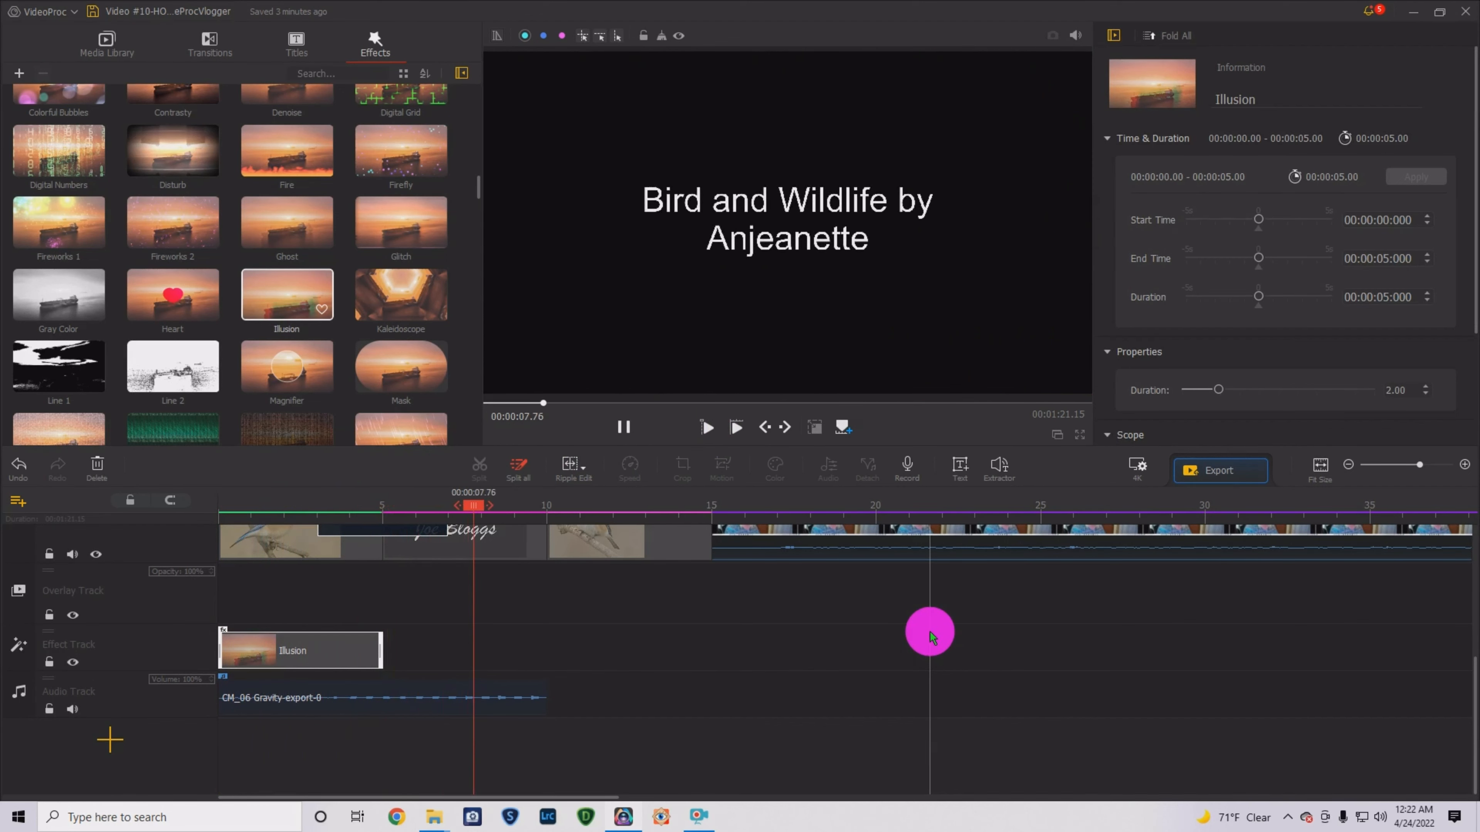
{"action": "left_click", "coordinate": [624, 427]}
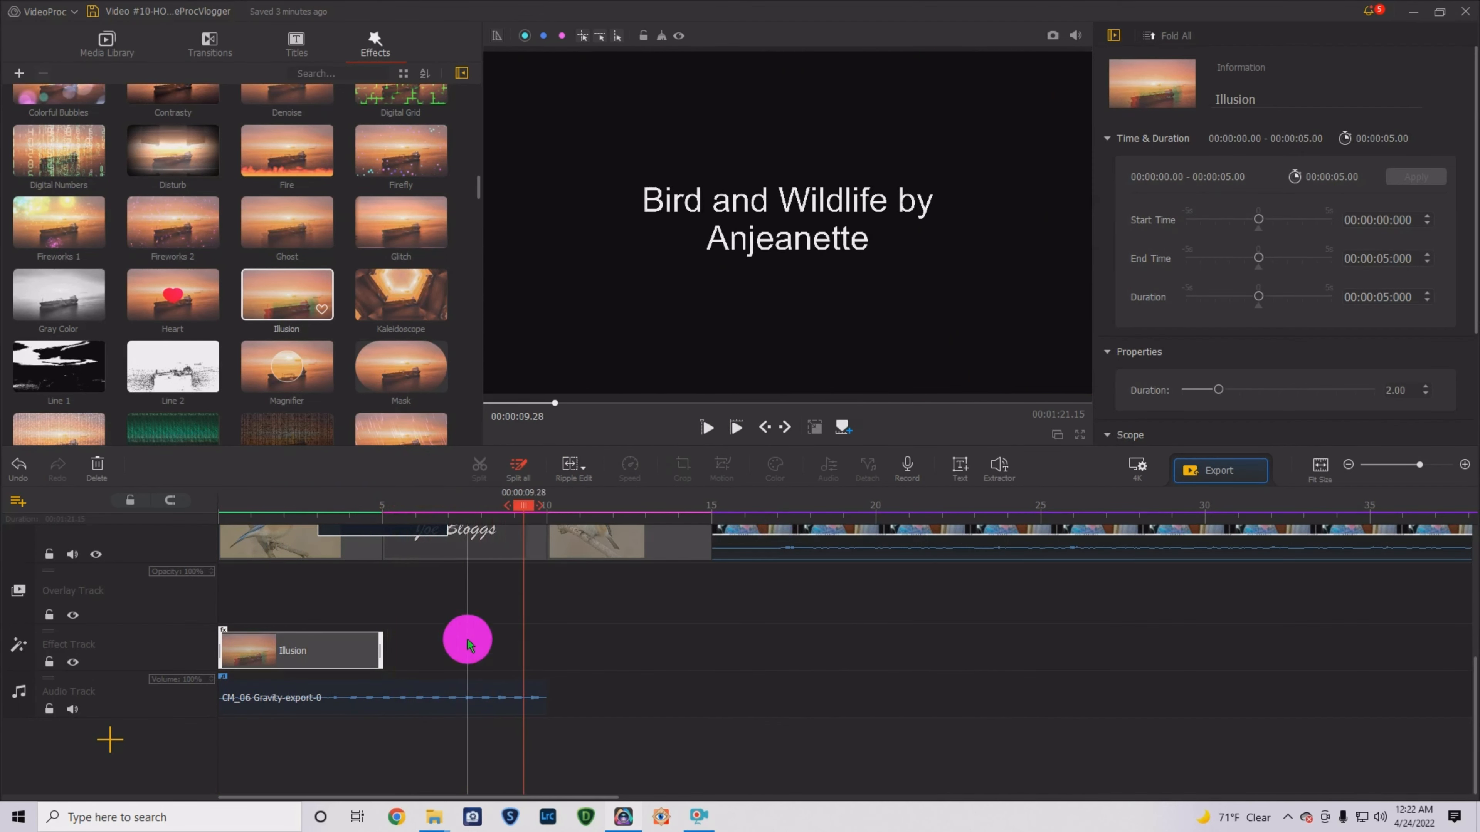
{"action": "left_click", "coordinate": [340, 651]}
{"action": "key", "text": "Delete"}
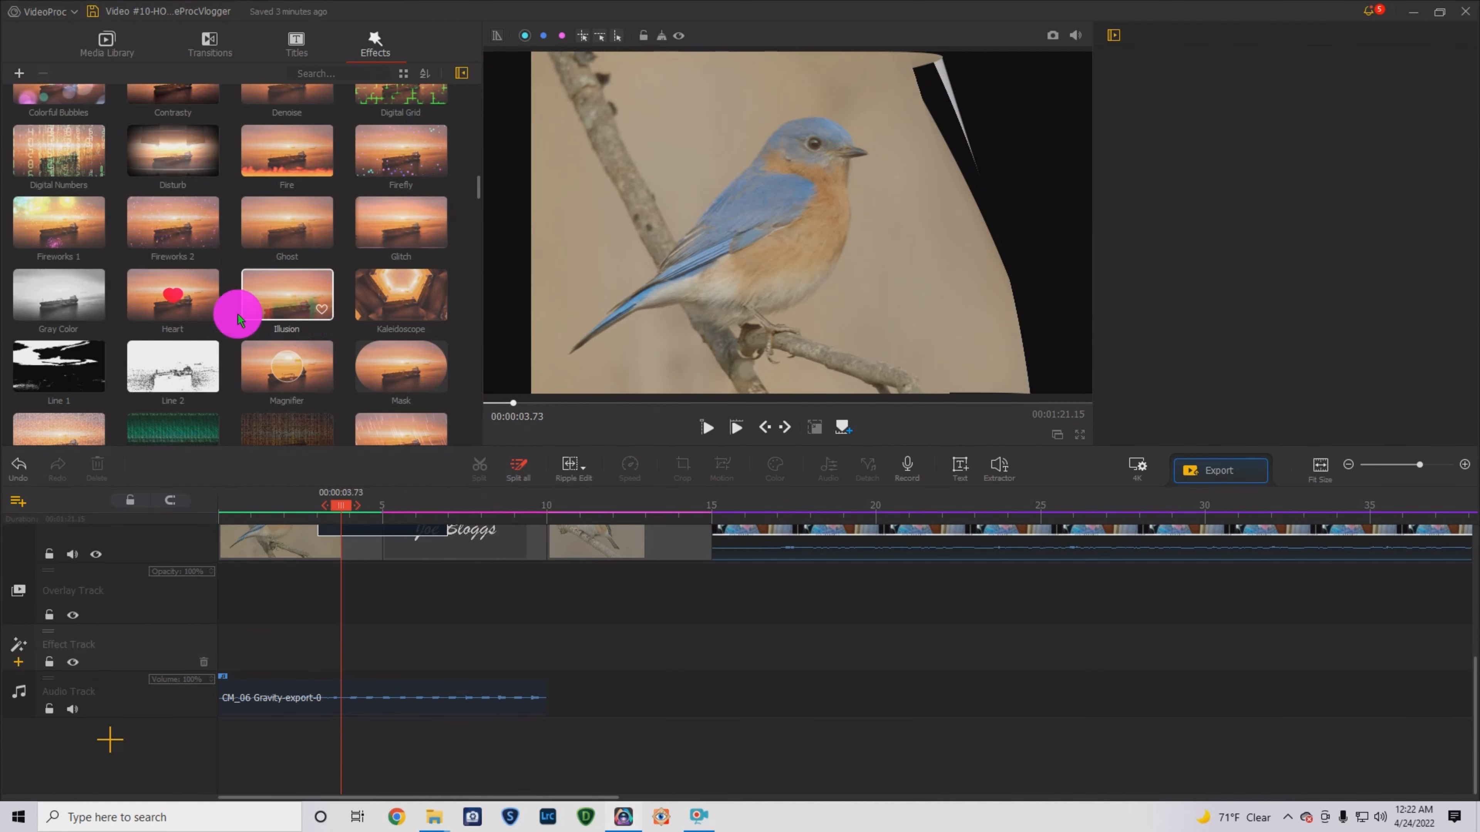
- Preview the Magnifier effect at the project start, then delete it
{"action": "left_click_drag", "start_coordinate": [260, 364], "coordinate": [267, 461]}
{"action": "left_click_drag", "start_coordinate": [242, 596], "coordinate": [239, 594]}
{"action": "left_click", "coordinate": [705, 428]}
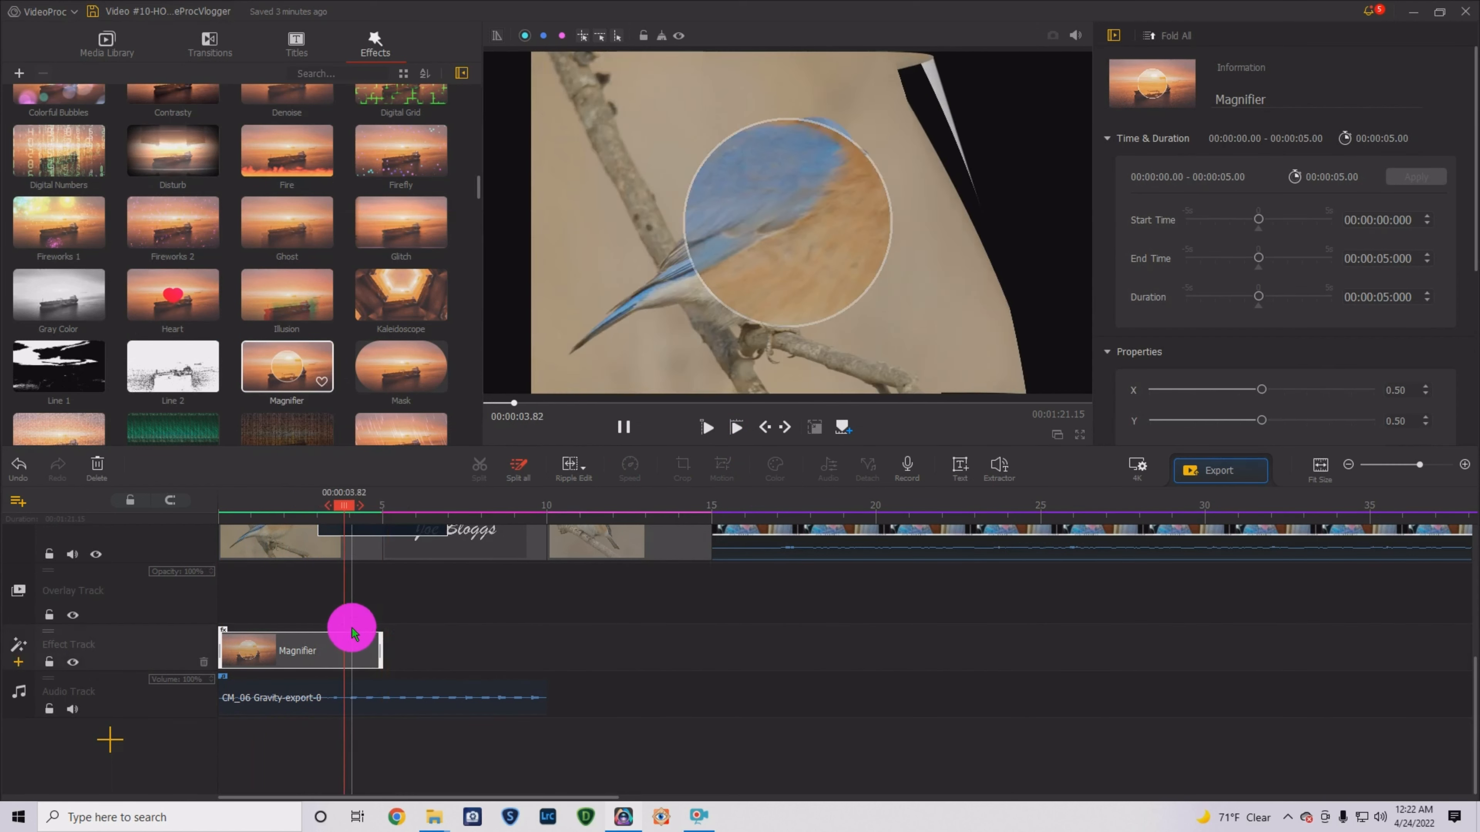
{"action": "key", "text": "Delete"}
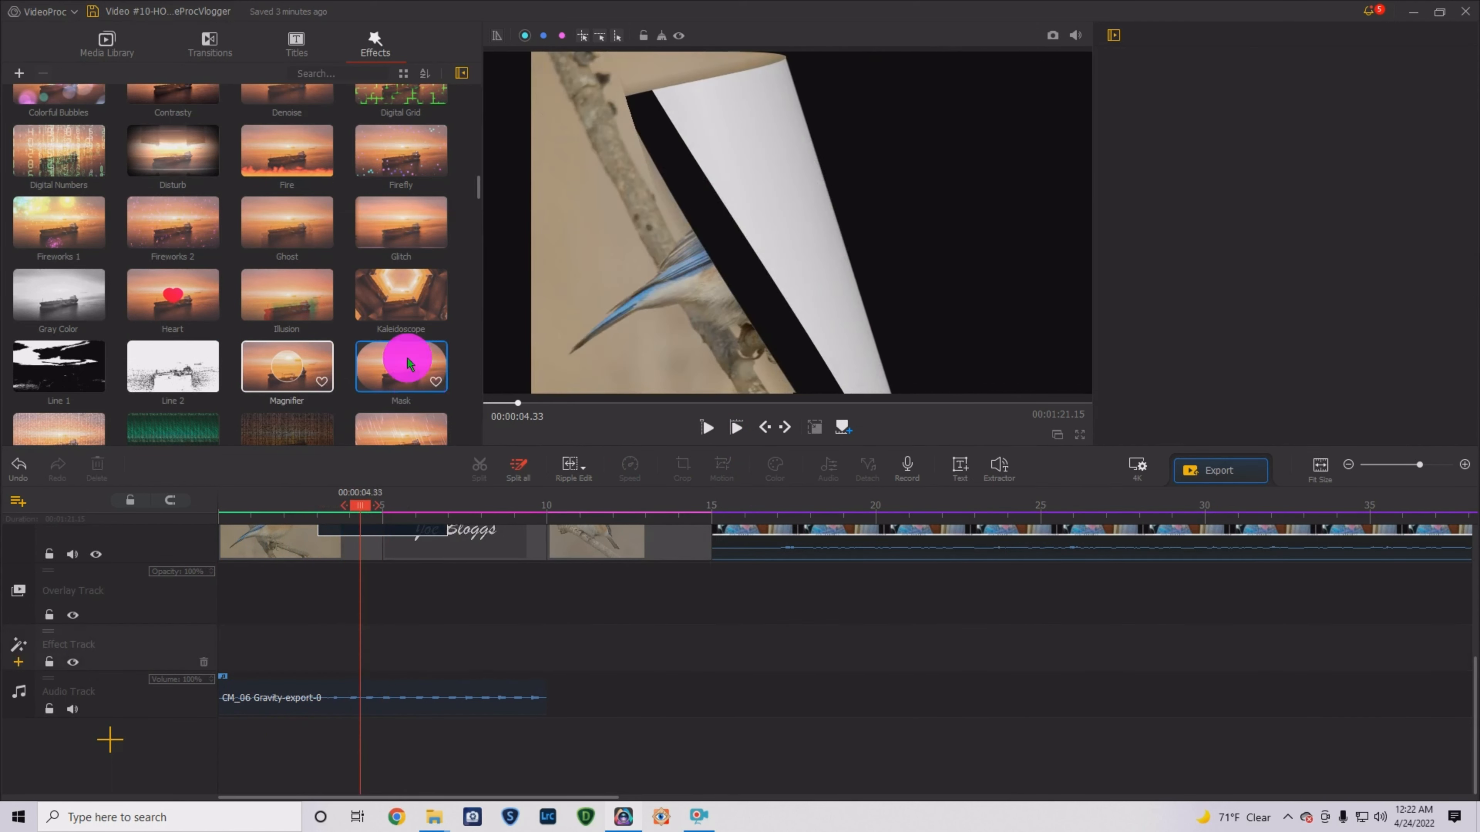
- Preview and delete the Circular Mask effect, then move the playhead to the talking-head clip
{"action": "scroll", "coordinate": [308, 233], "scroll_direction": "up", "scroll_amount": 3}
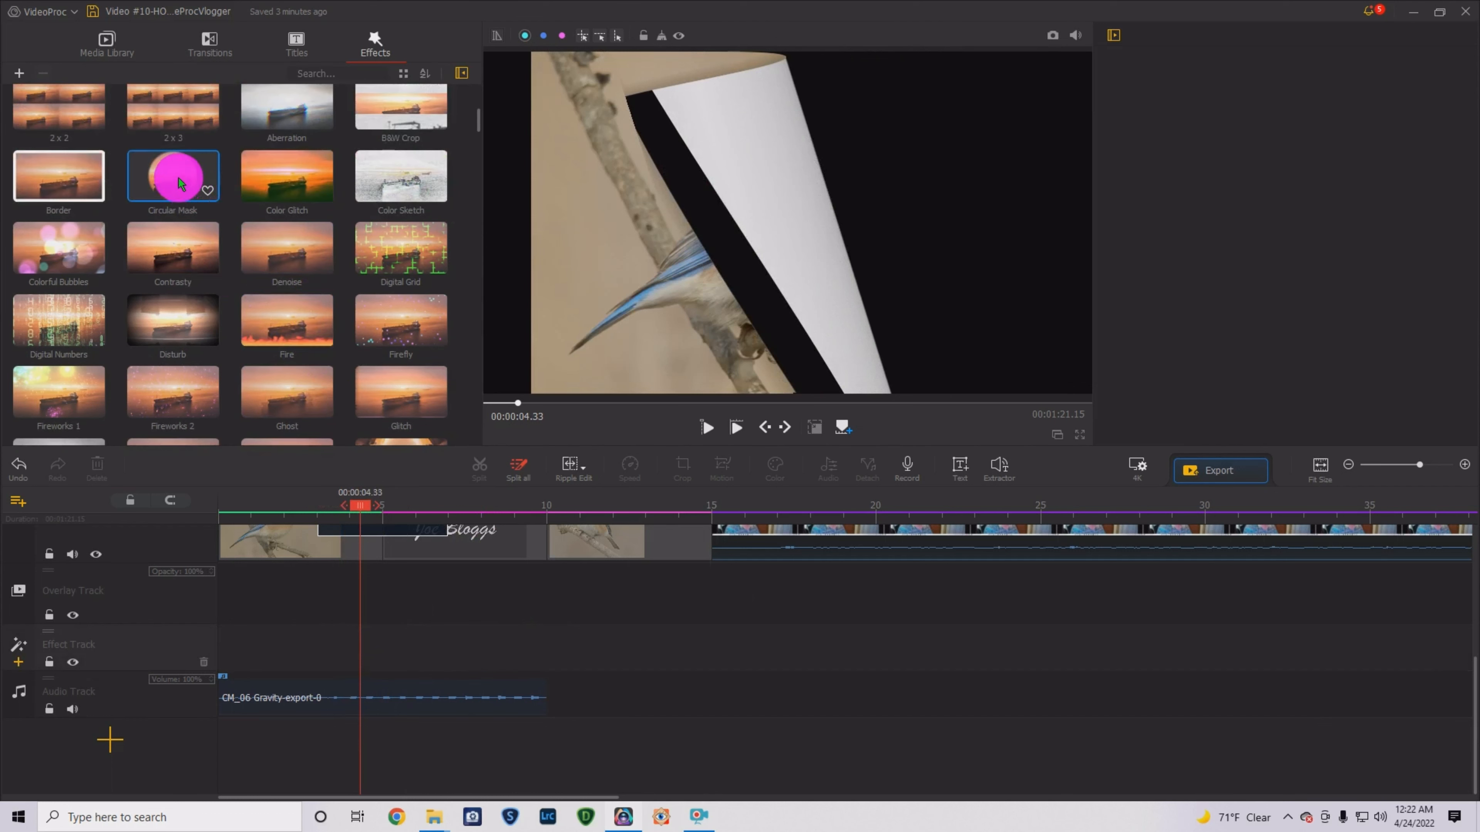
{"action": "left_click_drag", "start_coordinate": [175, 175], "coordinate": [233, 590]}
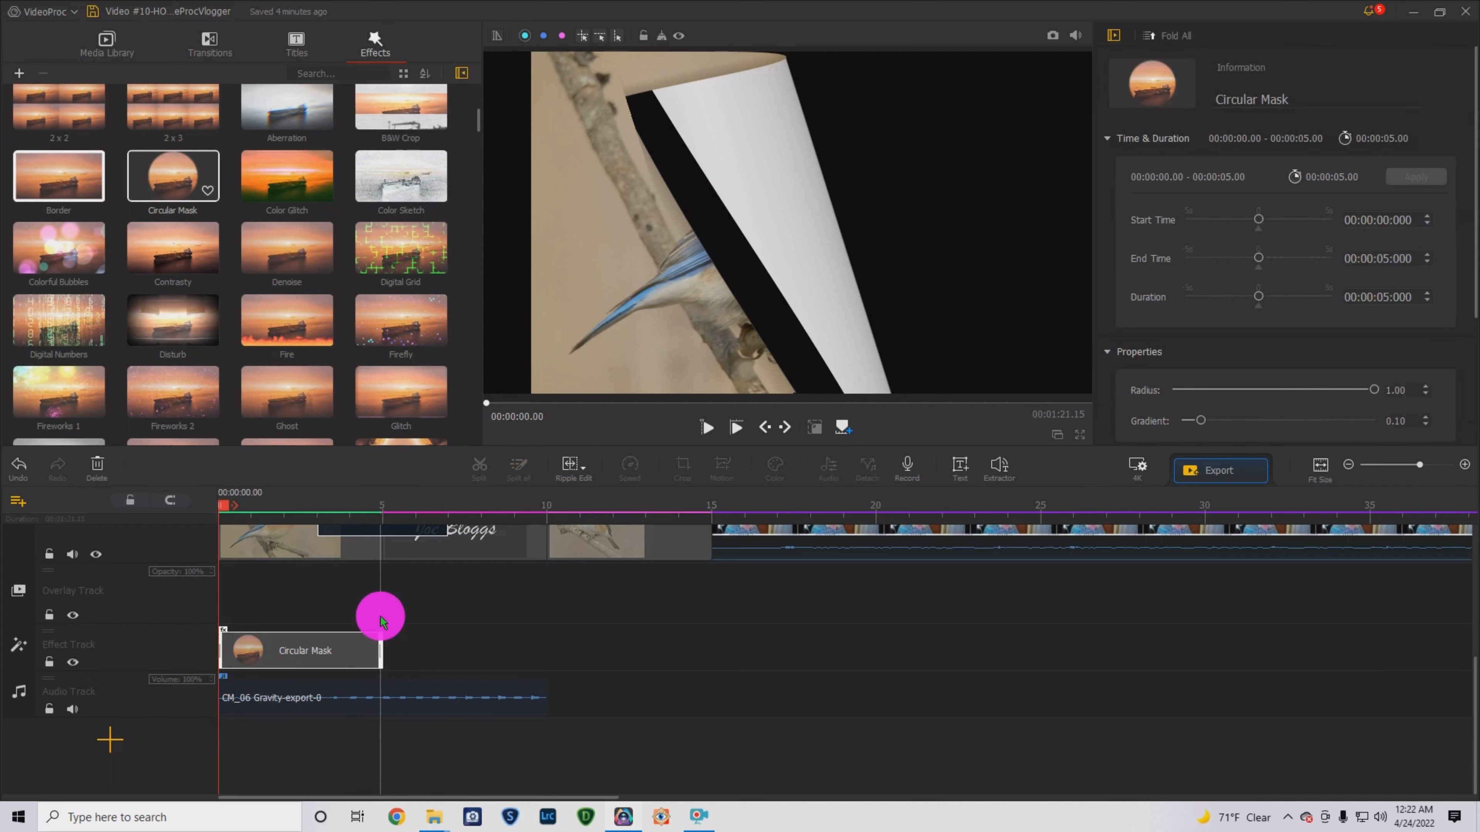
{"action": "left_click", "coordinate": [707, 430]}
{"action": "left_click", "coordinate": [907, 683]}
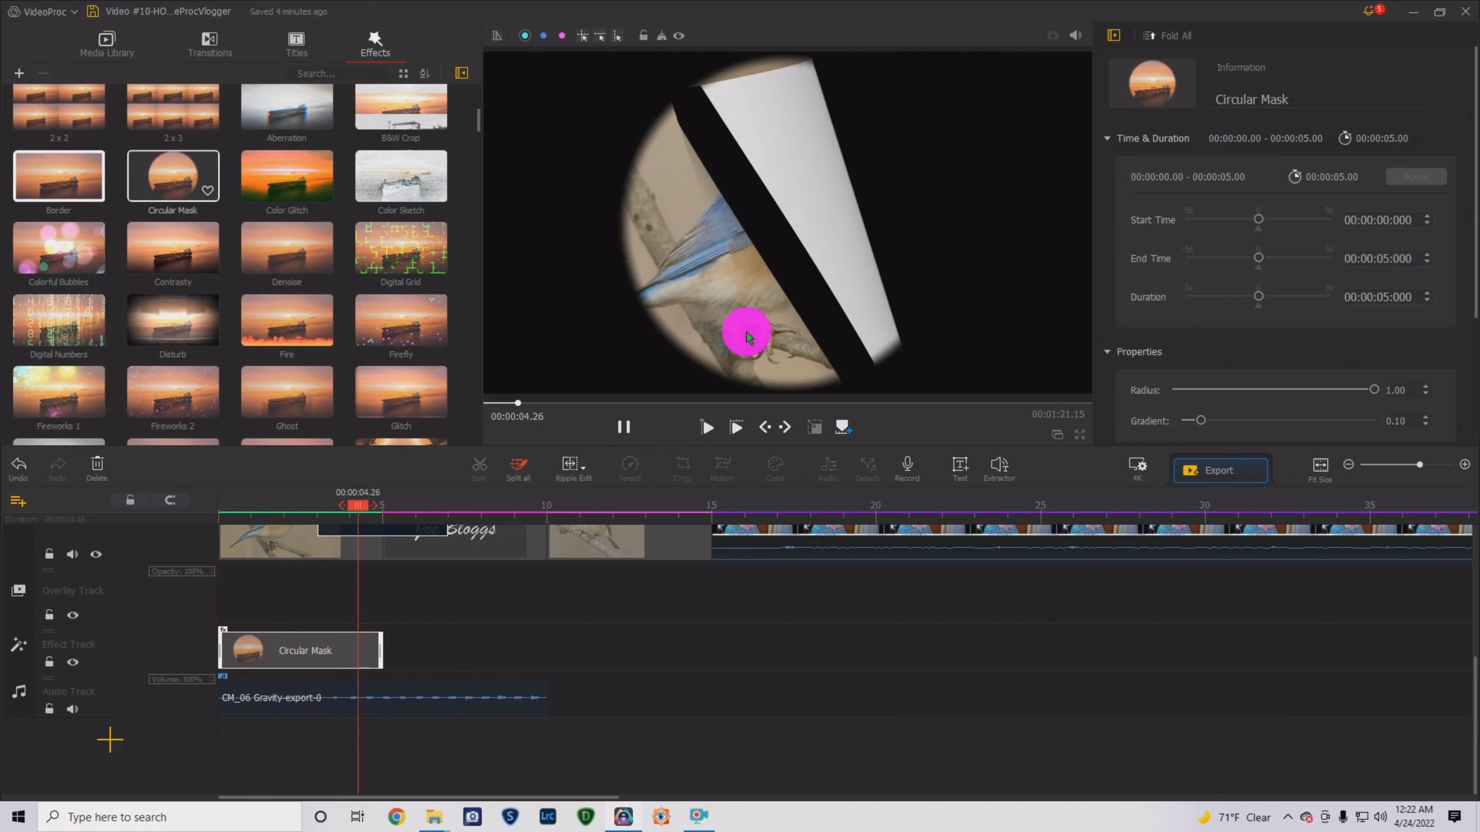
{"action": "left_click", "coordinate": [623, 427]}
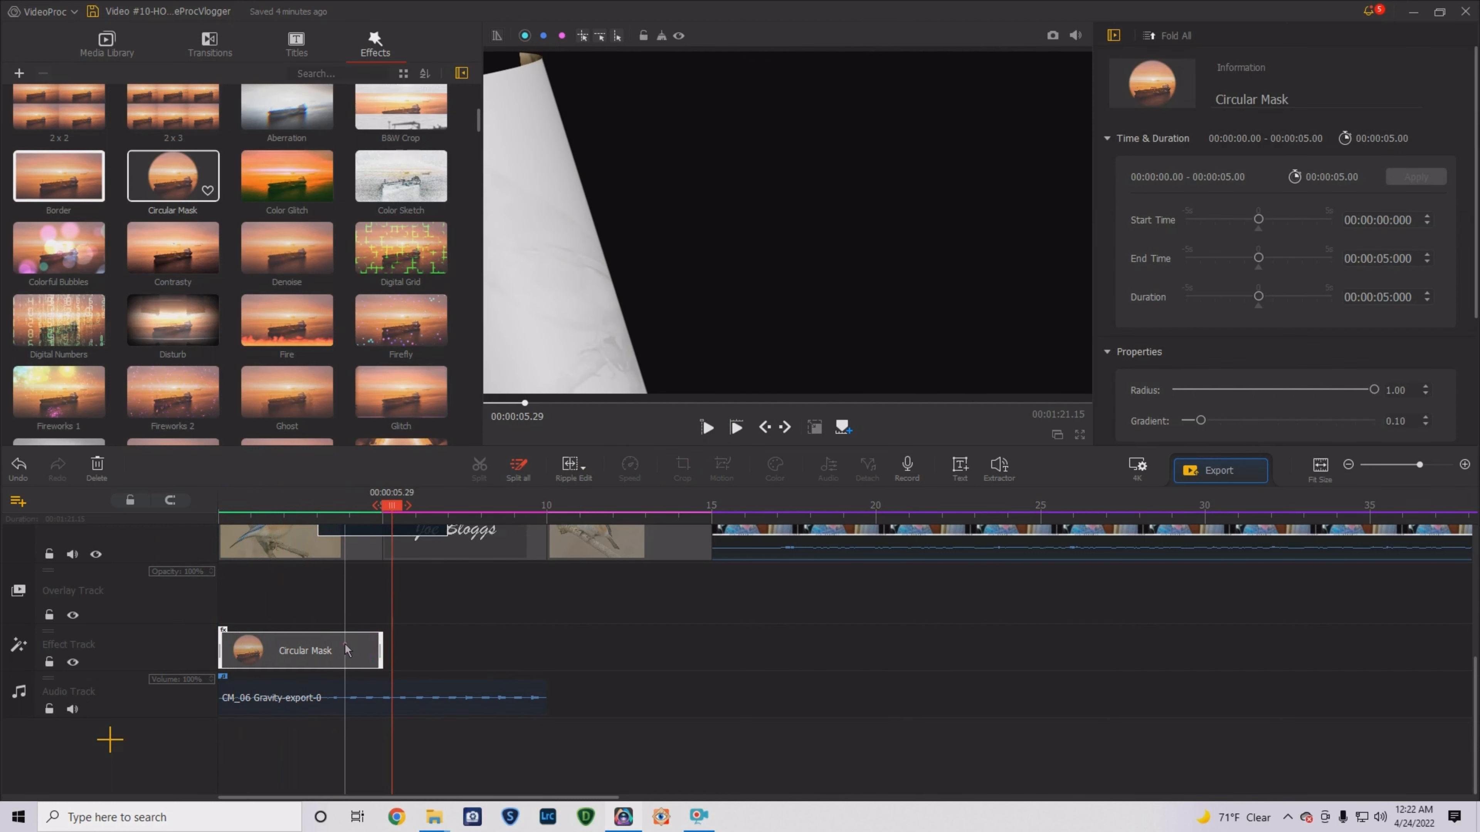
{"action": "left_click", "coordinate": [344, 644]}
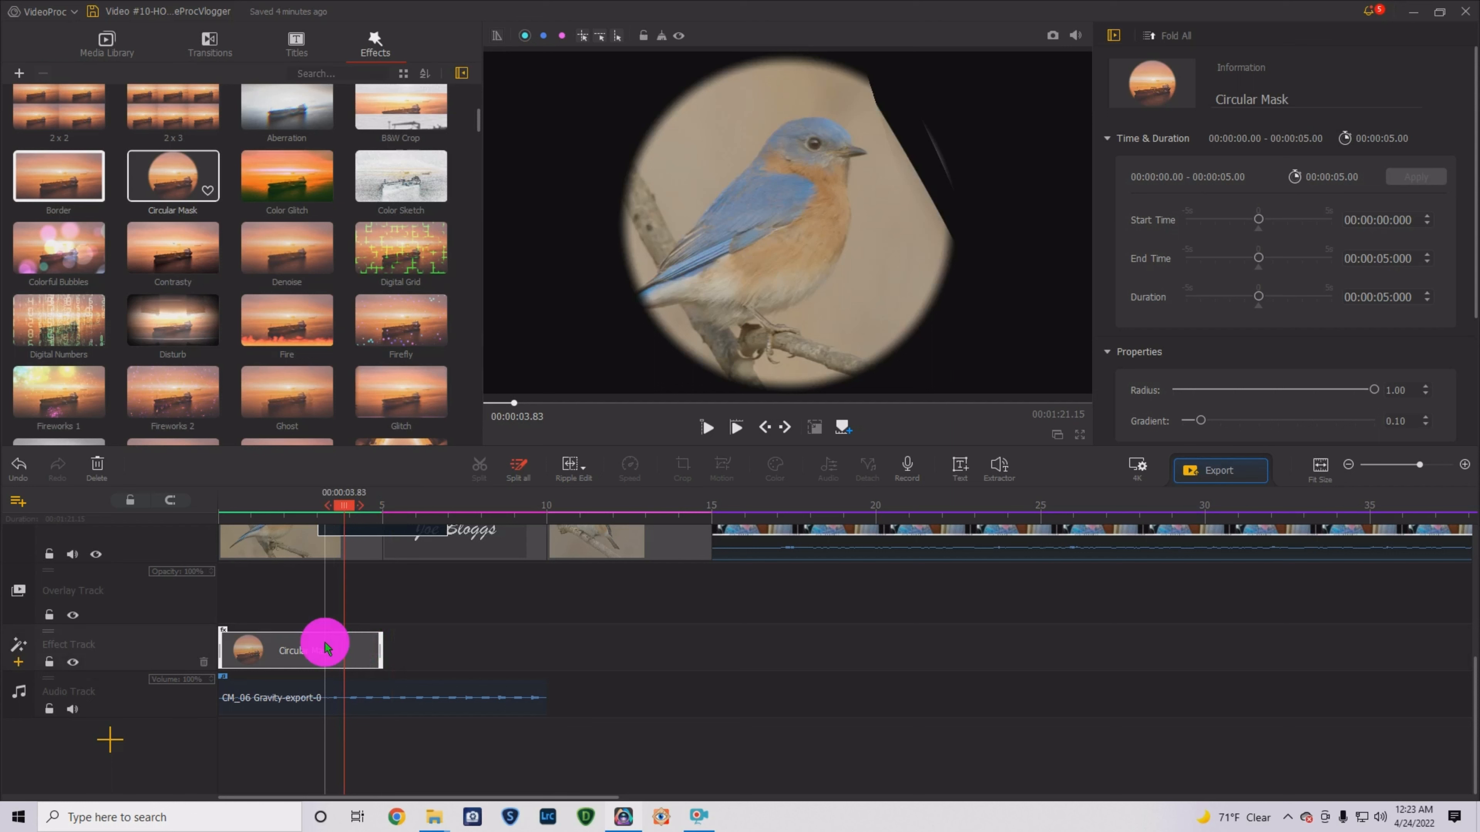
{"action": "key", "text": "Delete"}
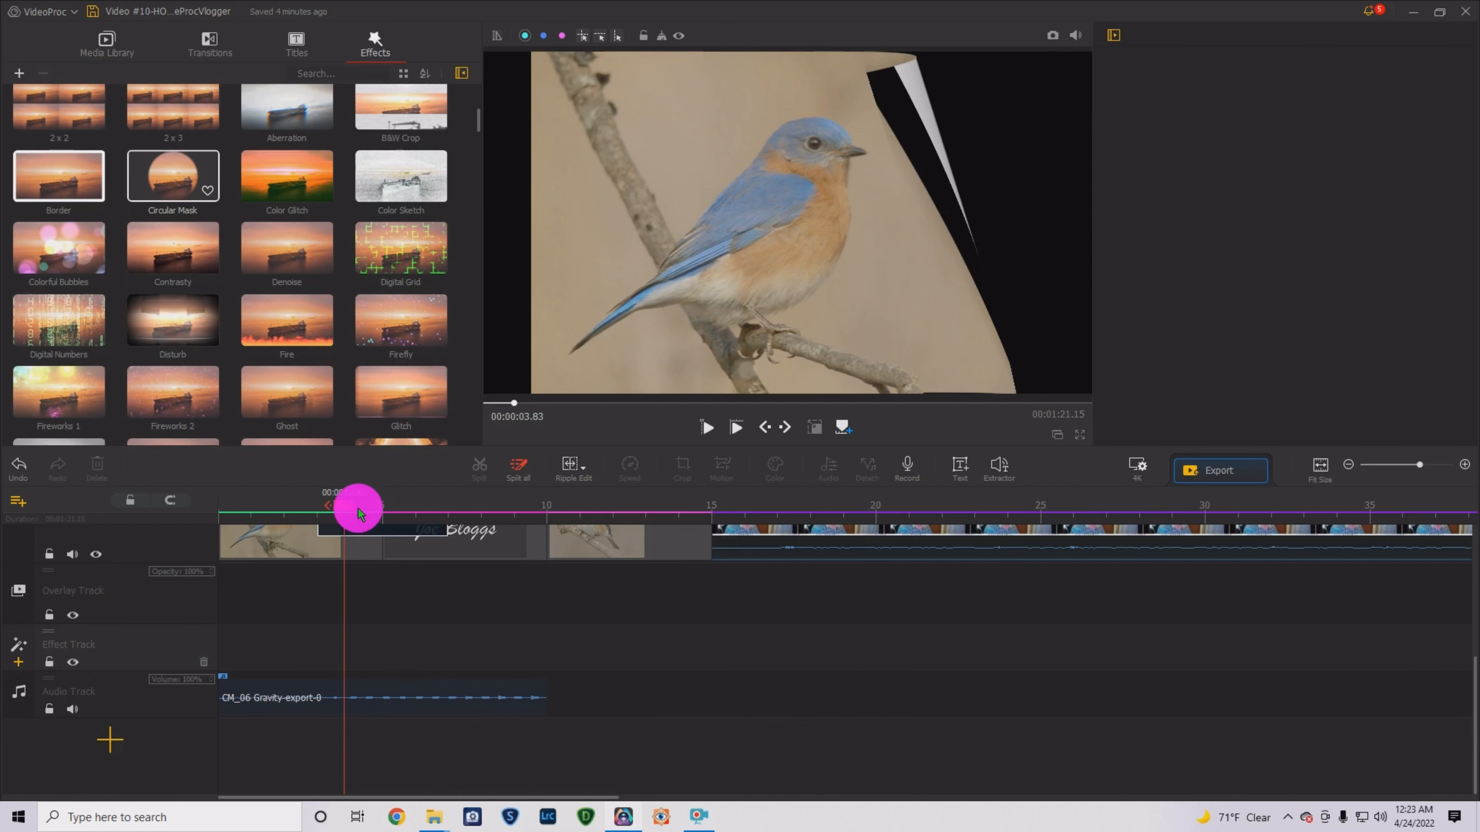
{"action": "left_click_drag", "start_coordinate": [351, 508], "coordinate": [724, 507]}
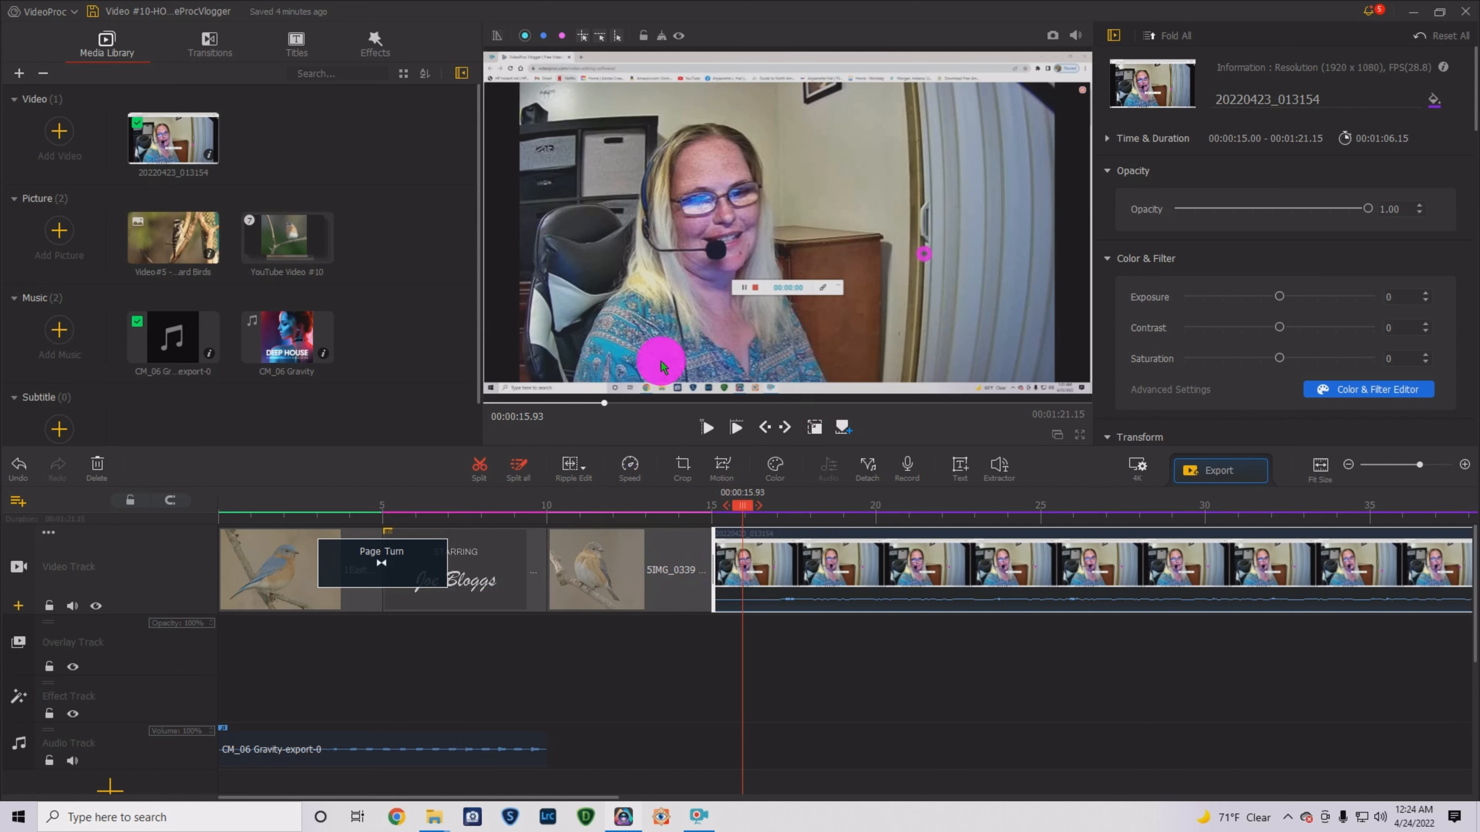
- Apply the Wave speed preset to the talking-head clip, reshaping points at 16, 20 and 40 s
{"action": "left_click", "coordinate": [629, 466]}
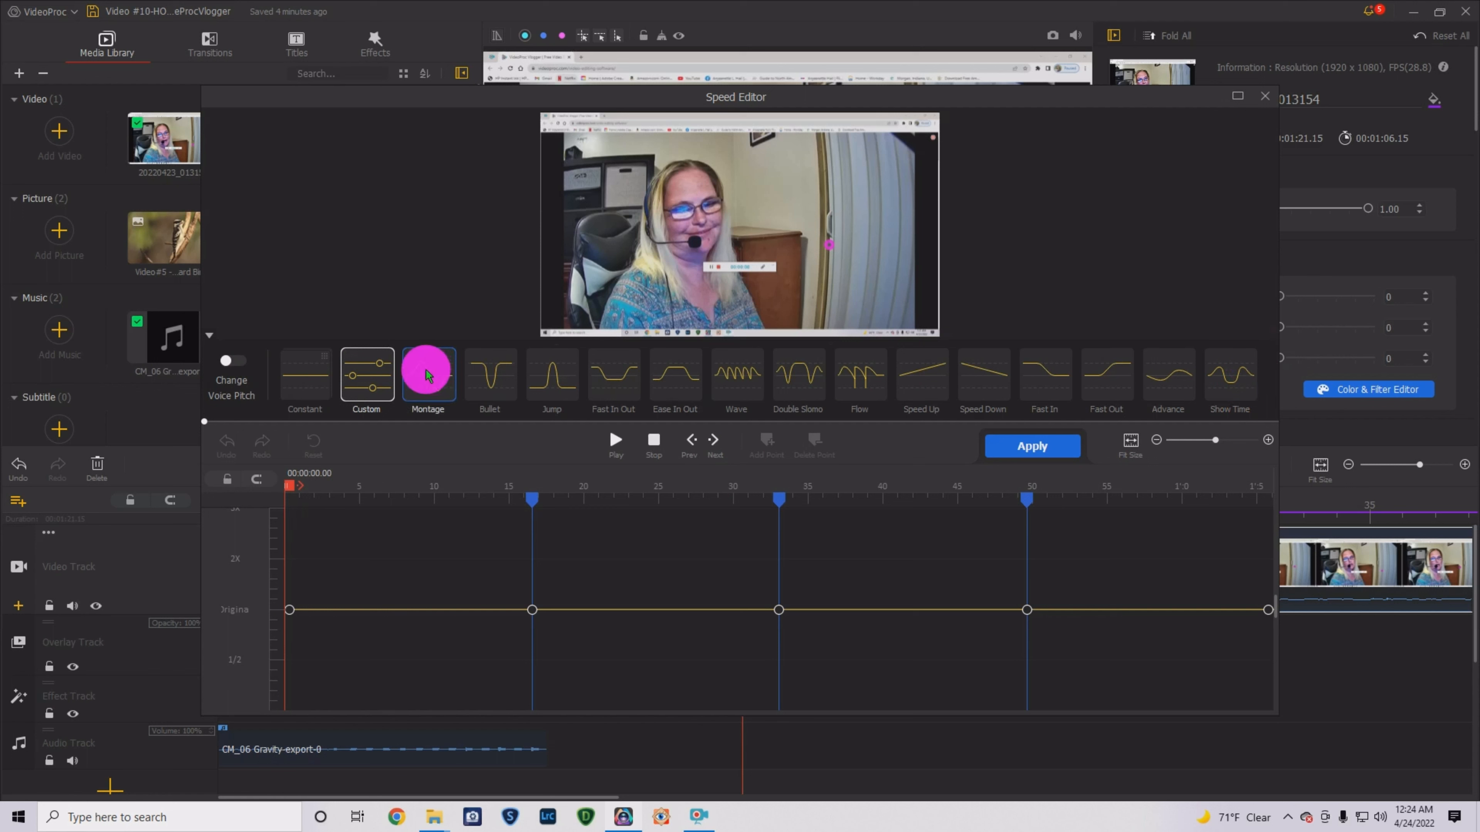
{"action": "left_click", "coordinate": [731, 374]}
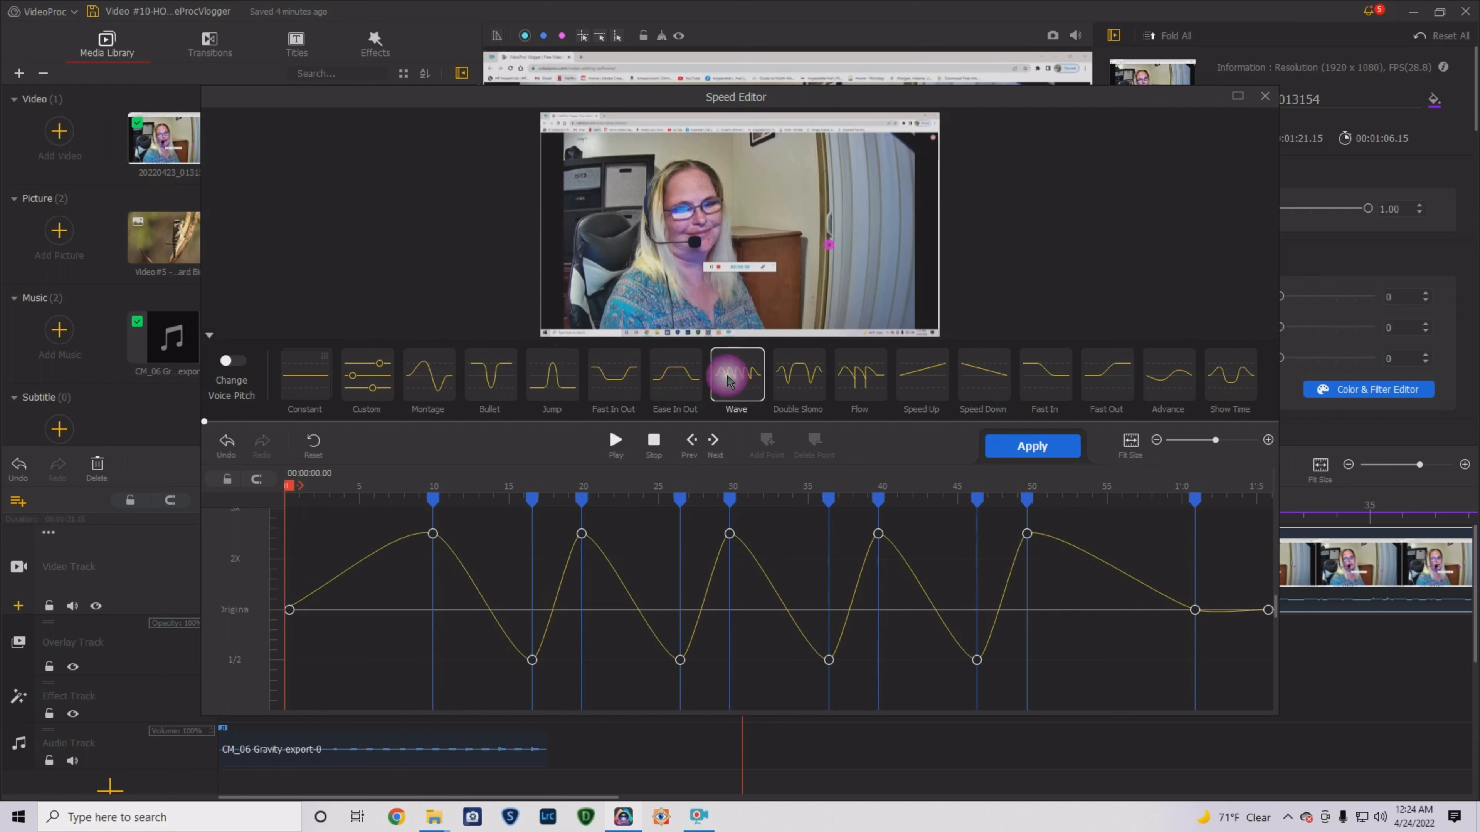
{"action": "mouse_move", "coordinate": [531, 658]}
{"action": "left_mouse_down"}
{"action": "mouse_move", "coordinate": [526, 516]}
{"action": "mouse_move", "coordinate": [519, 670]}
{"action": "mouse_move", "coordinate": [545, 615]}
{"action": "mouse_move", "coordinate": [558, 659]}
{"action": "left_mouse_up"}
{"action": "left_click_drag", "start_coordinate": [580, 533], "coordinate": [628, 537]}
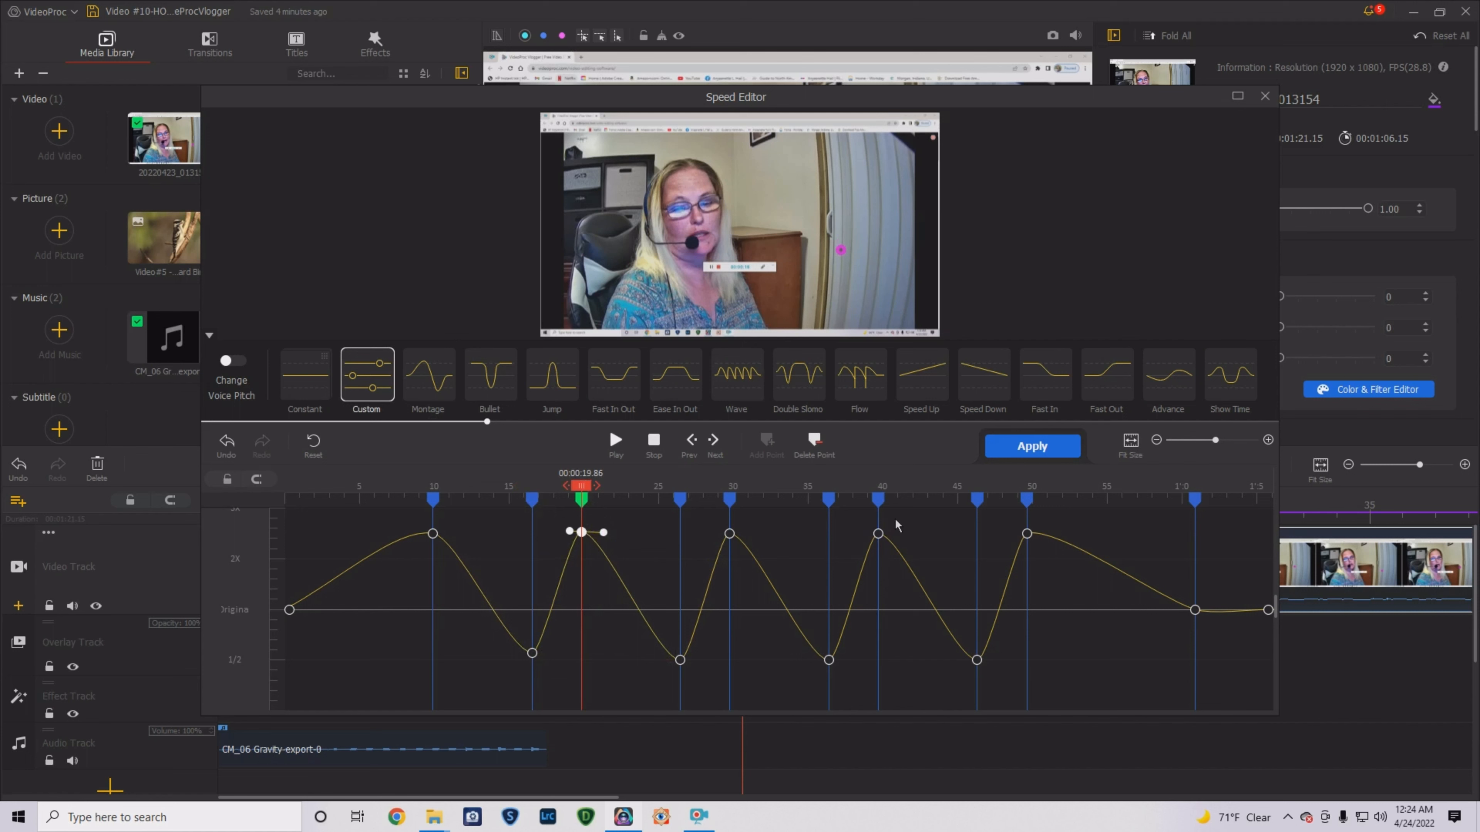
{"action": "left_click", "coordinate": [877, 533]}
{"action": "left_click_drag", "start_coordinate": [849, 548], "coordinate": [862, 567]}
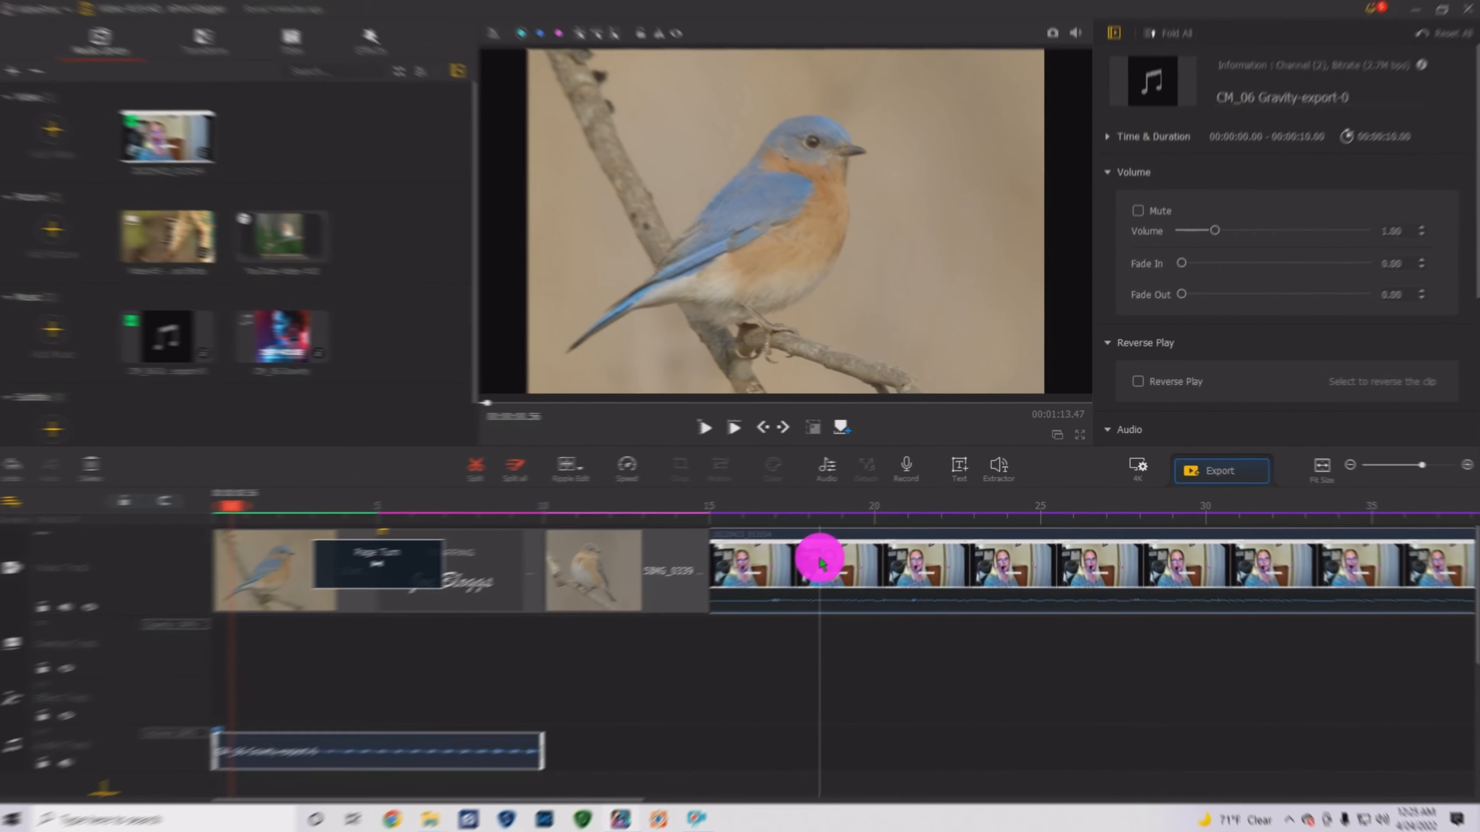
- Detach the talking-head clip's audio onto the audio track, check playback, and save the project
{"action": "left_click", "coordinate": [819, 562]}
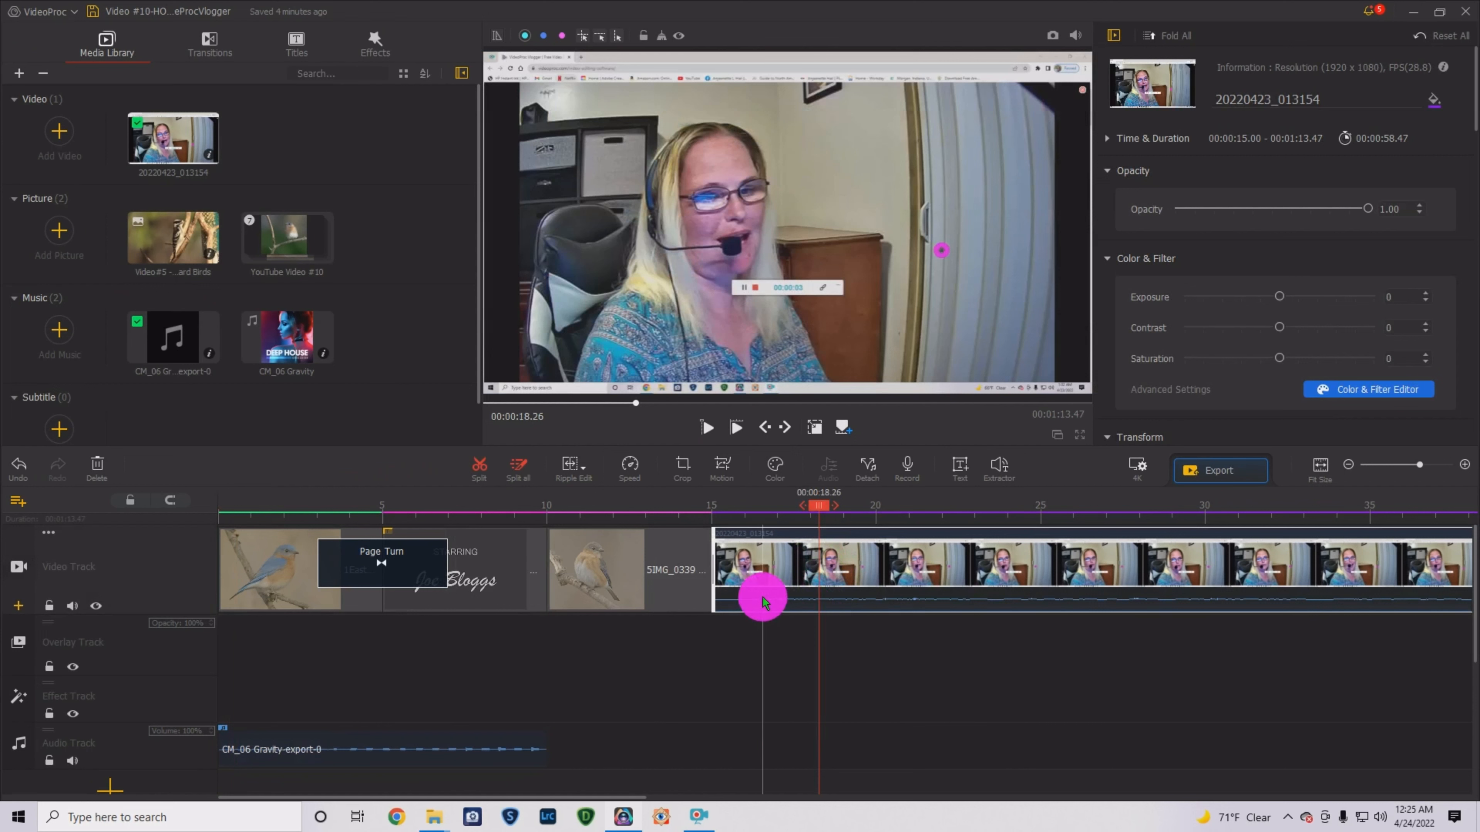
{"action": "left_click", "coordinate": [867, 466]}
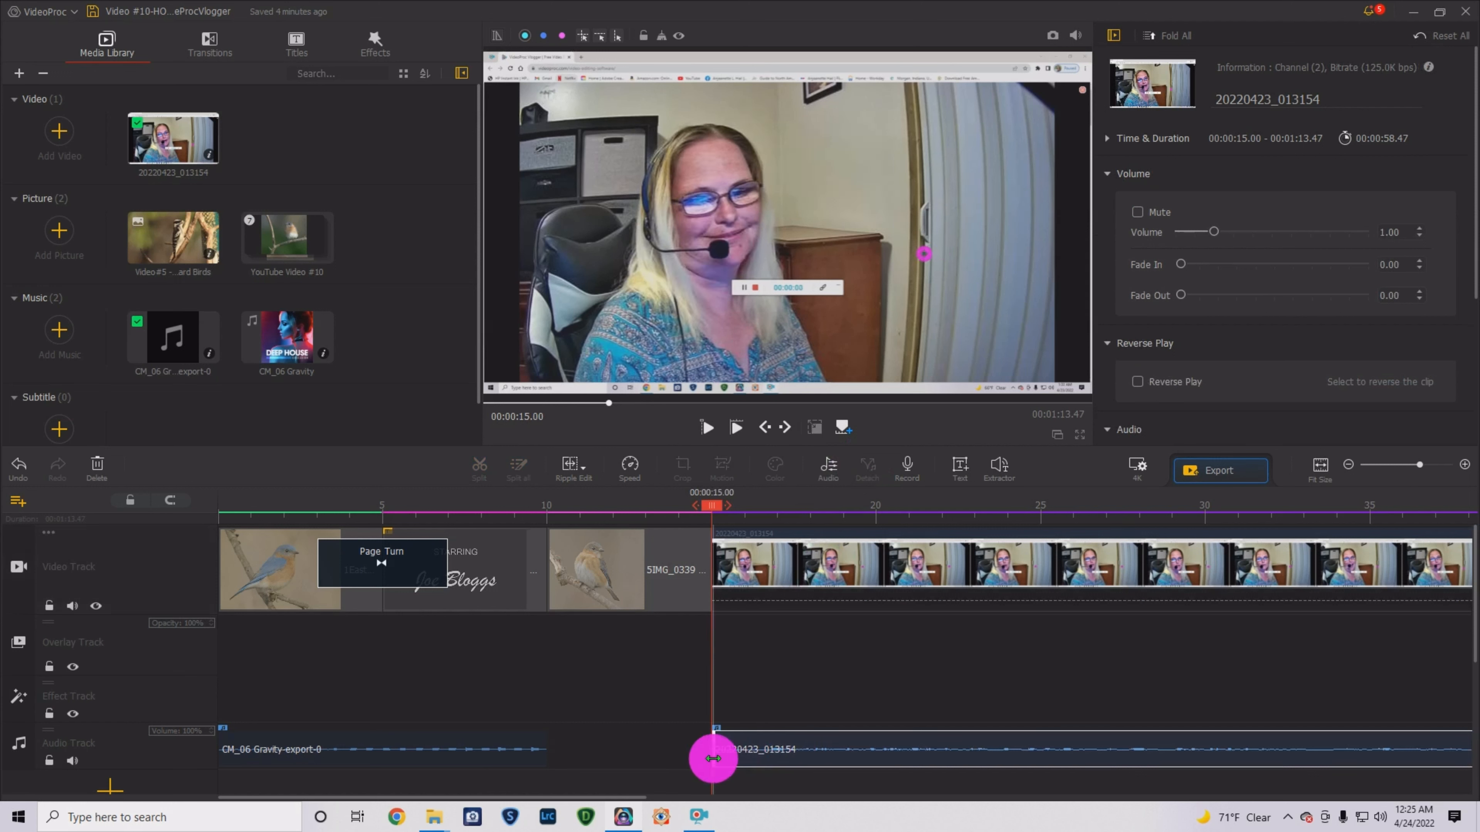
{"action": "left_click", "coordinate": [705, 429]}
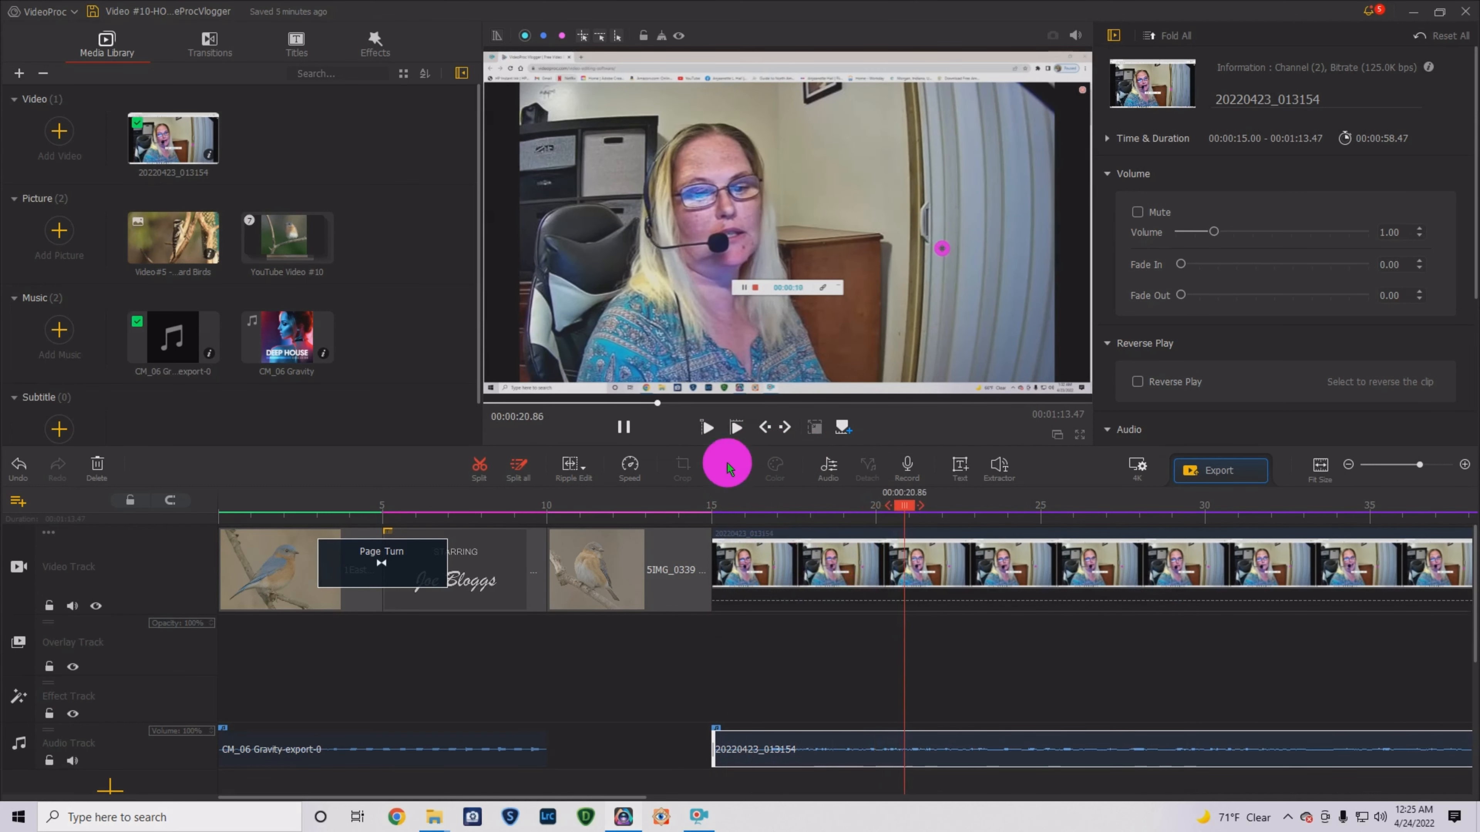
{"action": "left_click", "coordinate": [622, 427]}
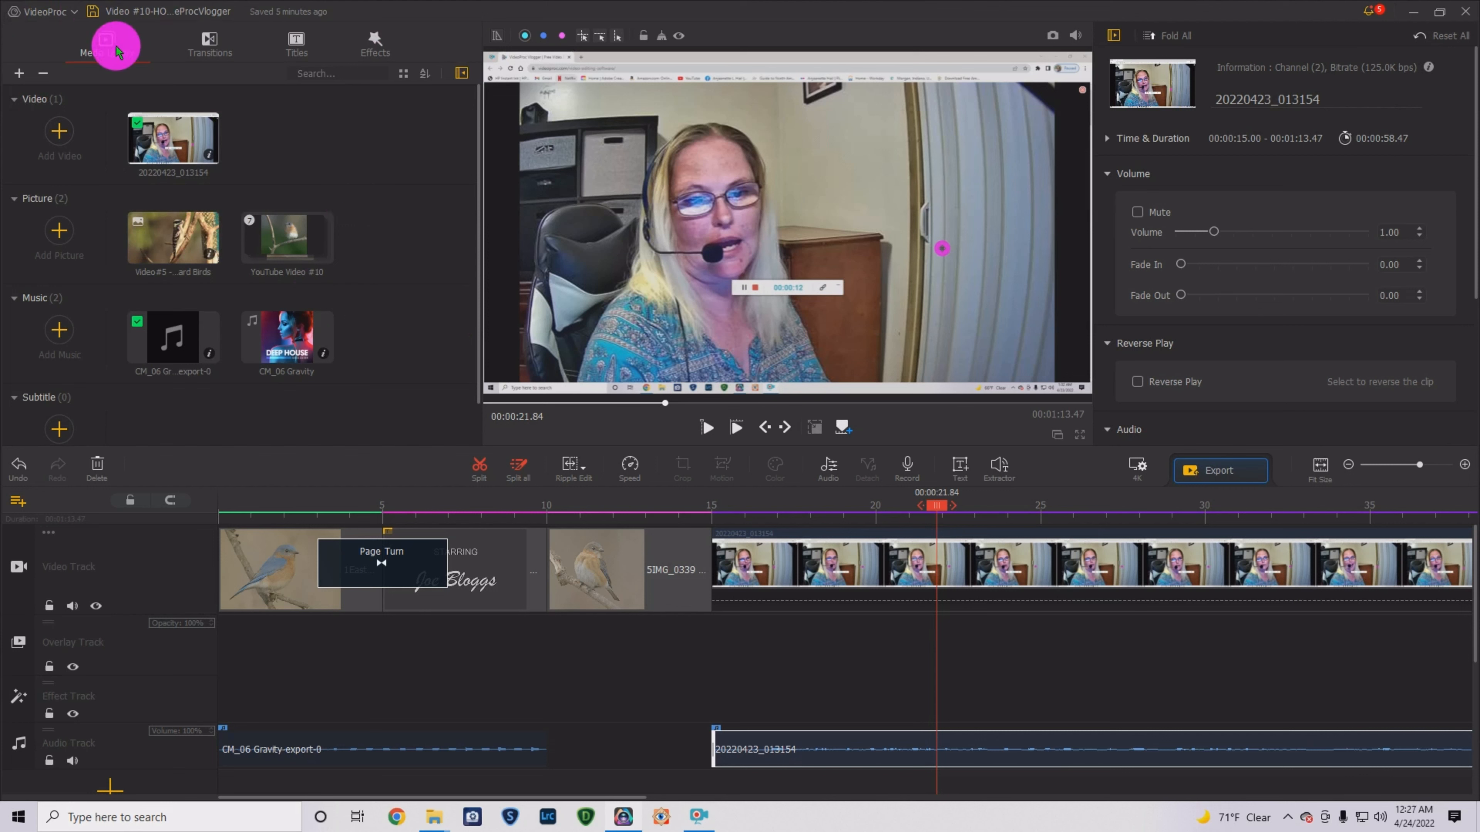
{"action": "left_click", "coordinate": [94, 12]}
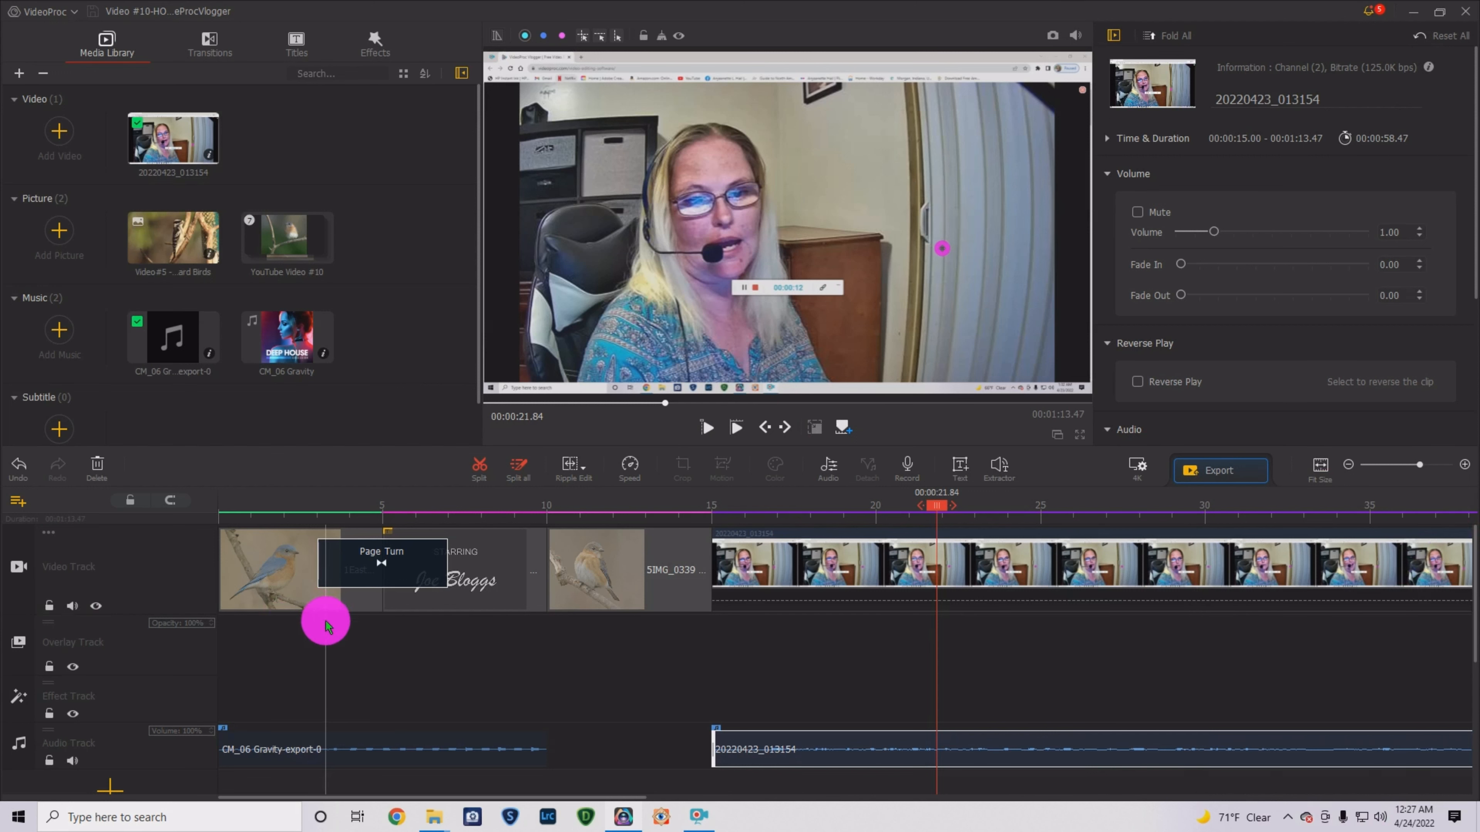
- Extend the CM_06 music to about 15 s and open the Export Settings
{"action": "left_click", "coordinate": [532, 752]}
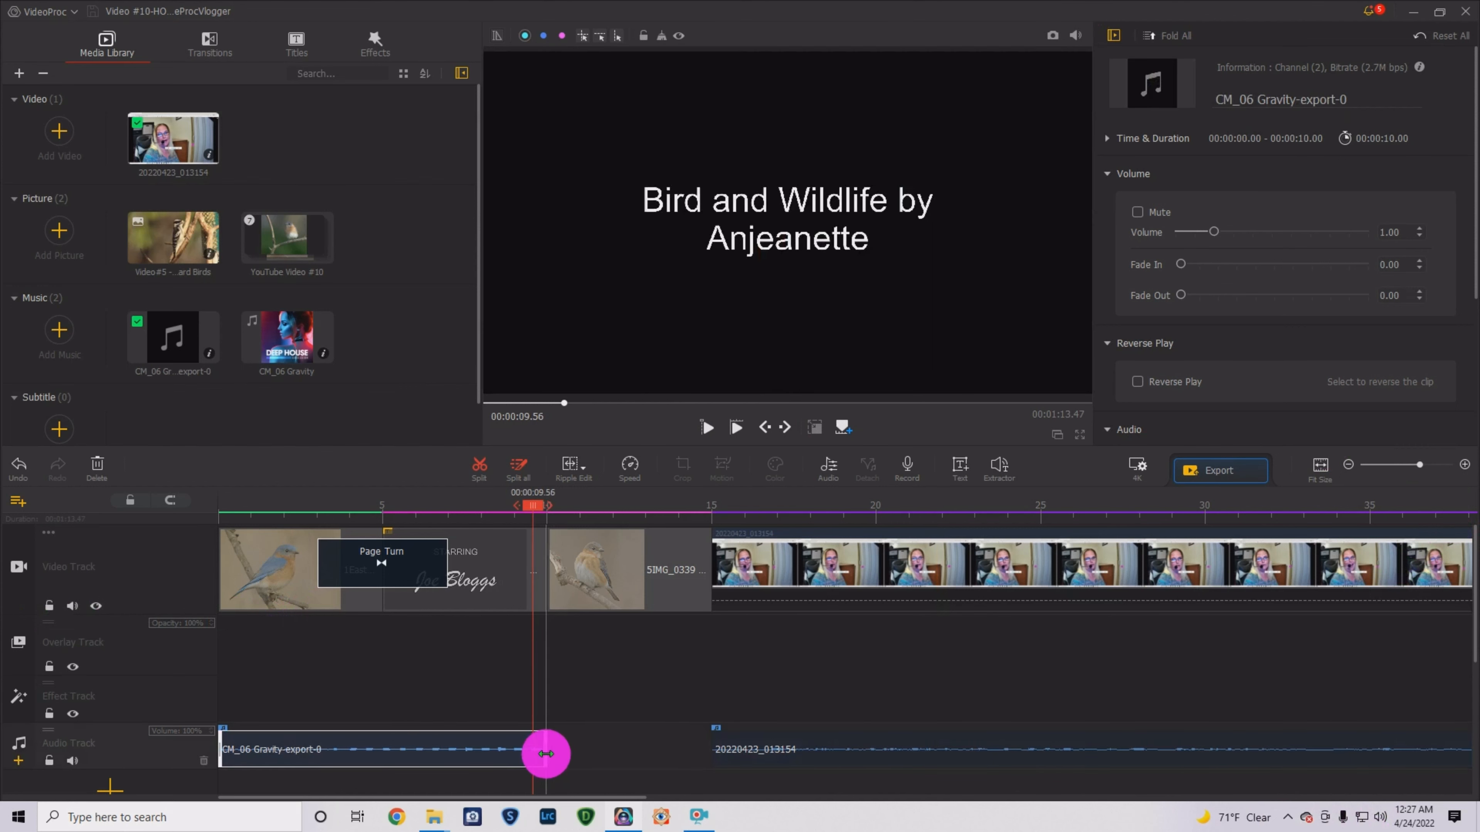
{"action": "left_click_drag", "start_coordinate": [558, 766], "coordinate": [711, 749]}
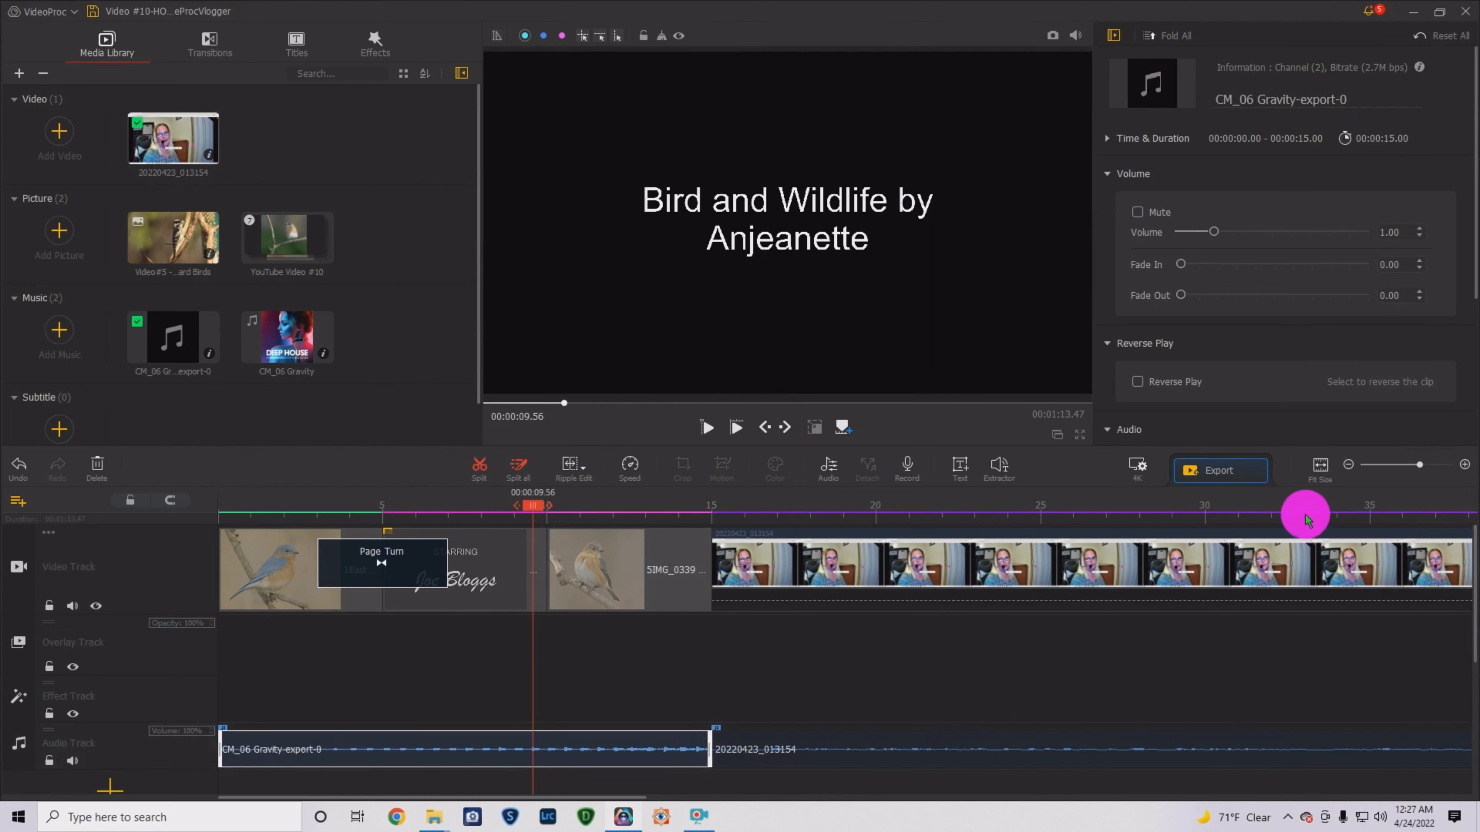
{"action": "left_click", "coordinate": [1228, 473]}
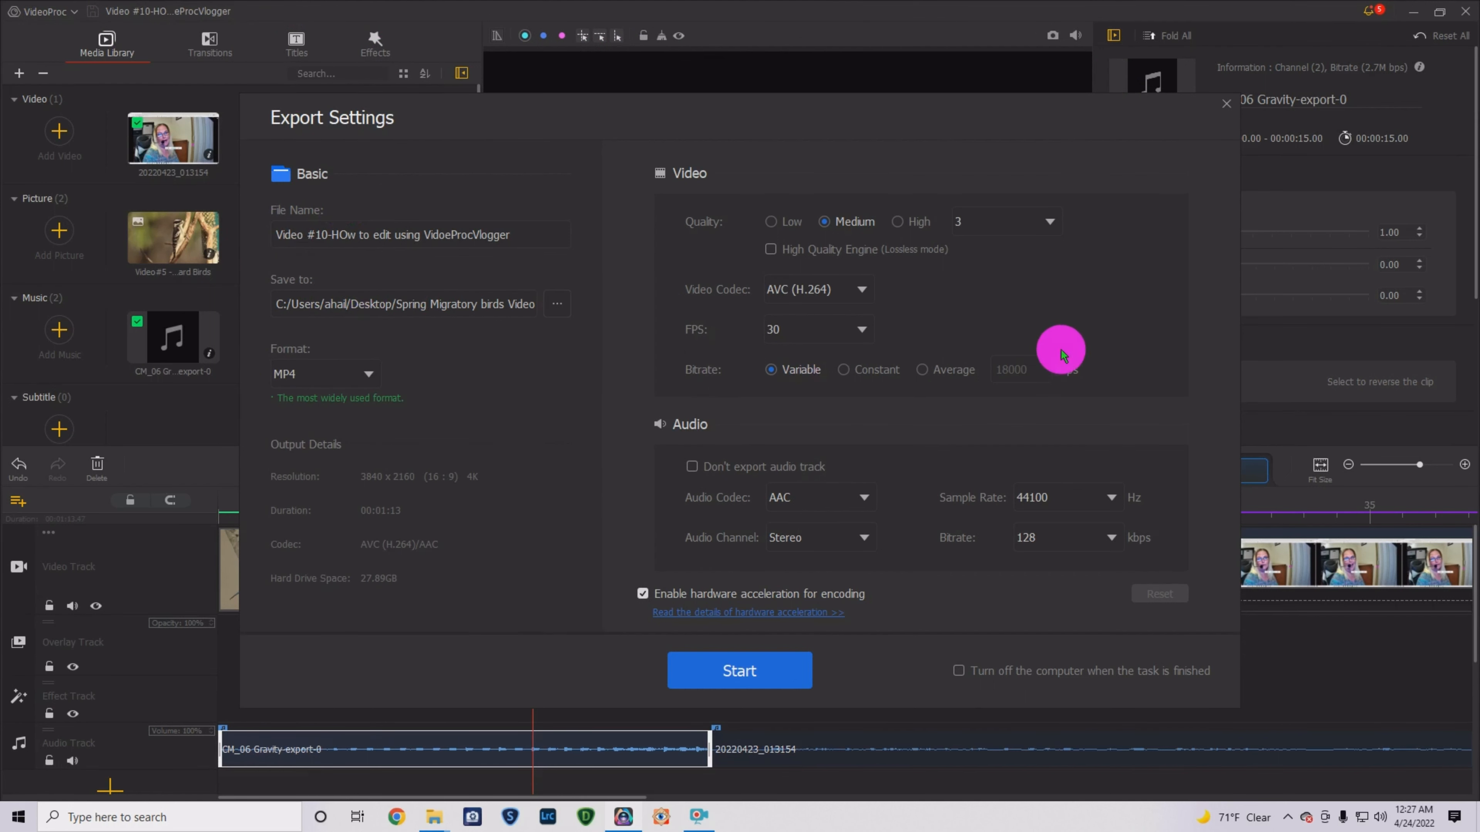
- Raise the MP4 export video quality to High, giving a 21500 kbps variable bitrate
{"action": "left_click", "coordinate": [897, 224]}
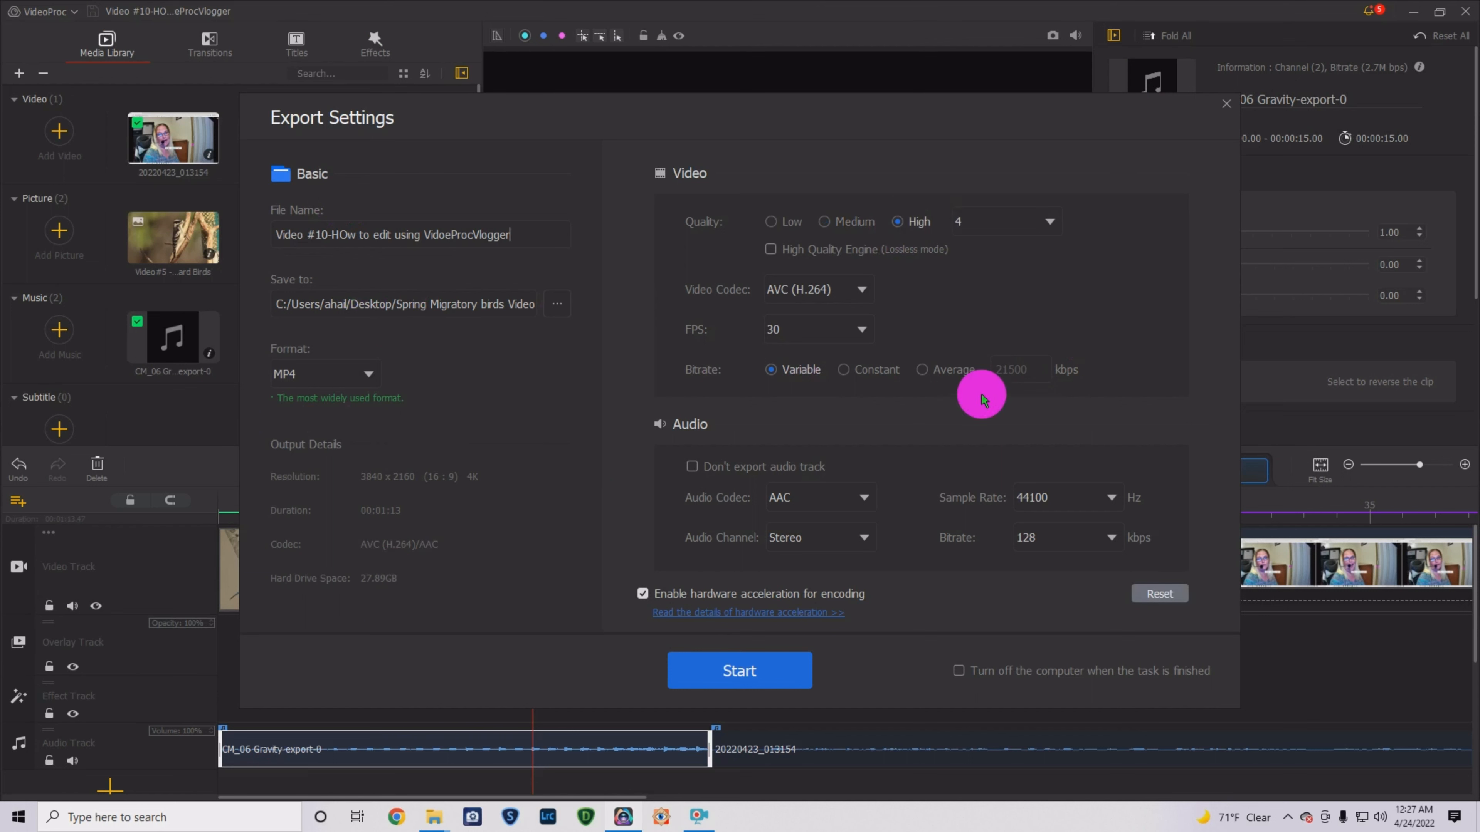